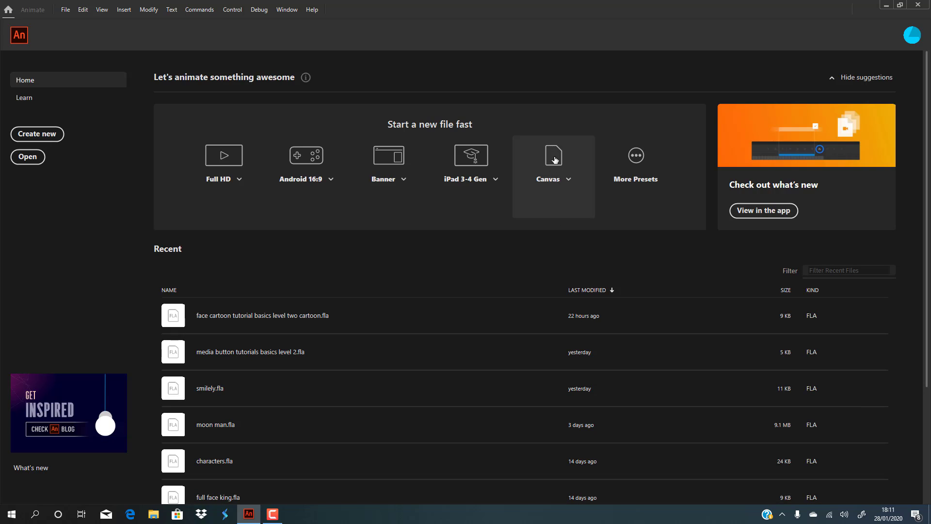
left_click(643, 164)
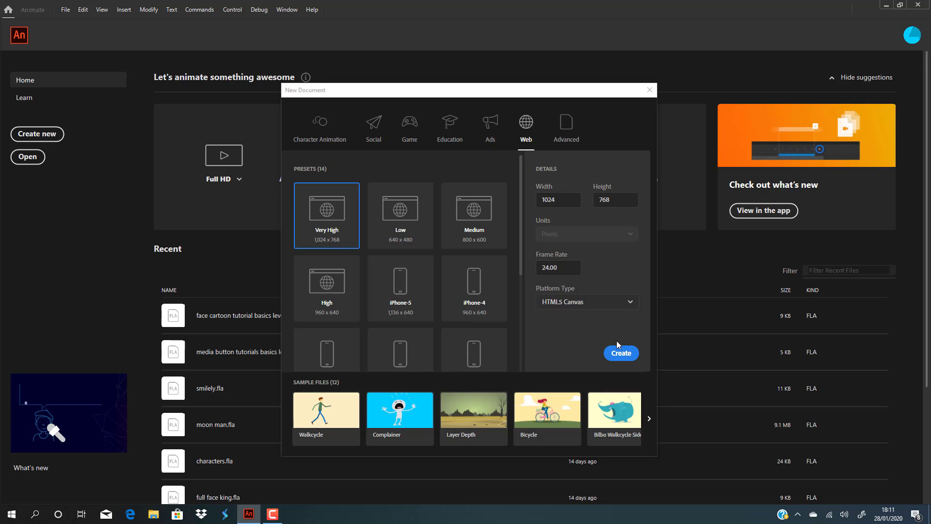
left_click(629, 303)
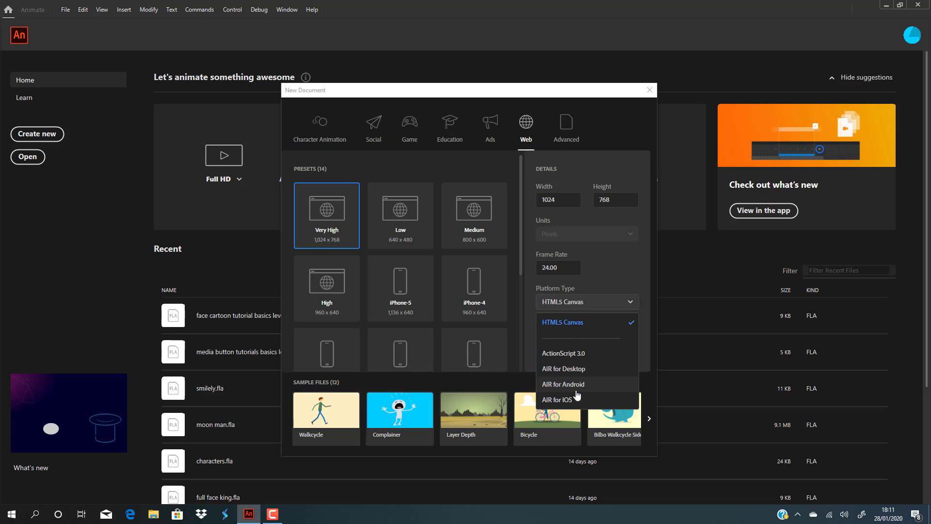
left_click(625, 322)
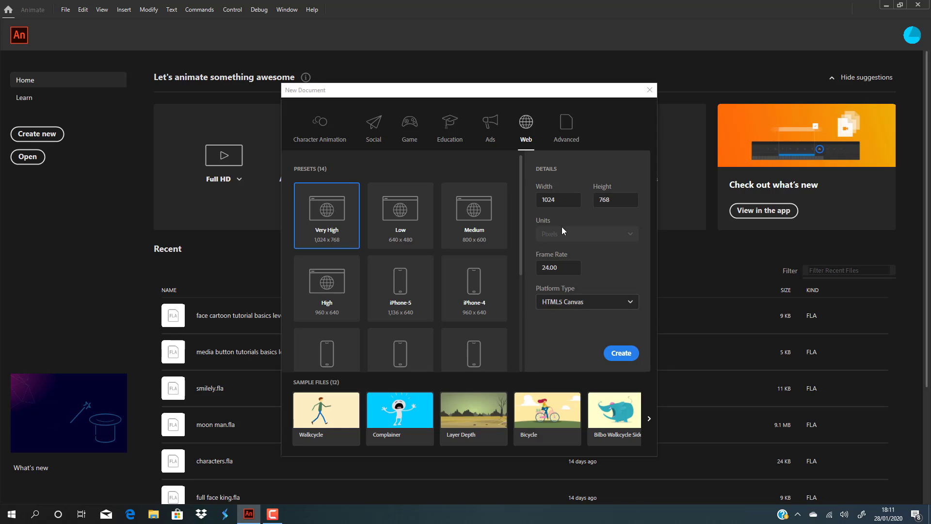
left_click(650, 90)
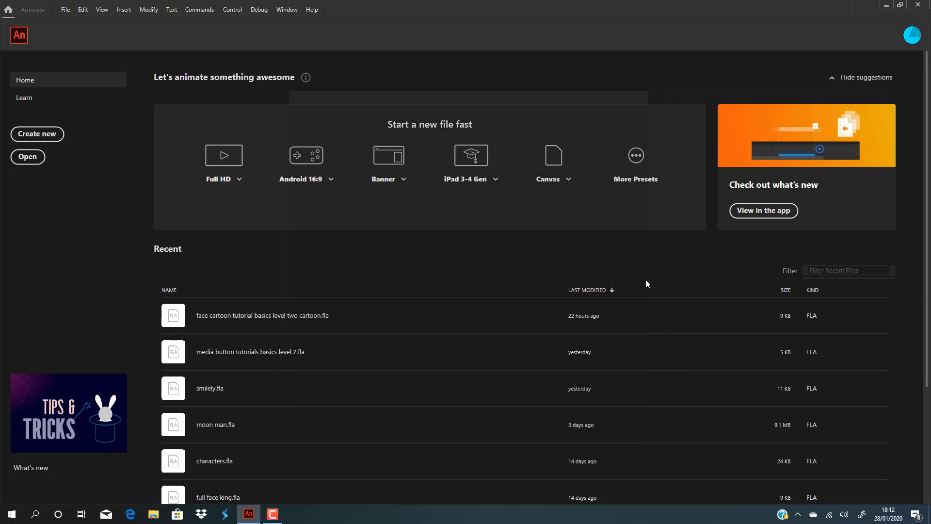
Create a new Canvas document and set its stage size to 1024 wide by 768 high.
left_click(560, 167)
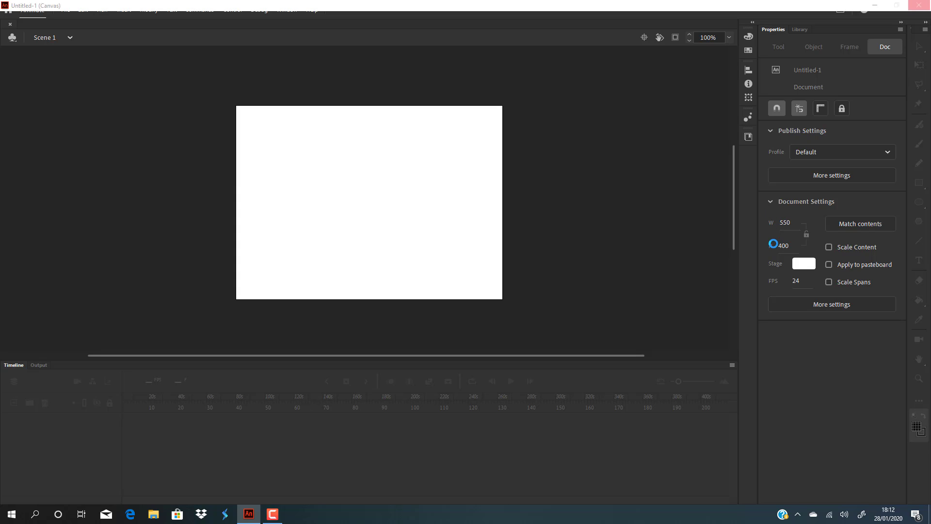
left_click(786, 225)
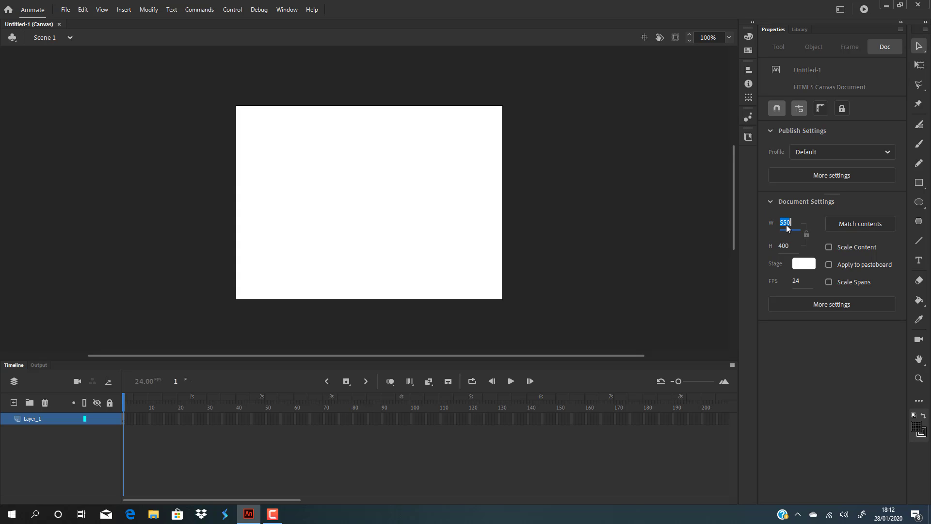
key("BackSpace")
type("1024")
left_click(784, 246)
key("BackSpace")
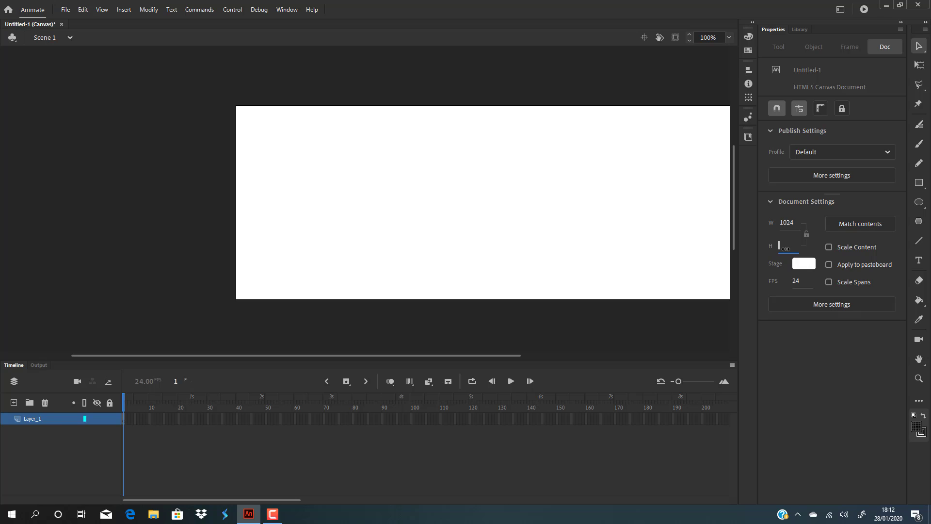
type("768")
key("Return")
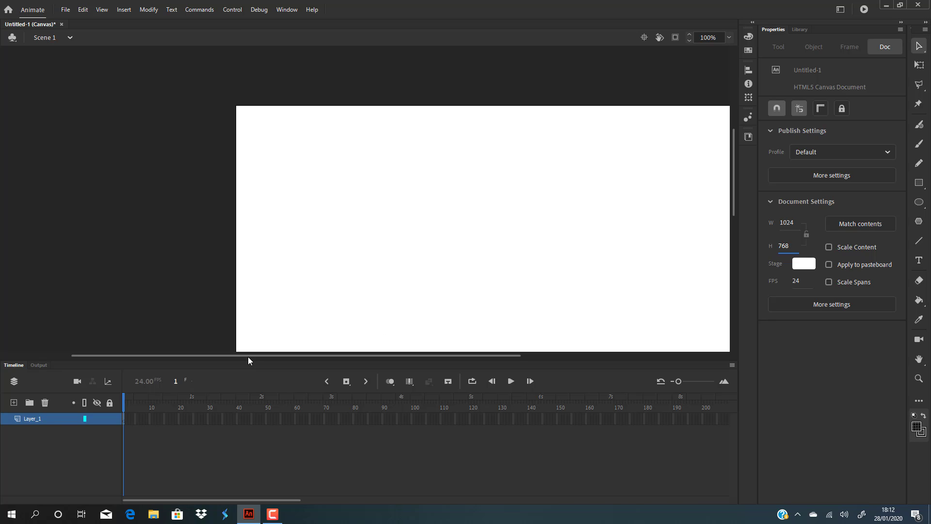
Draw a rectangle with the Rectangle tool that covers the whole stage from corner to corner.
left_click_drag(248, 356, 347, 362)
scroll(334, 231, "down", 2)
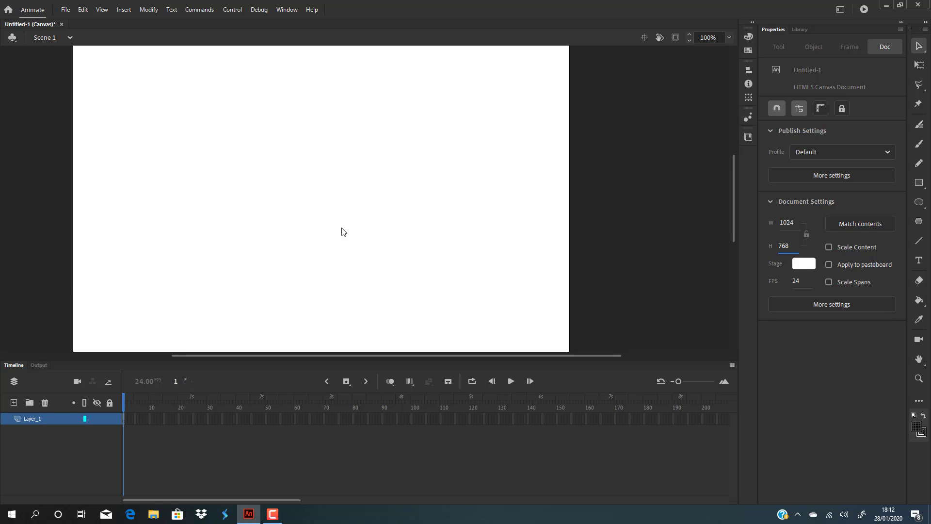
scroll(345, 231, "up", 2)
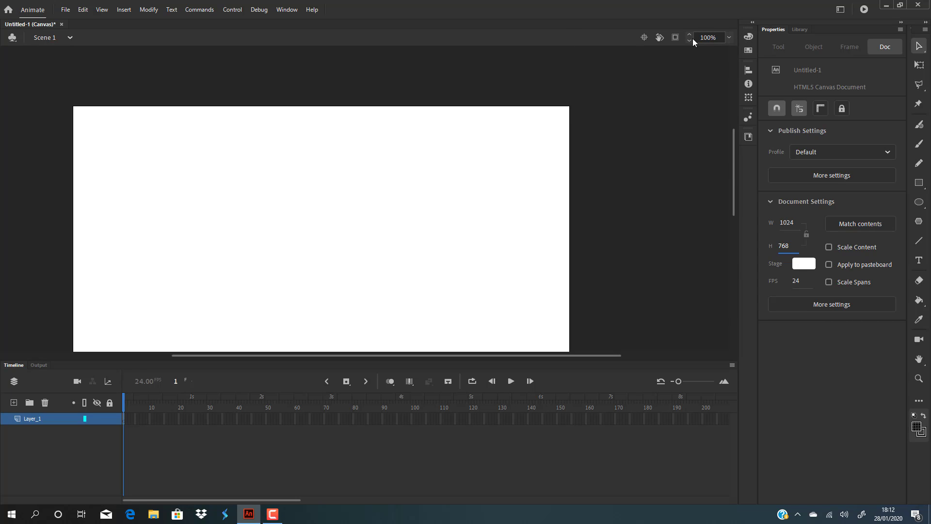
left_click(732, 38)
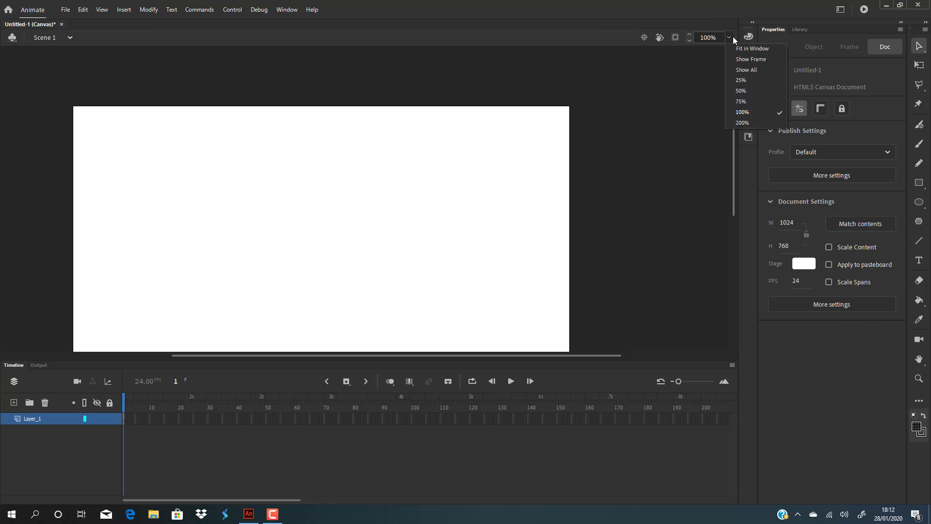
left_click(741, 91)
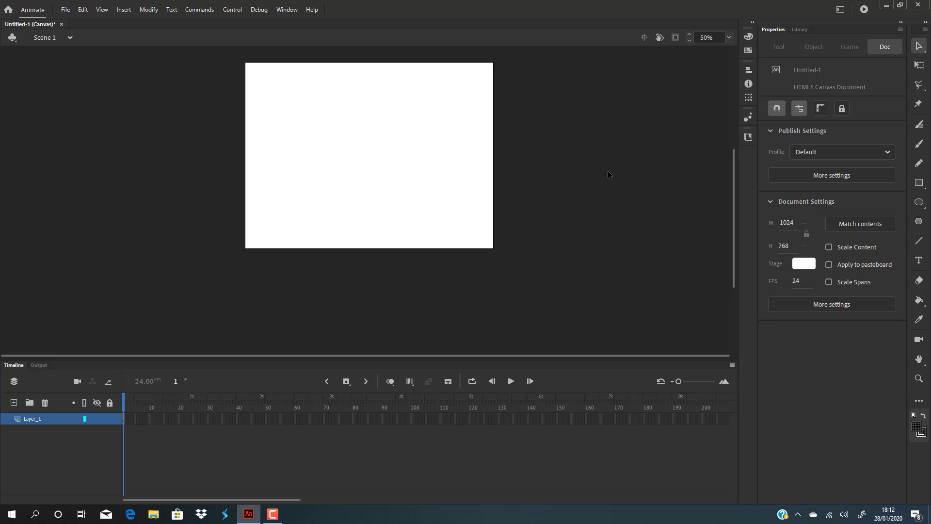
scroll(608, 175, "up", 3)
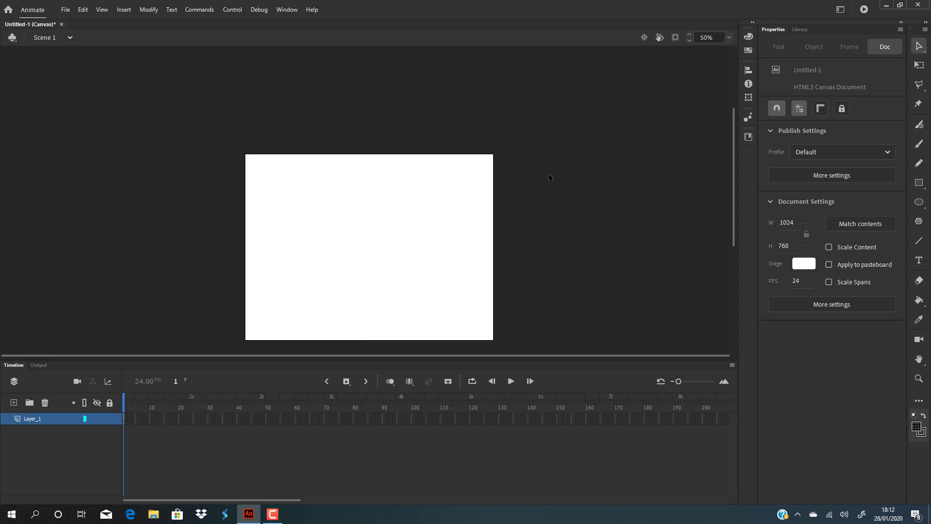
left_click(919, 182)
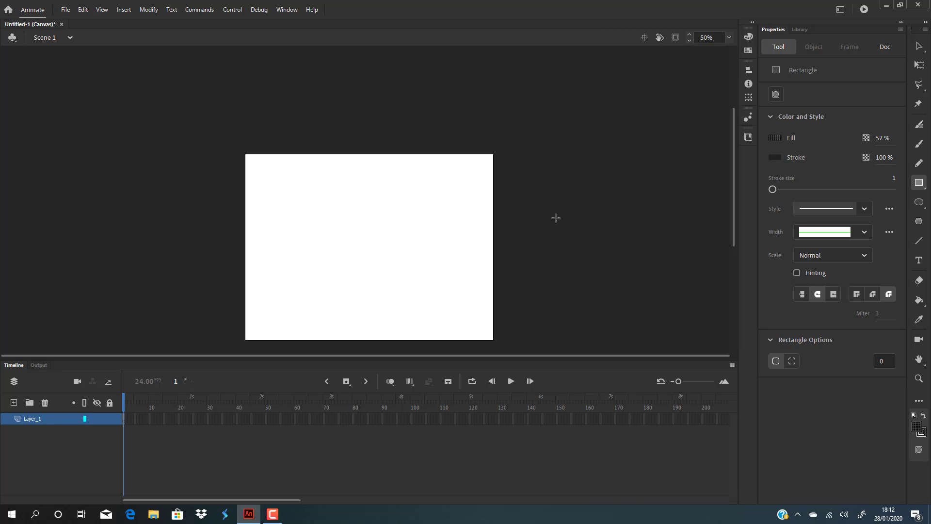
right_click(557, 218)
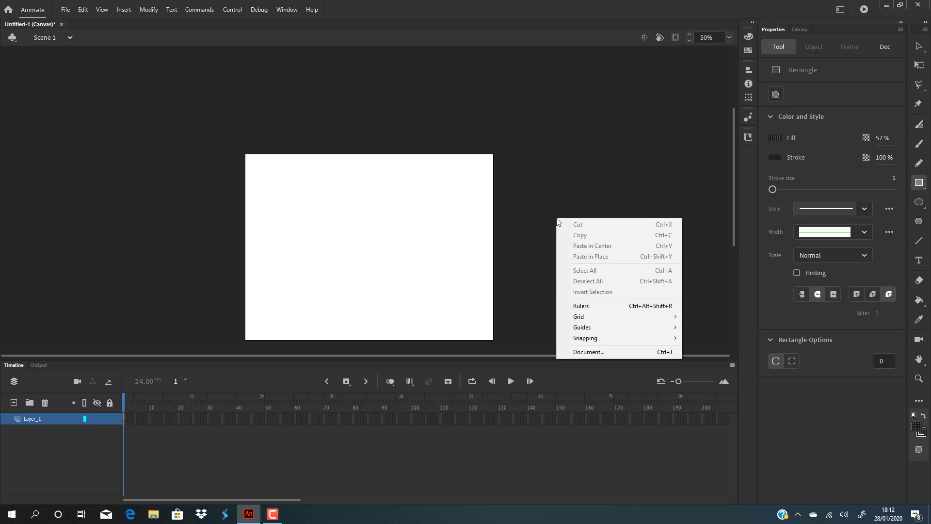
left_click(557, 202)
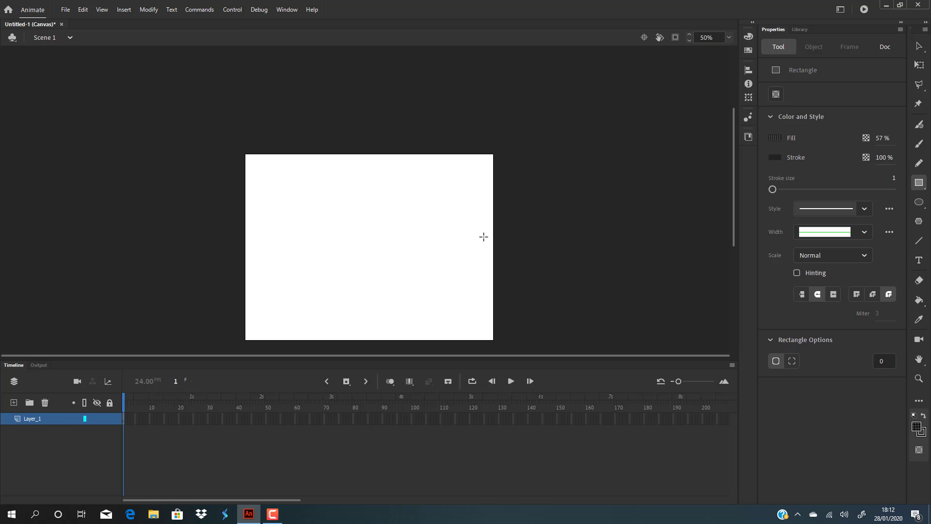
mouse_move(246, 154)
left_mouse_down()
mouse_move(430, 160)
mouse_move(468, 235)
mouse_move(494, 341)
left_mouse_up()
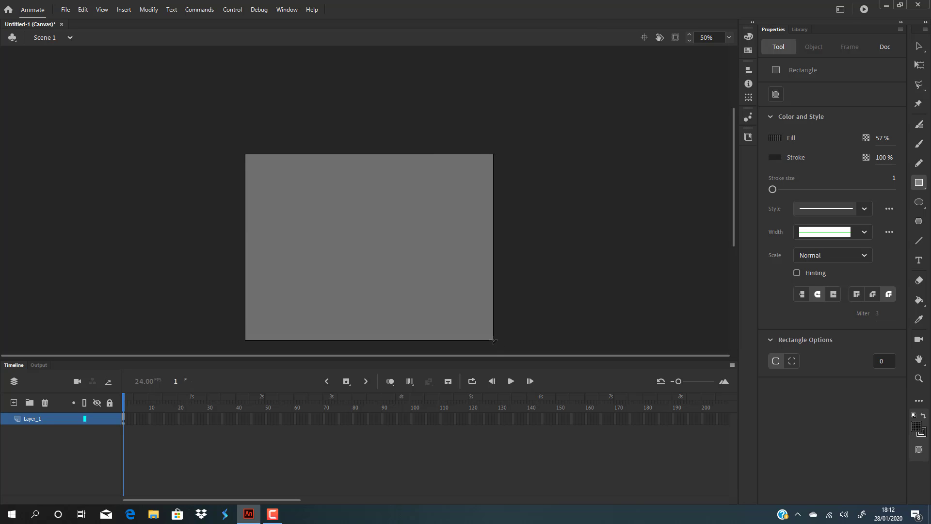
Set the alpha of the black fill colour to 100%.
left_click(748, 36)
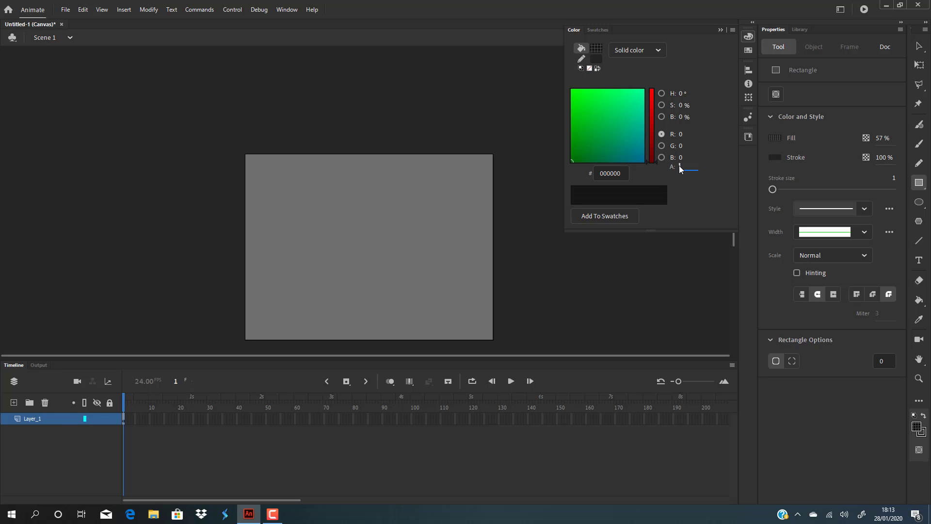
type("100")
key("Return")
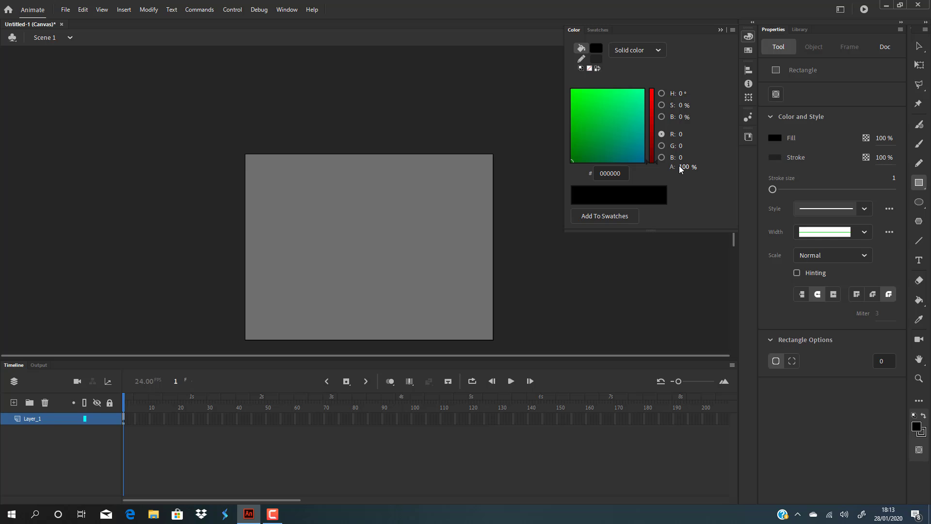
Switch the fill to a linear gradient and add four intermediate colour stops between black and white.
left_click(654, 50)
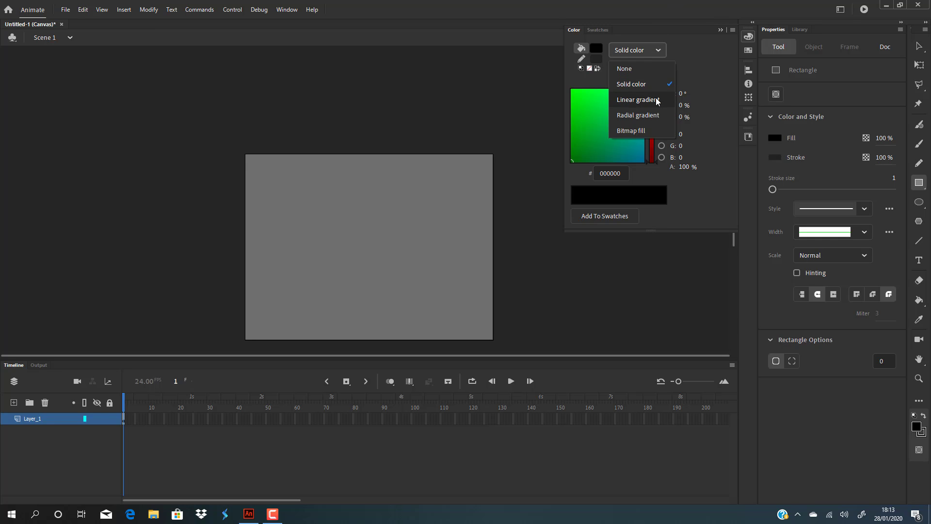
left_click(657, 101)
left_click(591, 203)
left_click(609, 204)
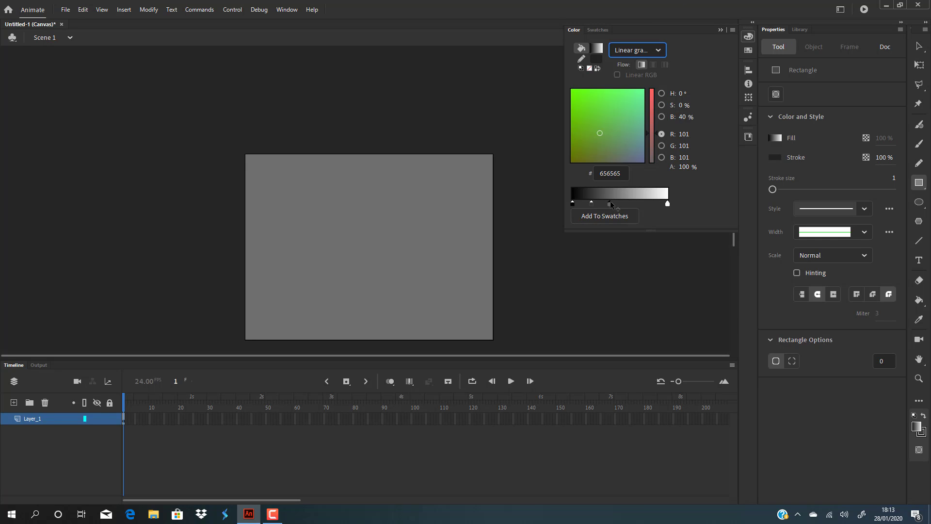
left_click(629, 203)
left_click(644, 203)
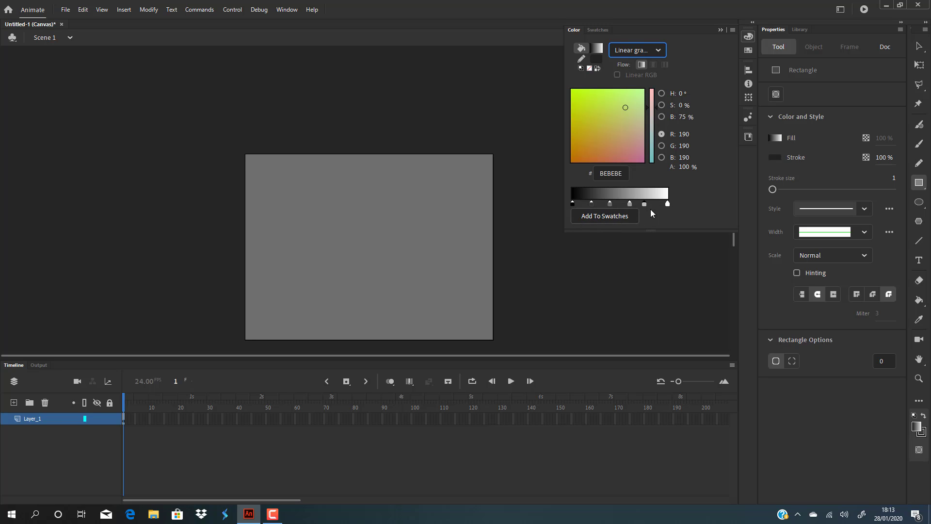
Colour the gradient's first intermediate stop, next to the black end, purple (#521CAF).
left_click(592, 203)
left_click(621, 153)
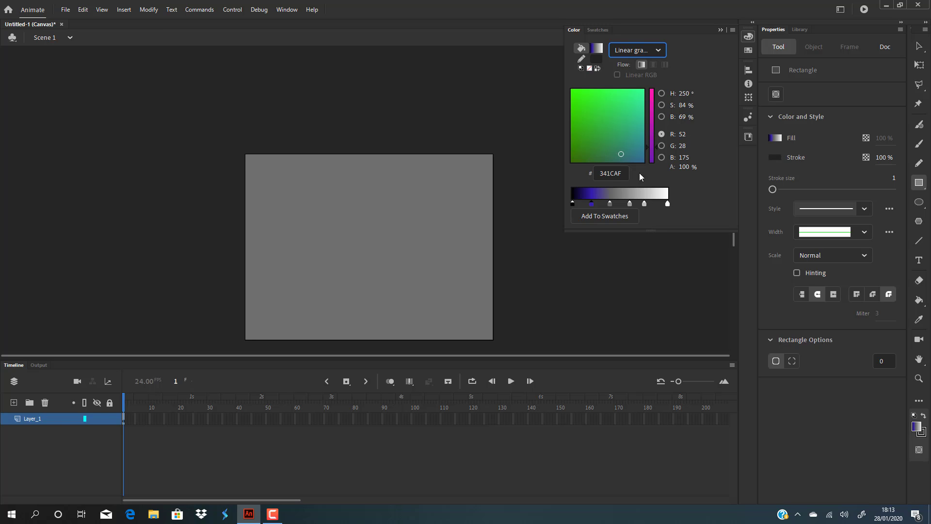
left_click(652, 139)
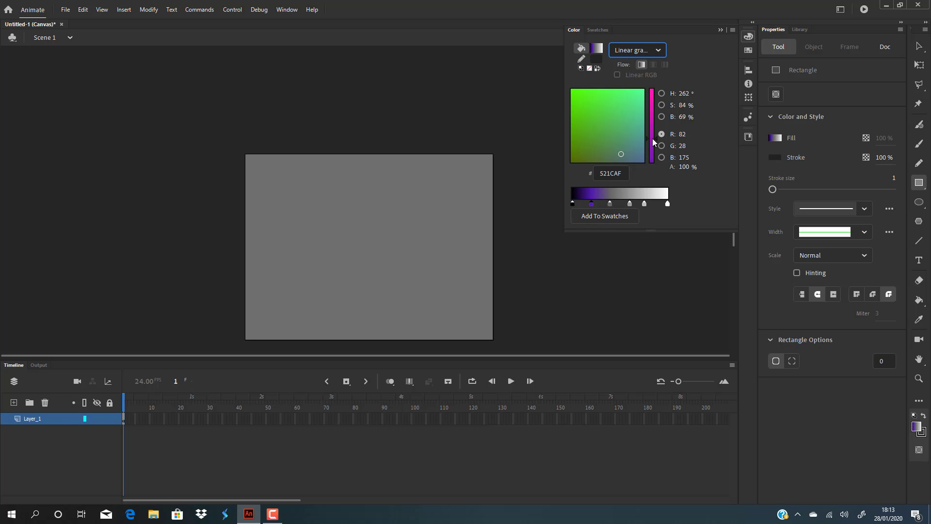
Colour the gradient's second intermediate stop bright cyan.
left_click(612, 203)
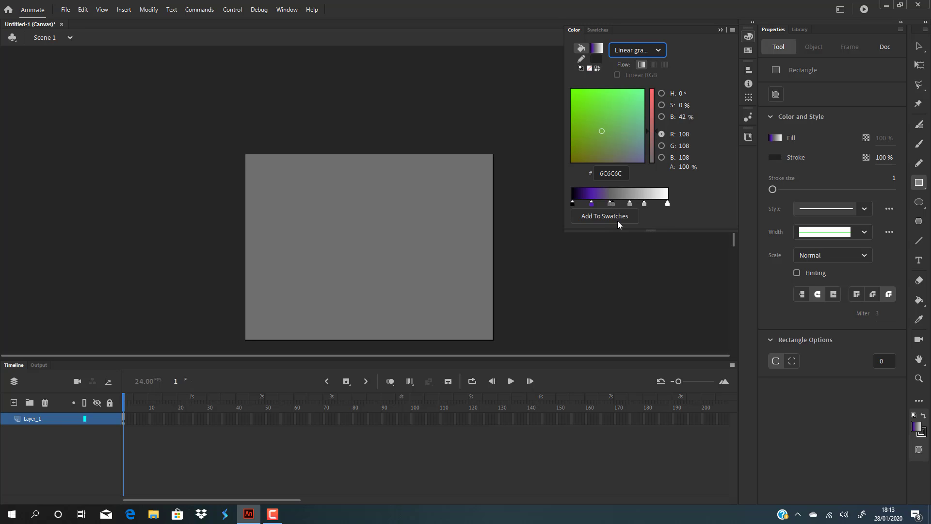
left_click(625, 157)
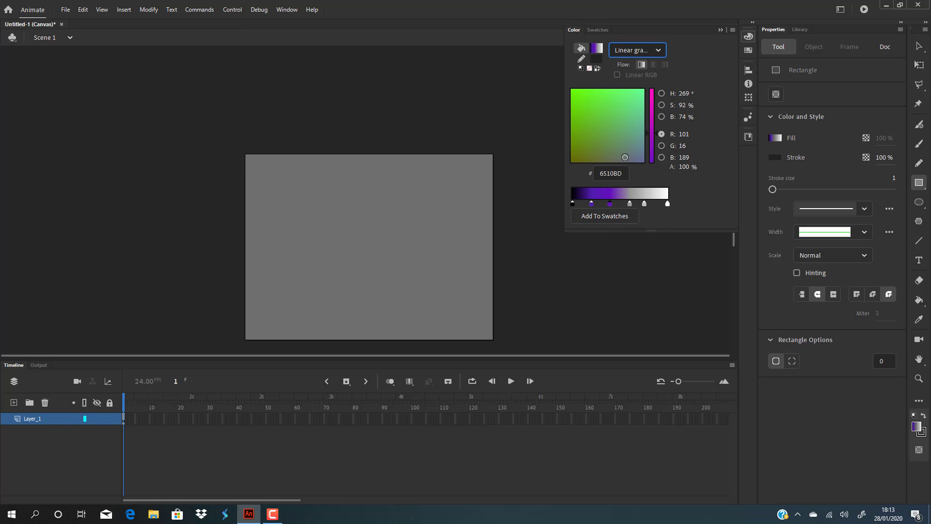
left_click(653, 154)
left_click(638, 153)
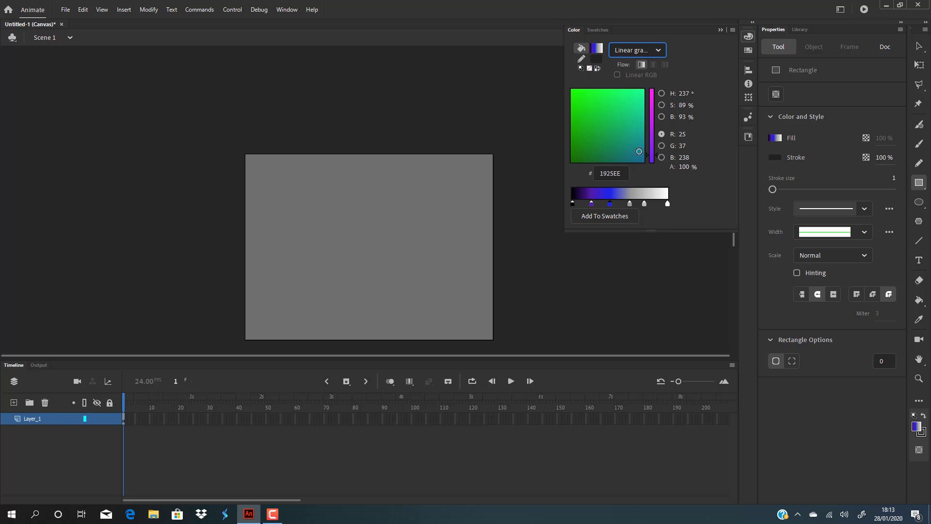
left_click_drag(638, 153, 639, 121)
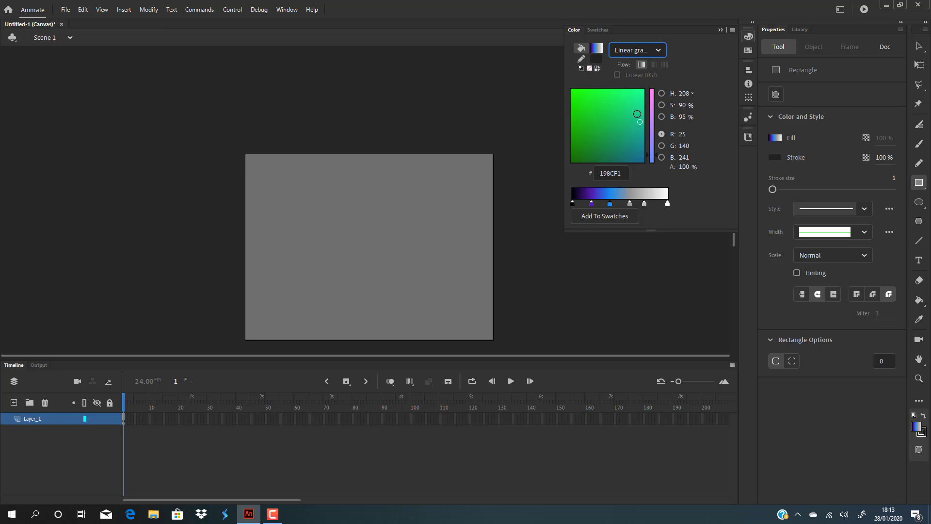
Colour the gradient's third intermediate stop white (#FFFFFF) using the default swatches.
left_click(629, 204)
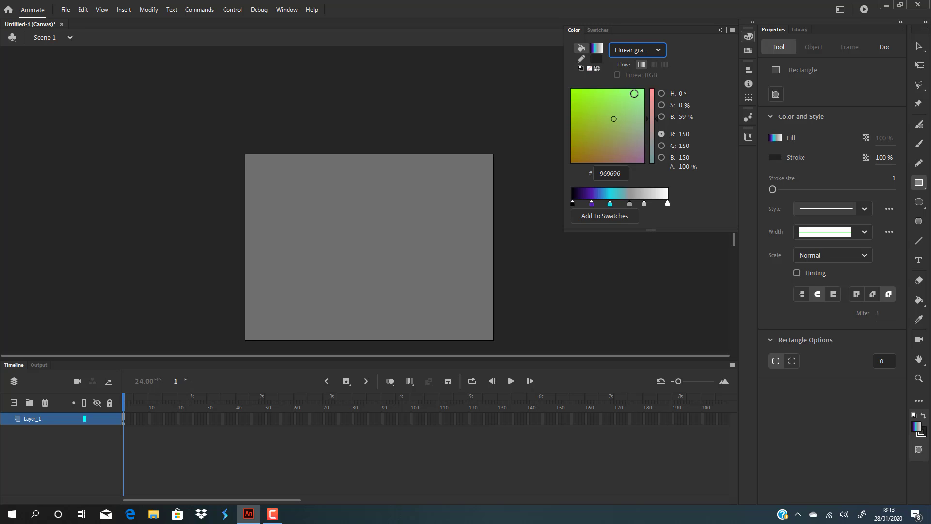
double_click(630, 204)
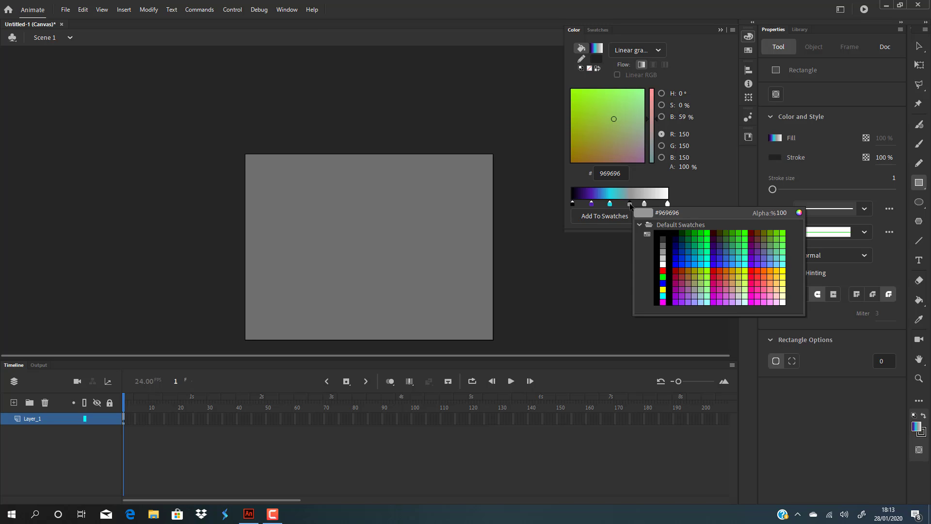
left_click(664, 264)
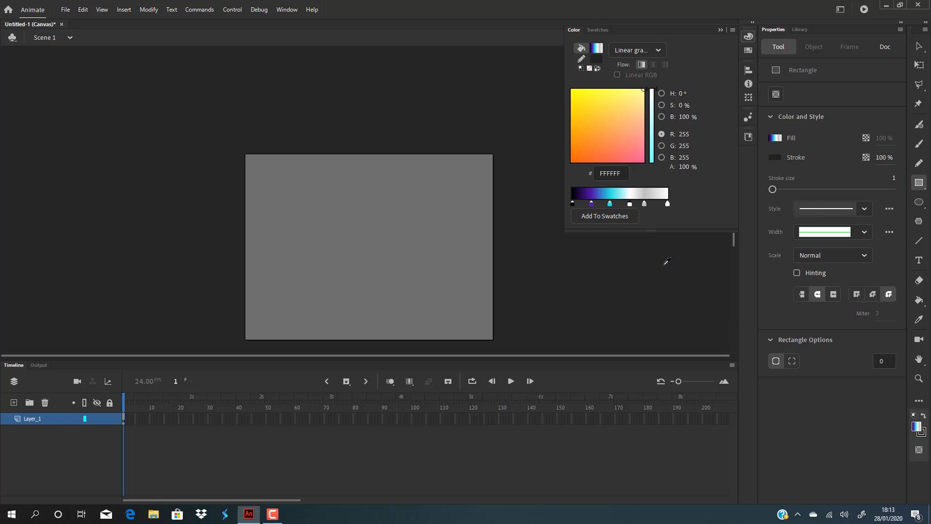
Move the gradient's fourth intermediate stop slightly toward the white end and colour it teal (#009999).
left_click(644, 204)
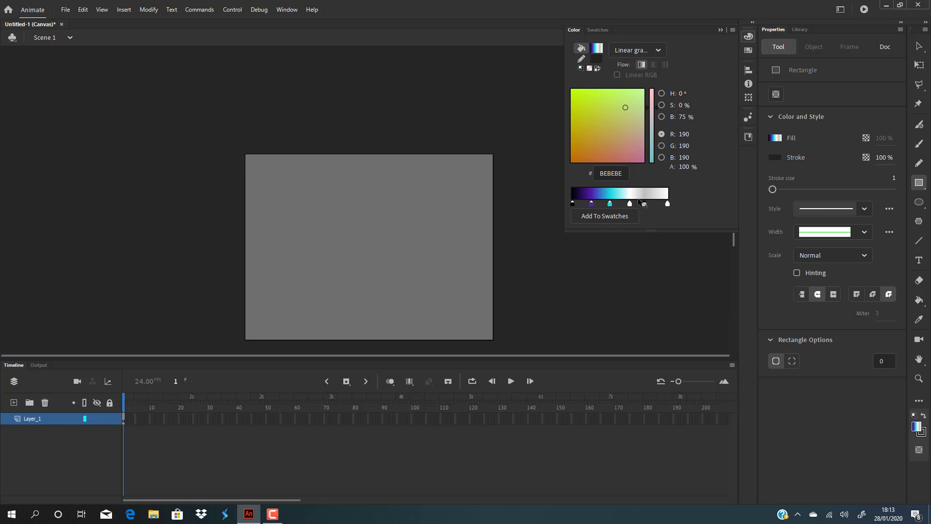
left_click(647, 205)
left_click_drag(647, 205, 644, 212)
double_click(650, 204)
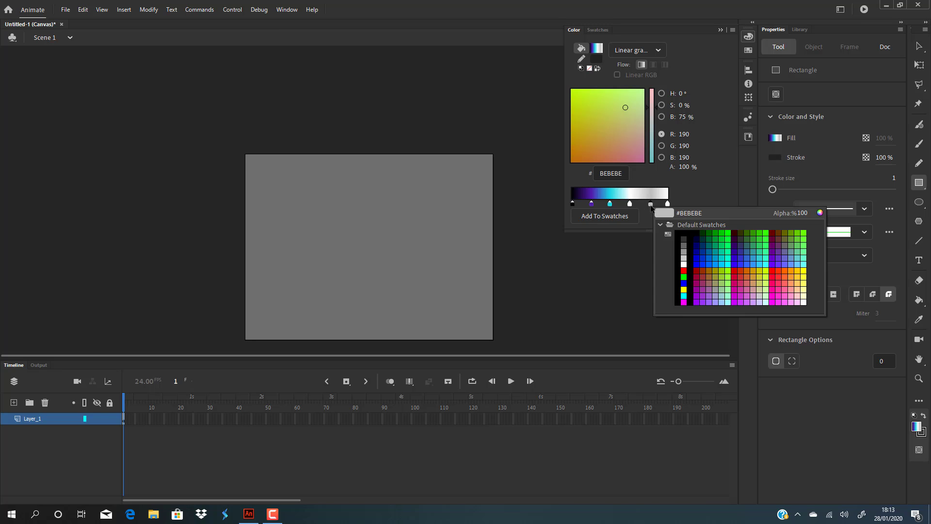
left_click(714, 252)
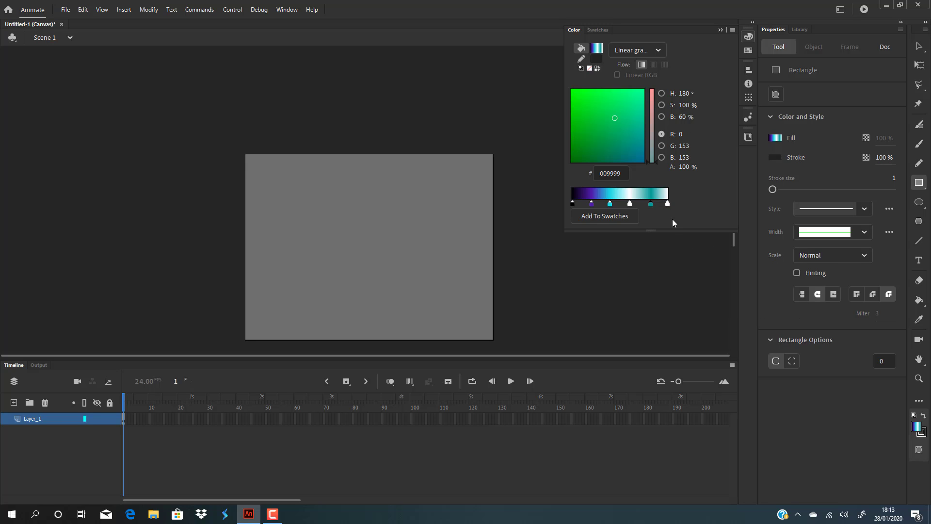
Set the alpha of the gradient's white end stop to 0%.
left_click(668, 203)
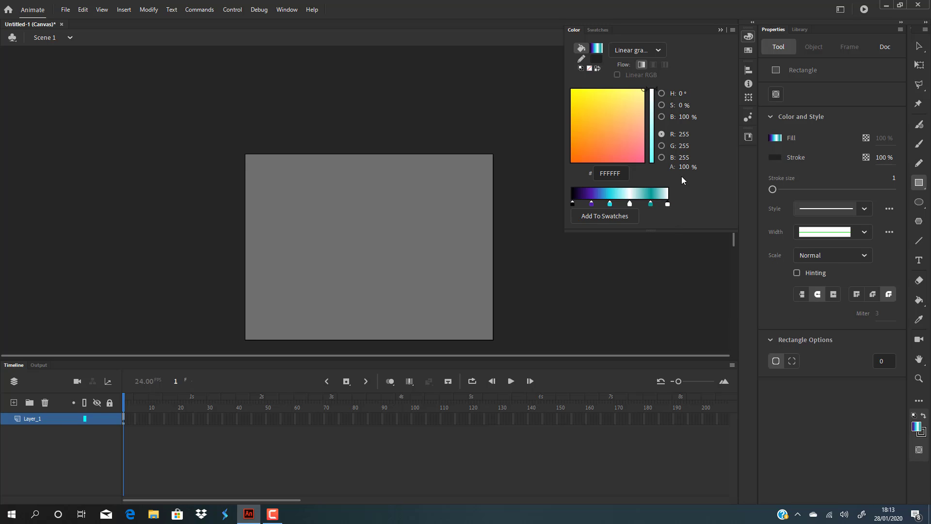
left_click_drag(689, 169, 589, 162)
left_click(601, 271)
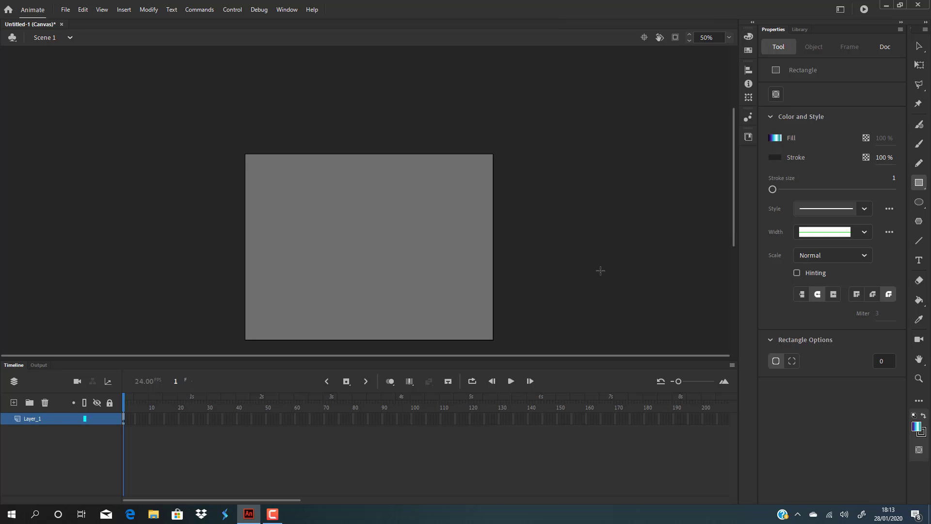
Fill the stage-sized background rectangle with the multi-colour linear gradient using the Paint Bucket tool.
left_click(918, 300)
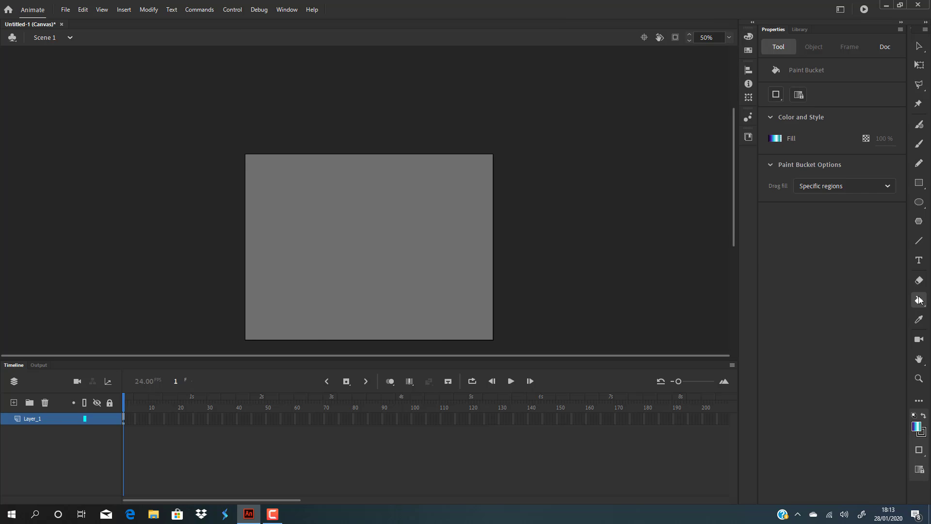
left_click(365, 212)
key("v")
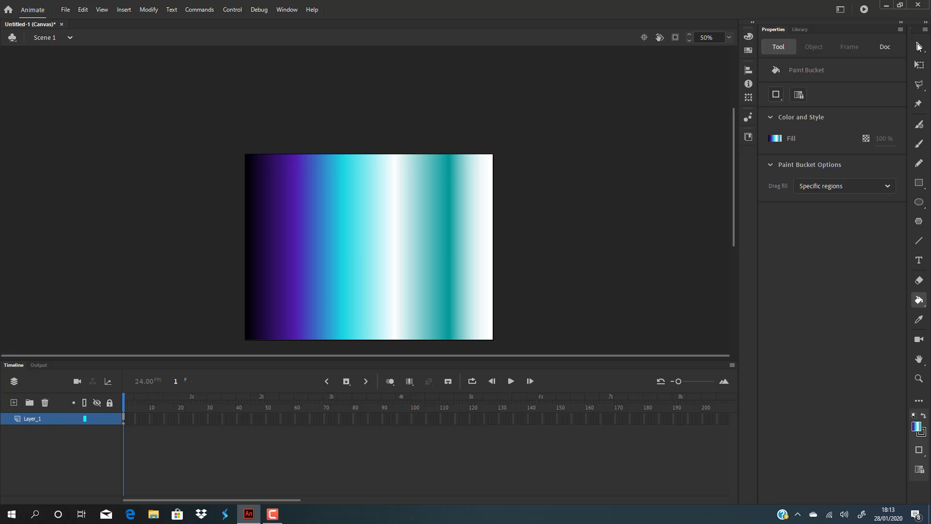
scroll(639, 168, "down", 2)
scroll(640, 169, "up", 1)
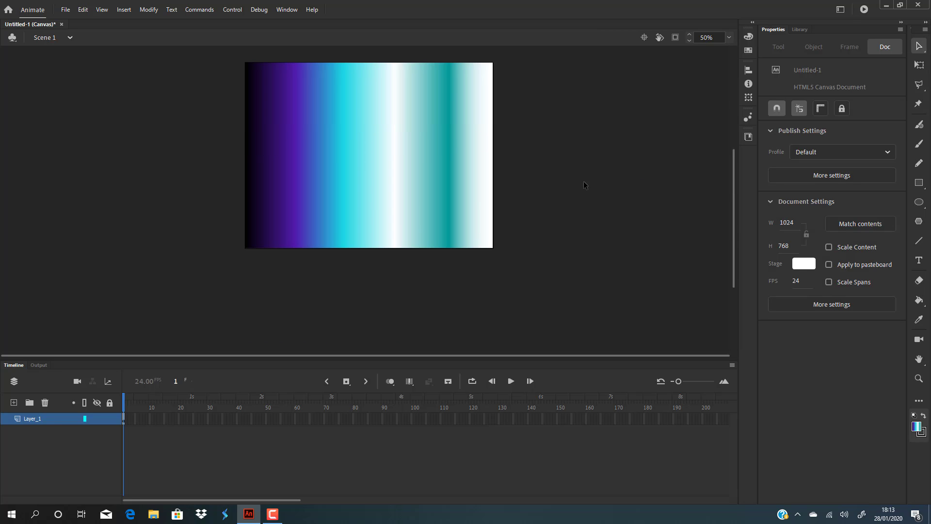
scroll(586, 182, "up", 1)
Widen the rectangle's gradient with the Gradient Transform tool so it extends well past both sides of the stage.
key("f")
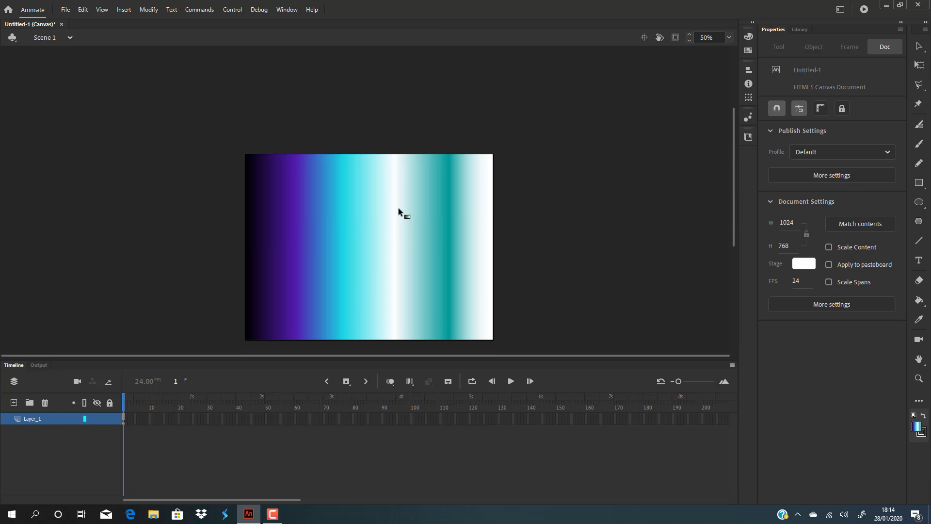
left_click(365, 231)
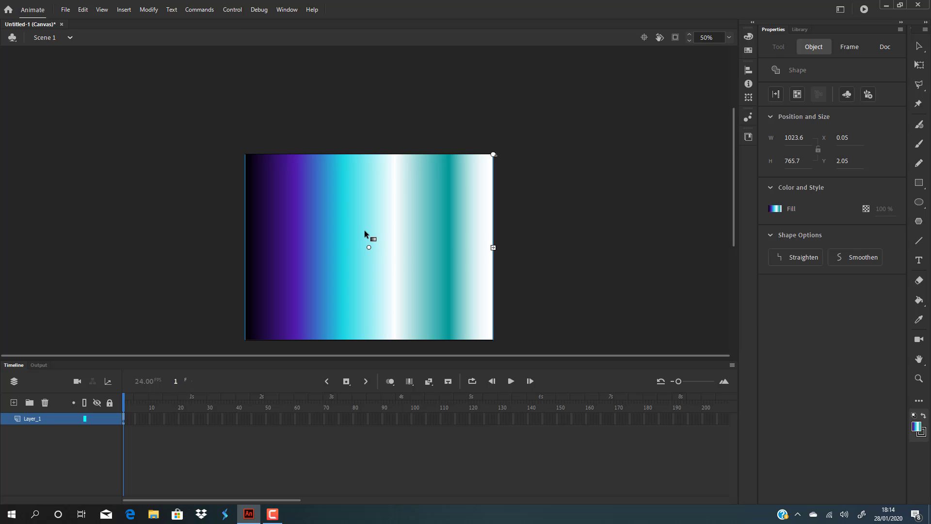
scroll(369, 228, "down", 2)
left_click_drag(492, 156, 568, 155)
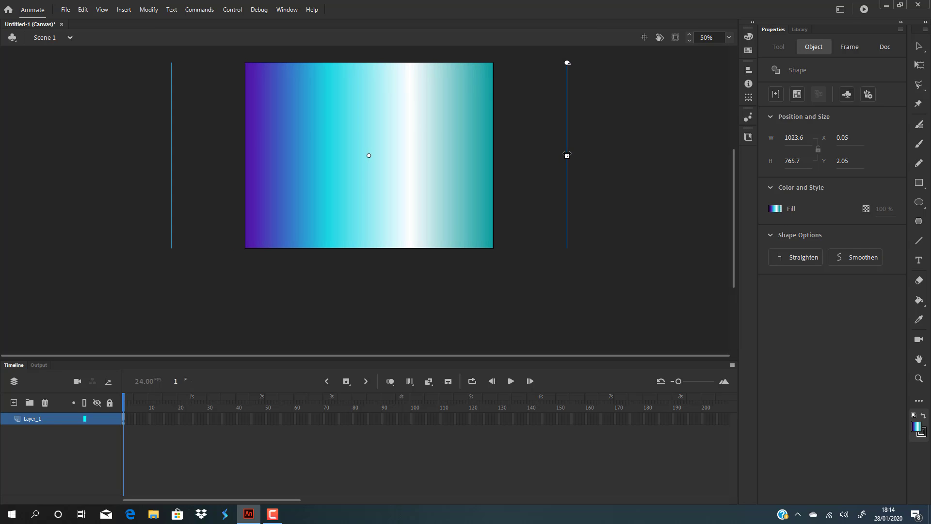
scroll(564, 147, "up", 2)
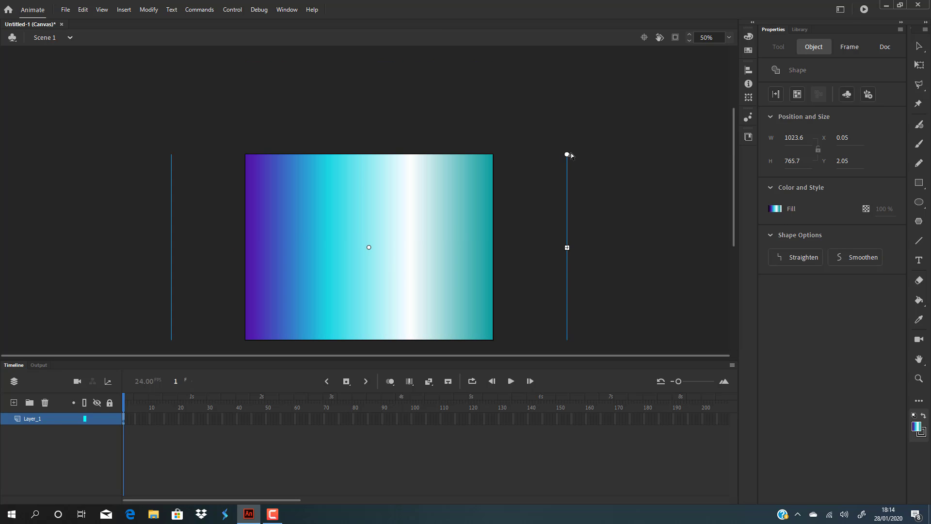
Rotate the gradient clockwise to run diagonally from purple at the upper-left corner to teal at the lower-right, and deselect it.
left_click_drag(567, 154, 591, 337)
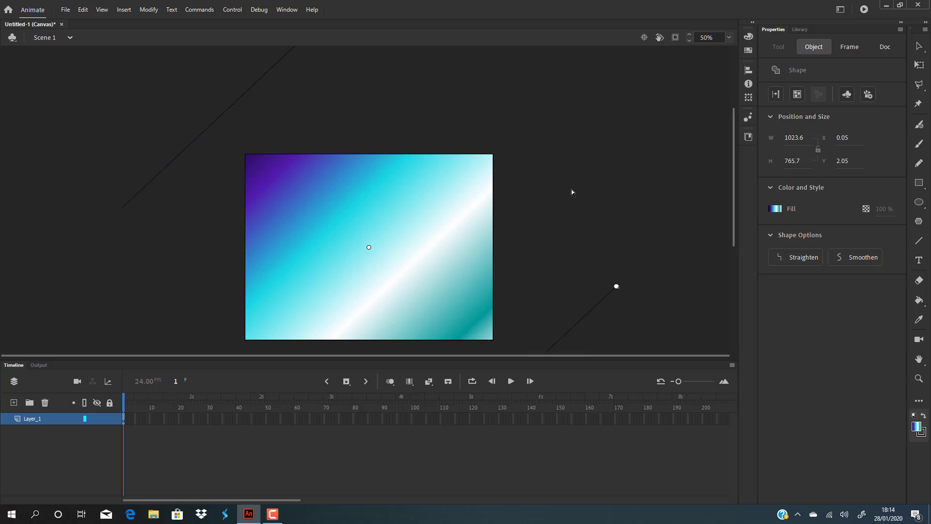
left_click(919, 49)
left_click(611, 135)
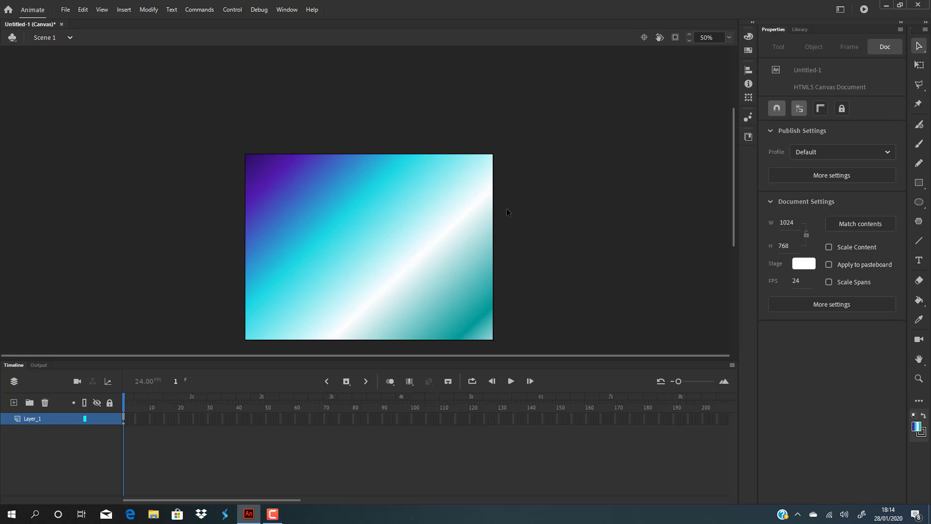
Start saving the document as a new file and browse to Pictures > ug wallpapers > swf wallpapers.
left_click(63, 11)
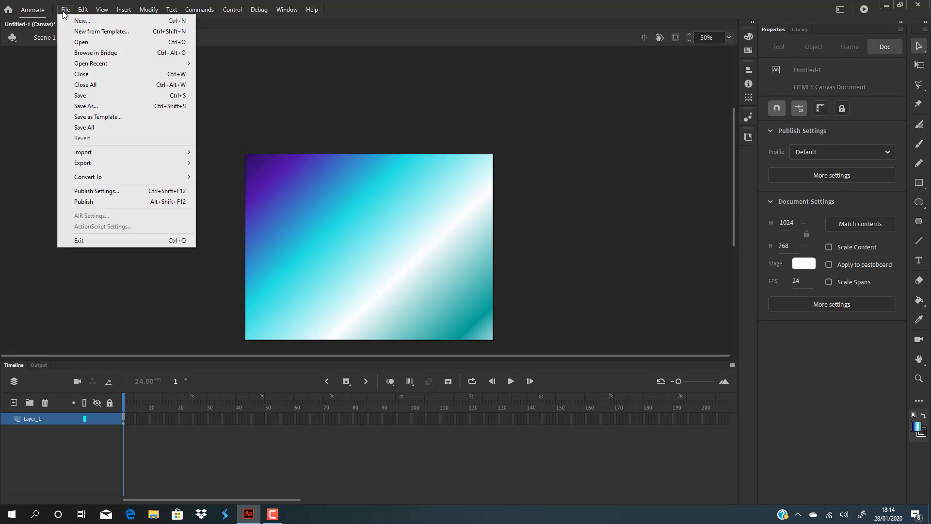
left_click(86, 106)
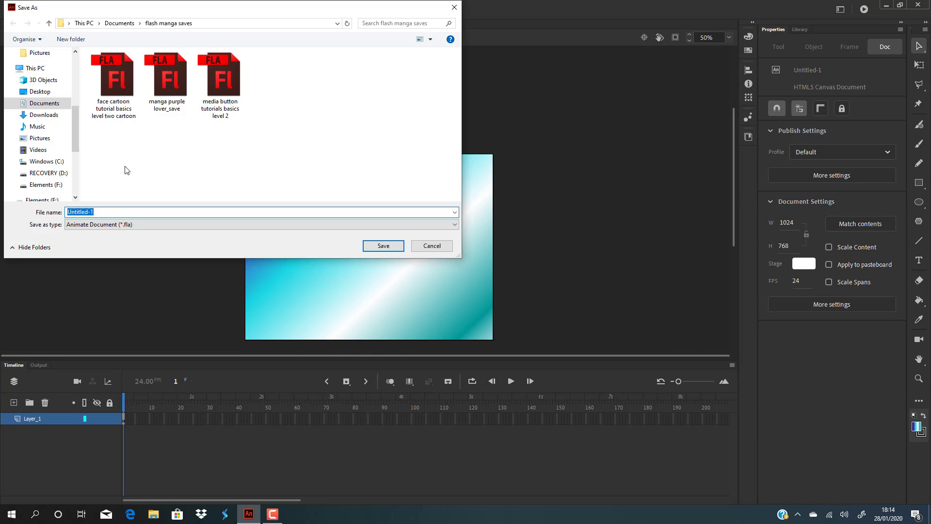
scroll(58, 164, "up", 4)
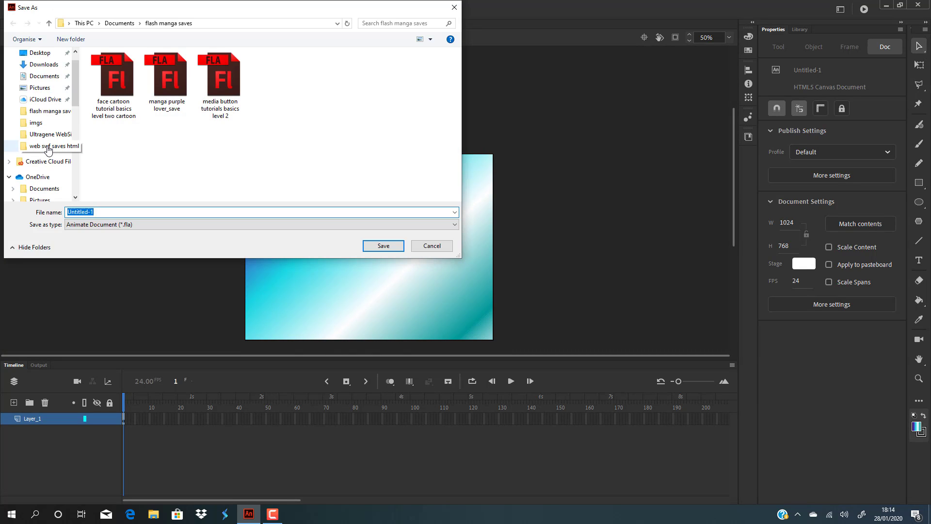
left_click(42, 89)
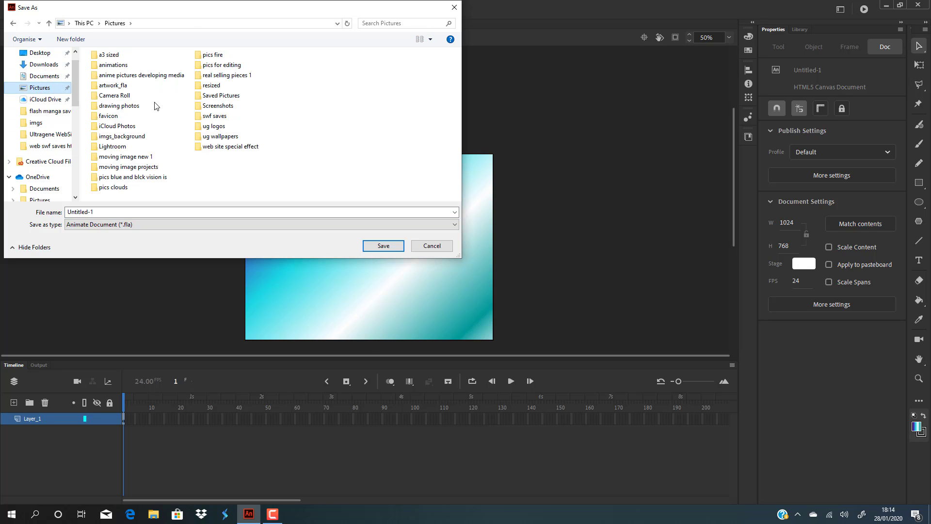
double_click(221, 137)
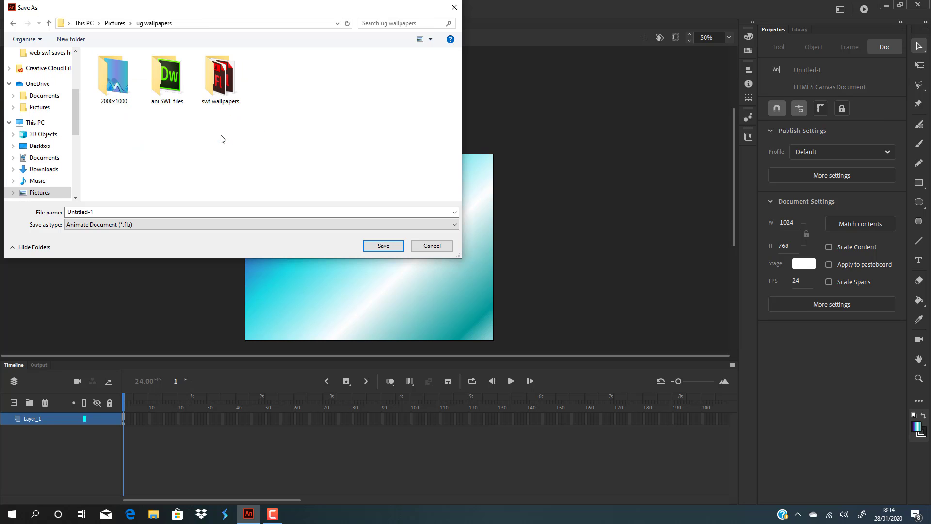
left_click(221, 81)
double_click(220, 81)
scroll(218, 164, "down", 3)
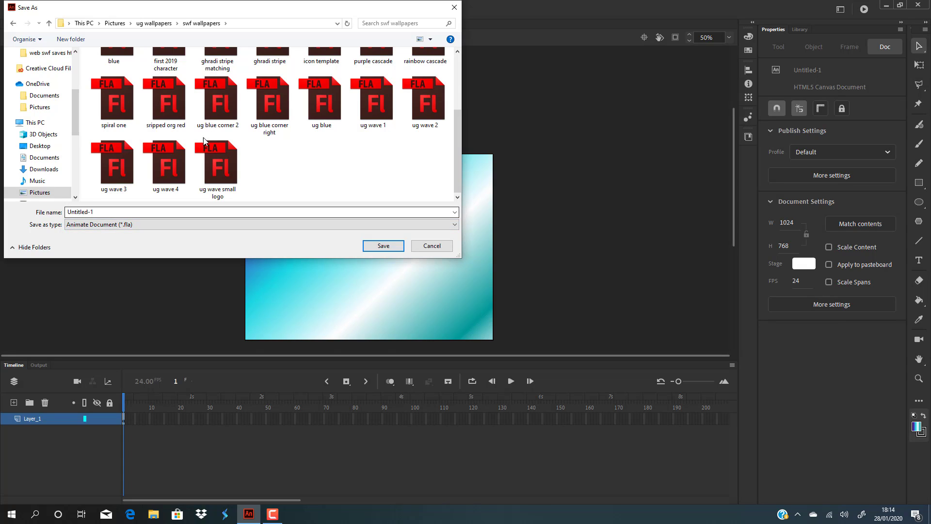
Name the file "transitional colour" and save it as an Animate Document (*.fla).
double_click(100, 212)
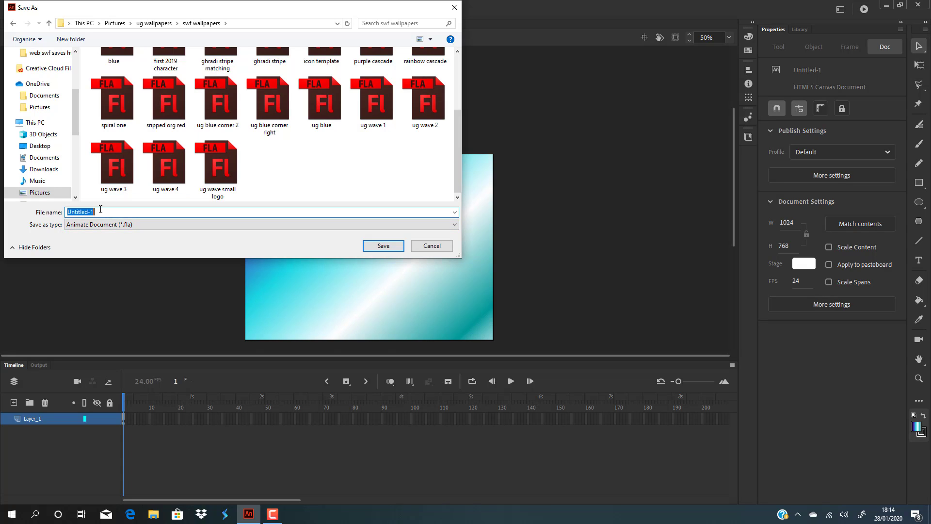
key("BackSpace")
type("tranm")
type("ional colour")
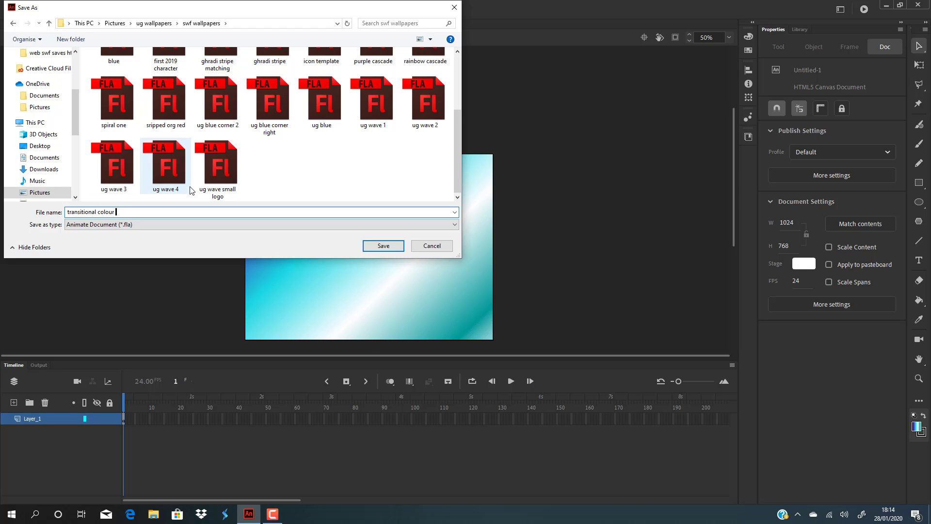
left_click(381, 247)
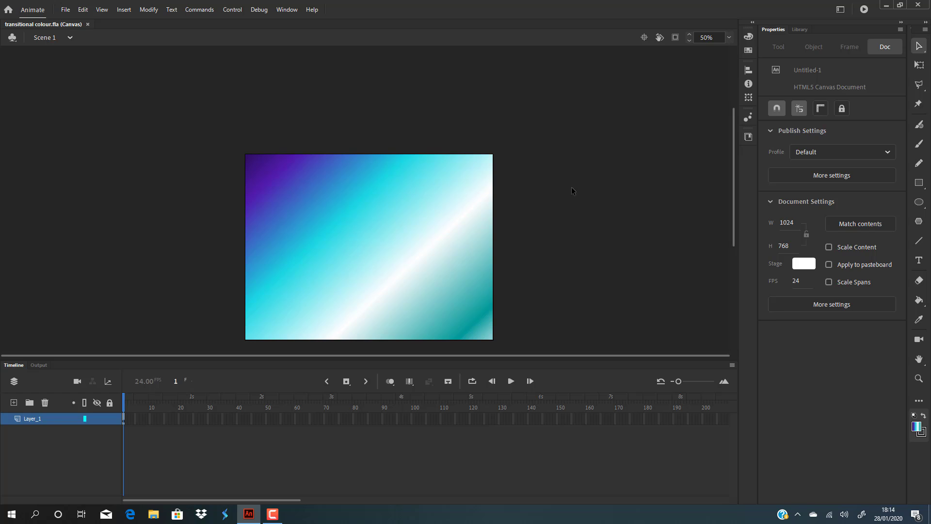
scroll(401, 229, "down", 3)
scroll(400, 228, "up", 3)
left_click(66, 10)
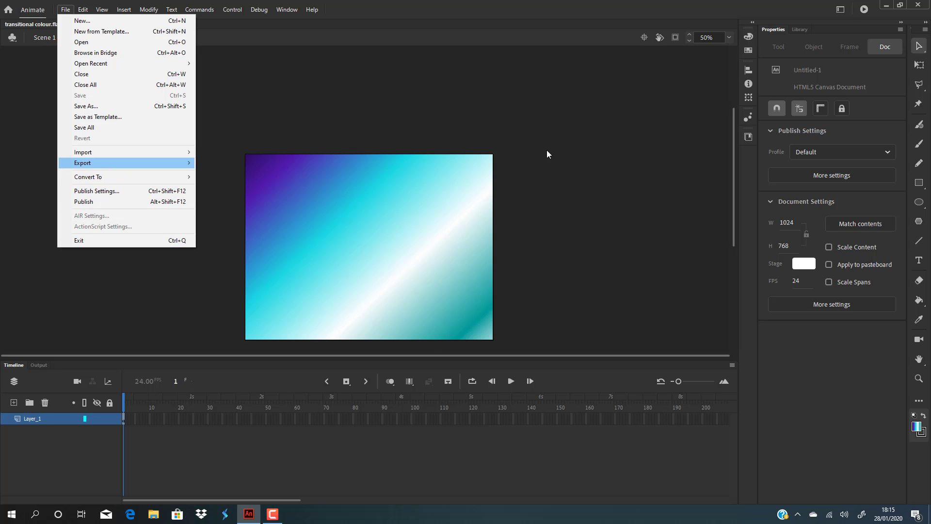
Select all artwork on the stage and add its linear gradient fill as a swatch.
left_click(751, 35)
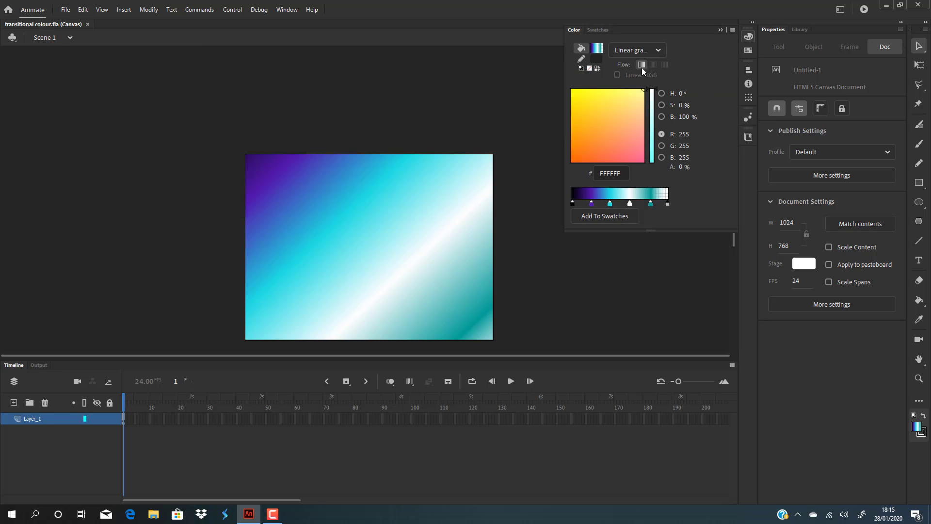
left_click(598, 49)
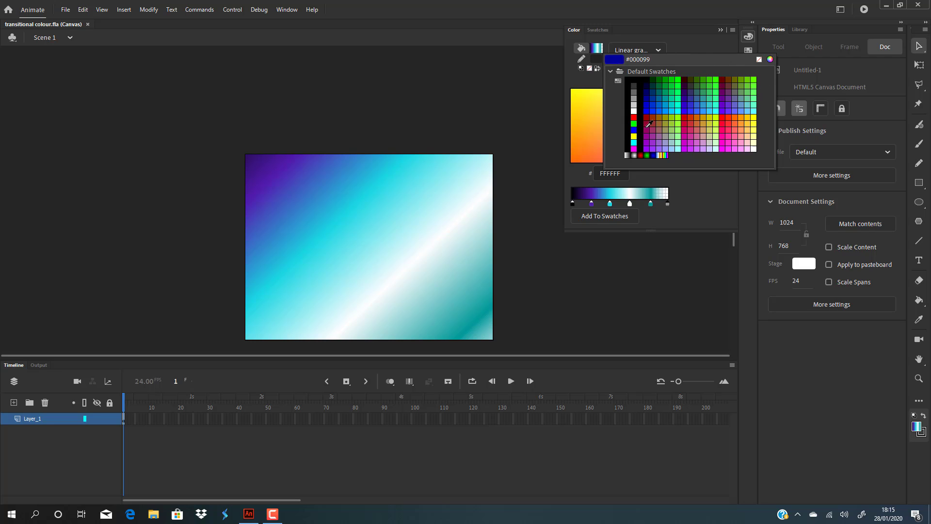
left_click(562, 106)
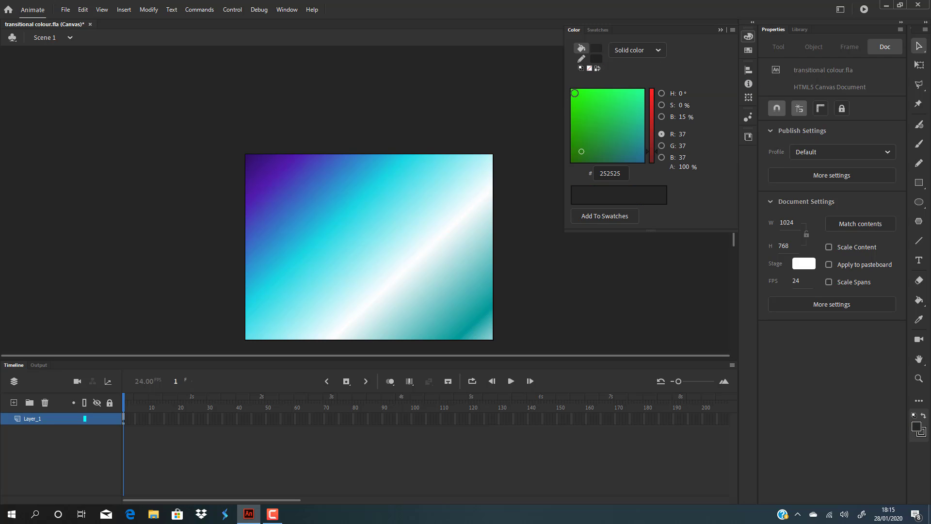
key("ctrl+a")
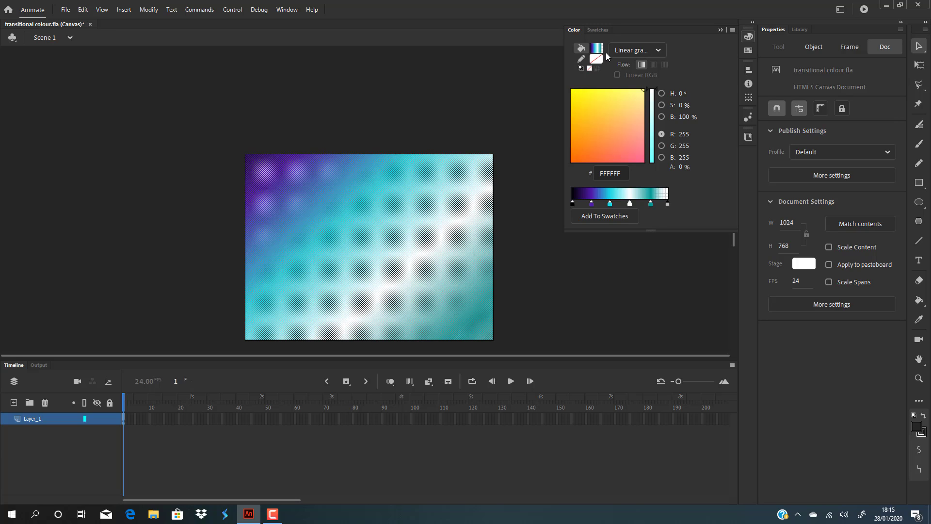
left_click(733, 30)
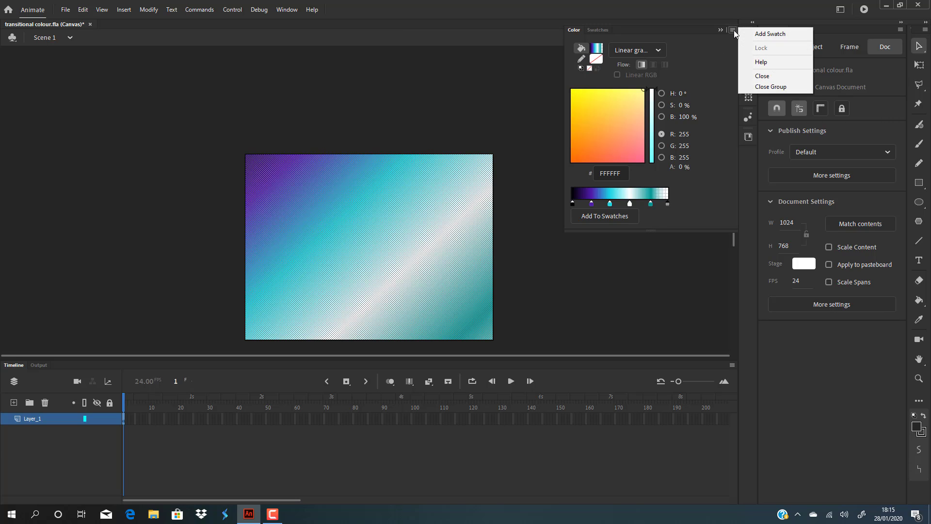
left_click(768, 34)
Pick the newly added gradient from the default swatches as the fill and deselect the artwork.
left_click(598, 49)
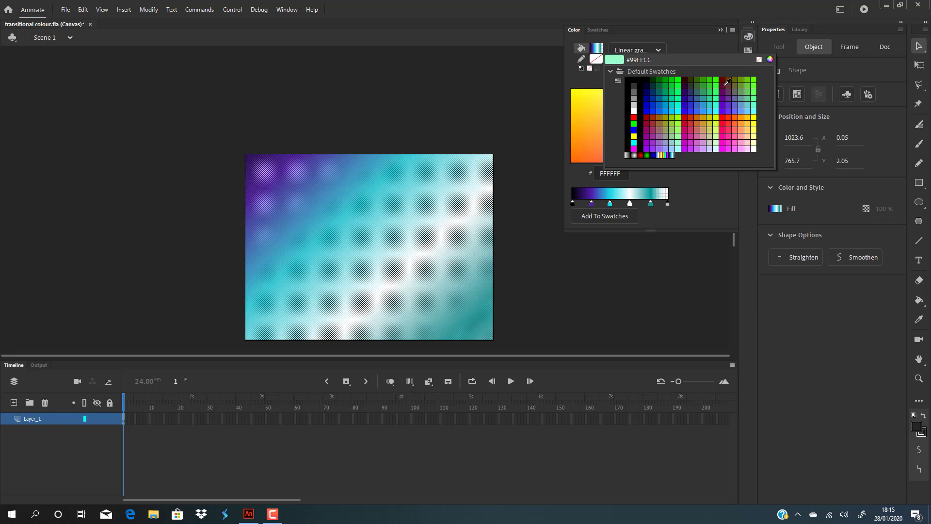
left_click(674, 155)
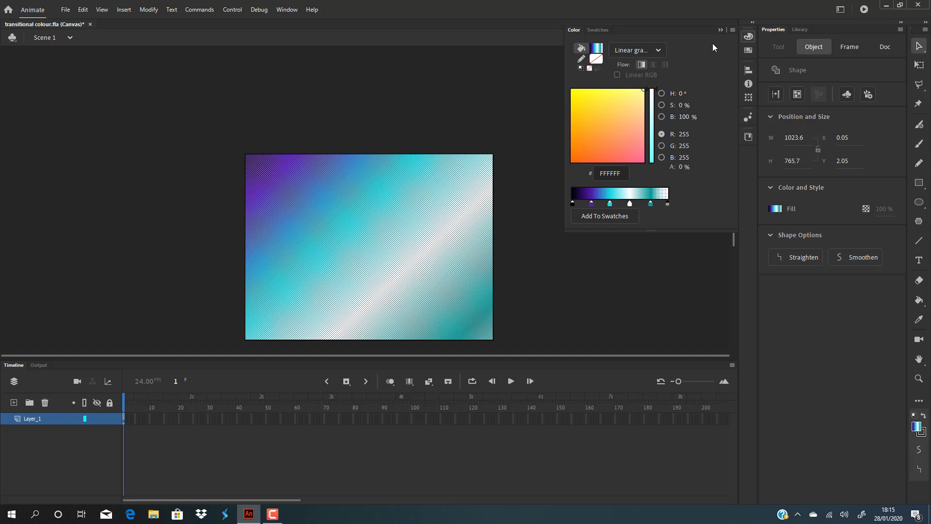
left_click(476, 92)
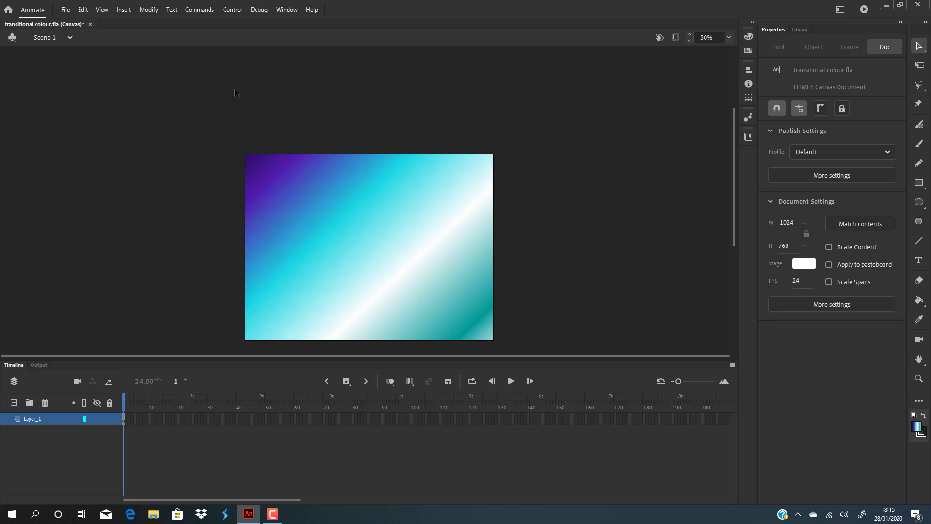
Export the artwork as a 1024 x 768 PNG-24 image named transitional-colour into imgs wallpapers > cascade collection.
left_click(61, 10)
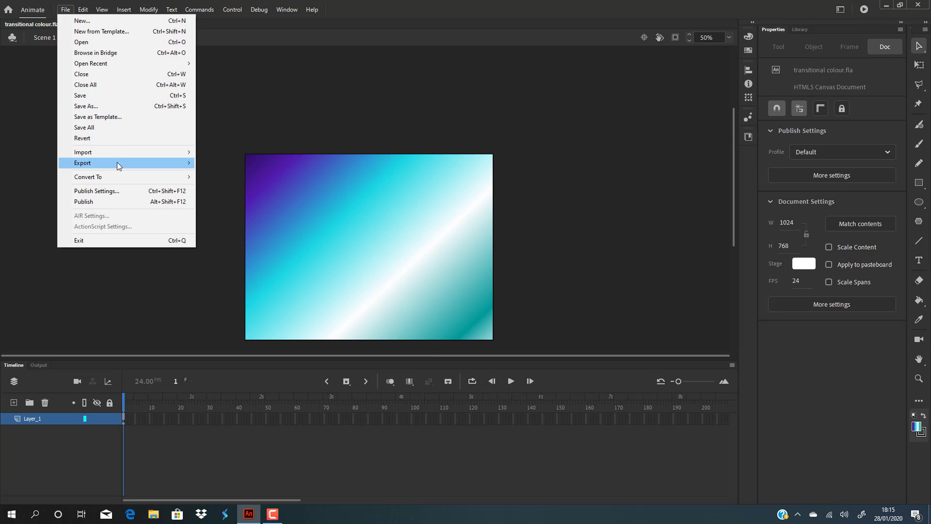
mouse_move(117, 162)
left_click(232, 163)
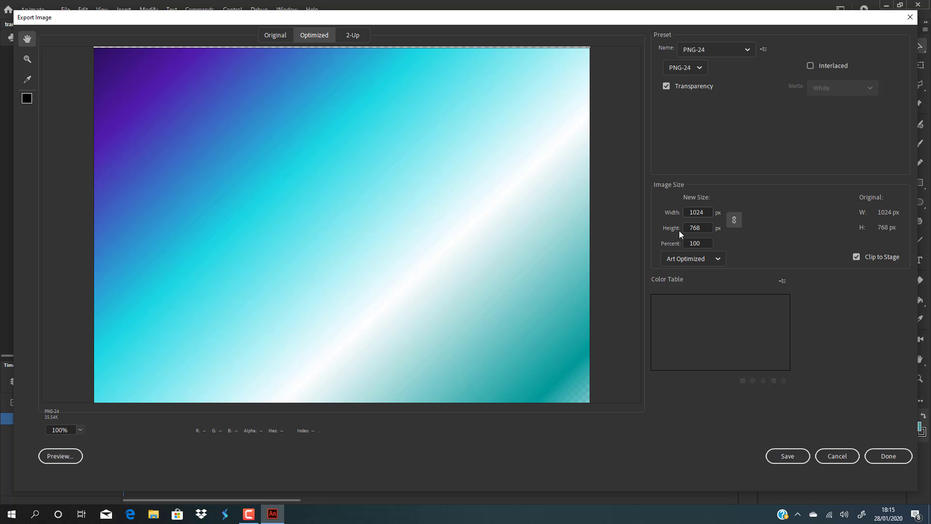
left_click(787, 456)
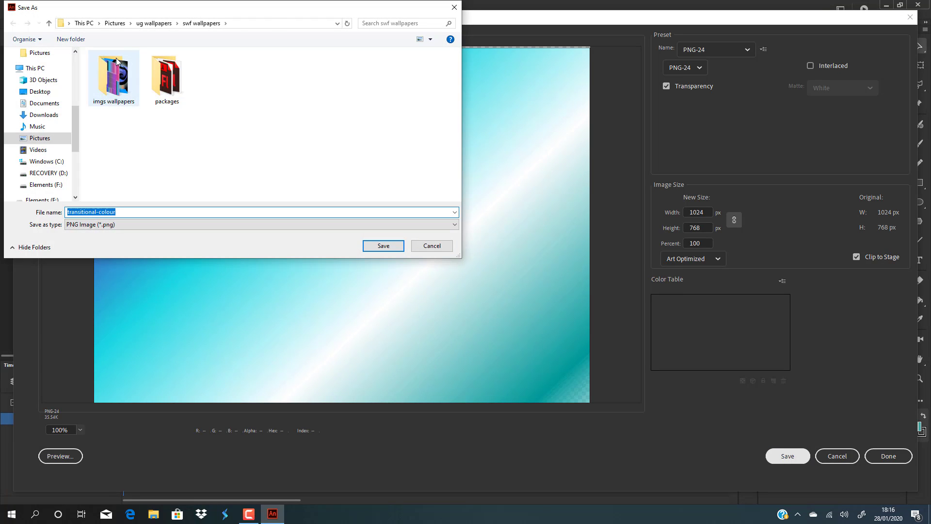
double_click(116, 60)
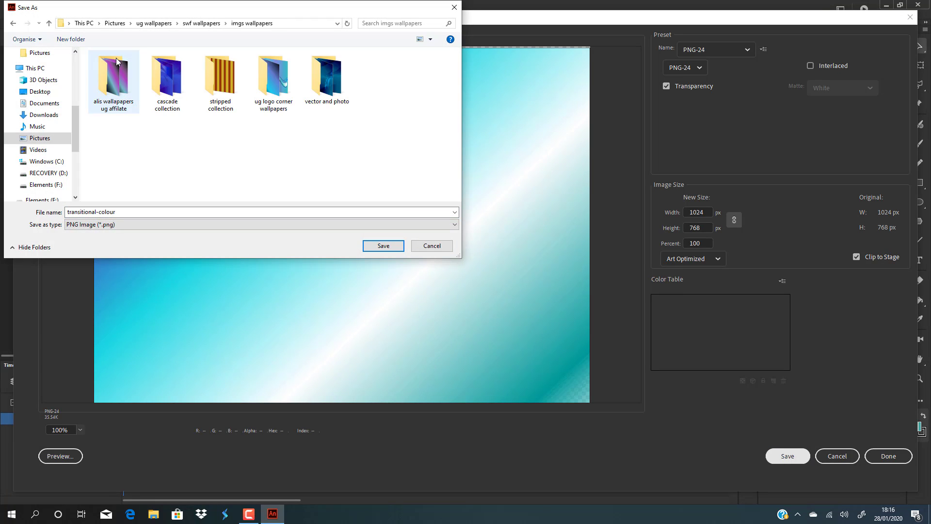
double_click(182, 90)
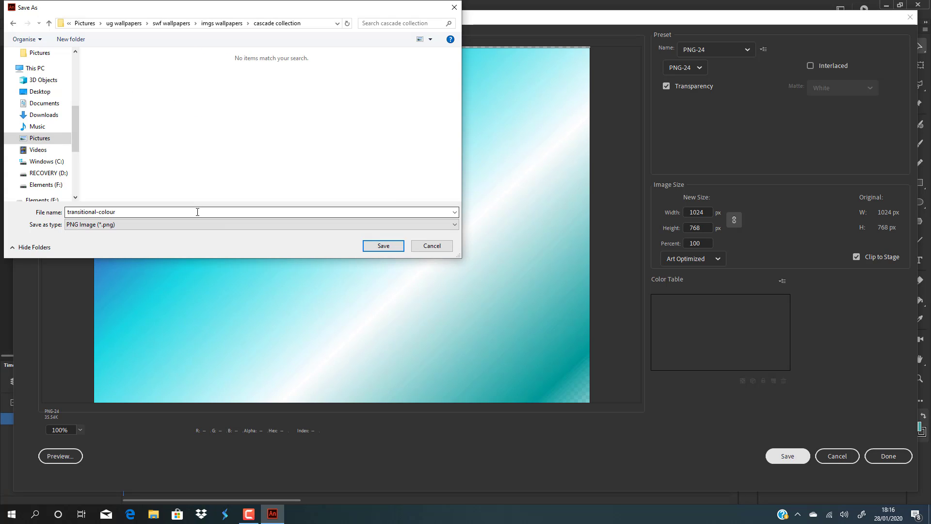
left_click(383, 246)
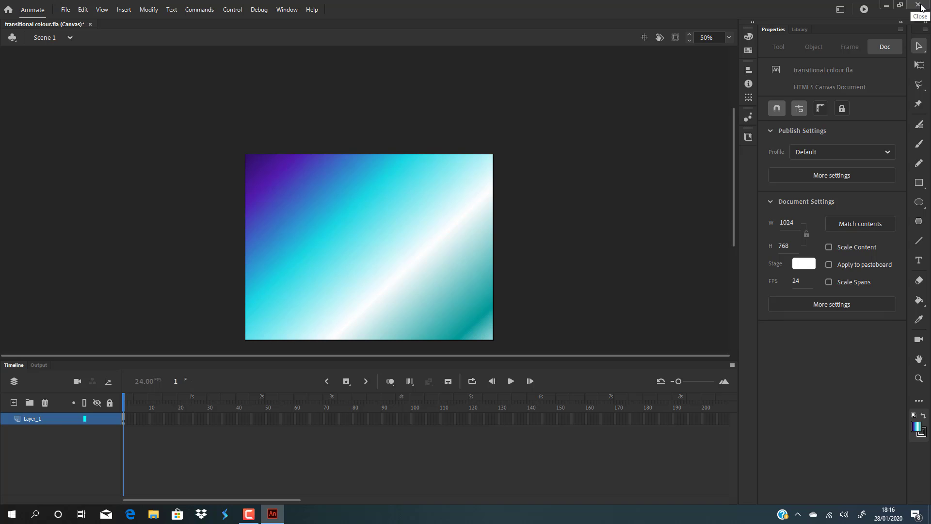
Close Animate with the changes to transitional colour.fla saved, and open the Windows desktop background settings.
left_click(922, 7)
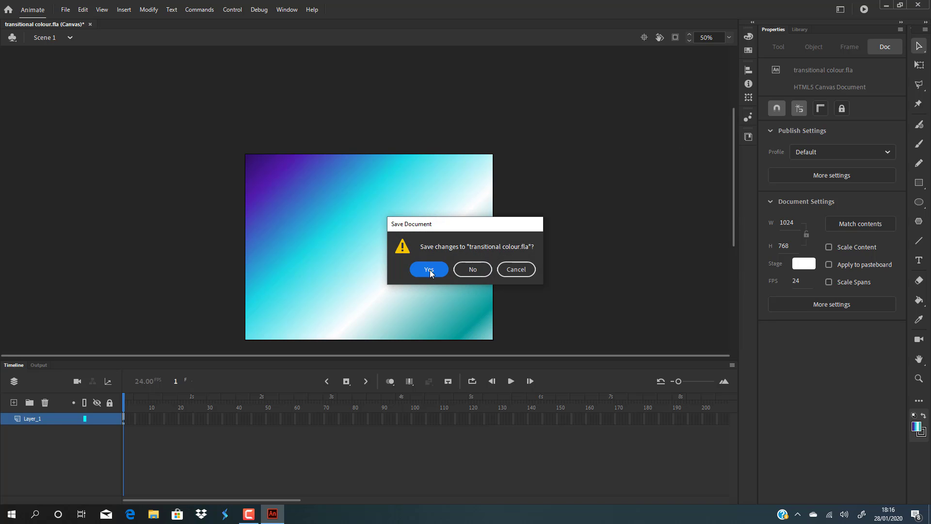
left_click(429, 272)
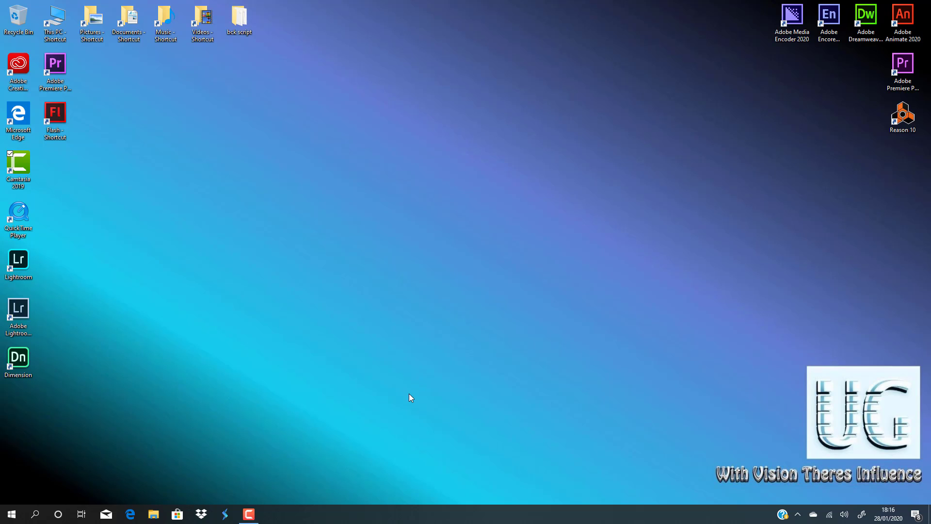
right_click(409, 394)
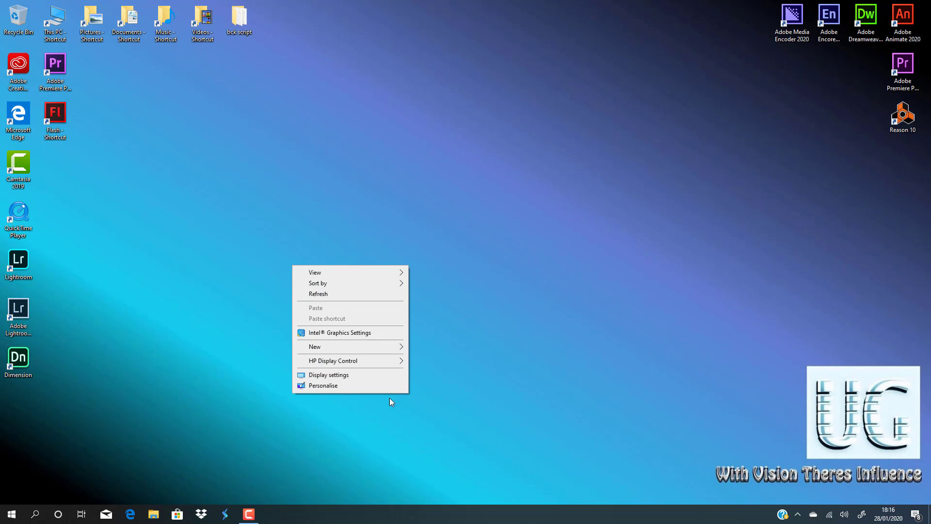
left_click(335, 386)
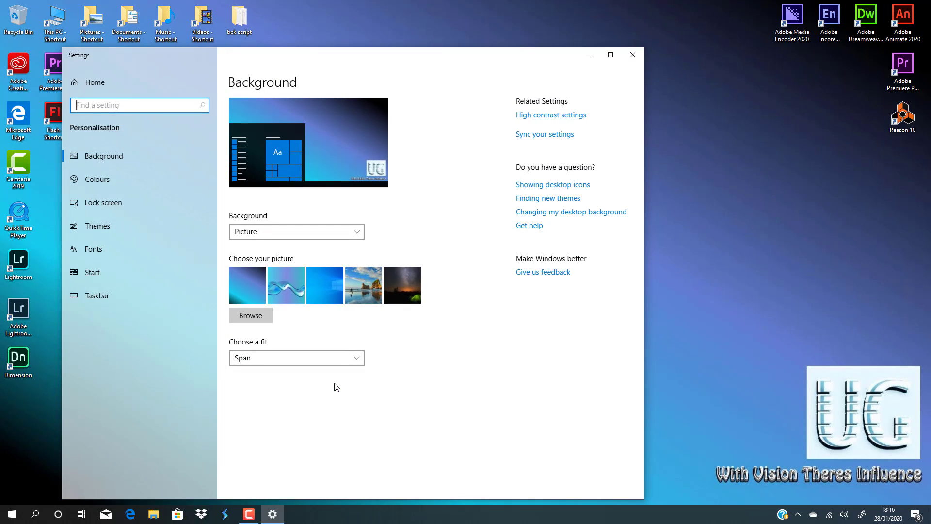
Set transitional-colour from ug wallpapers > swf wallpapers > imgs wallpapers > cascade collection as the desktop background picture.
left_click(251, 316)
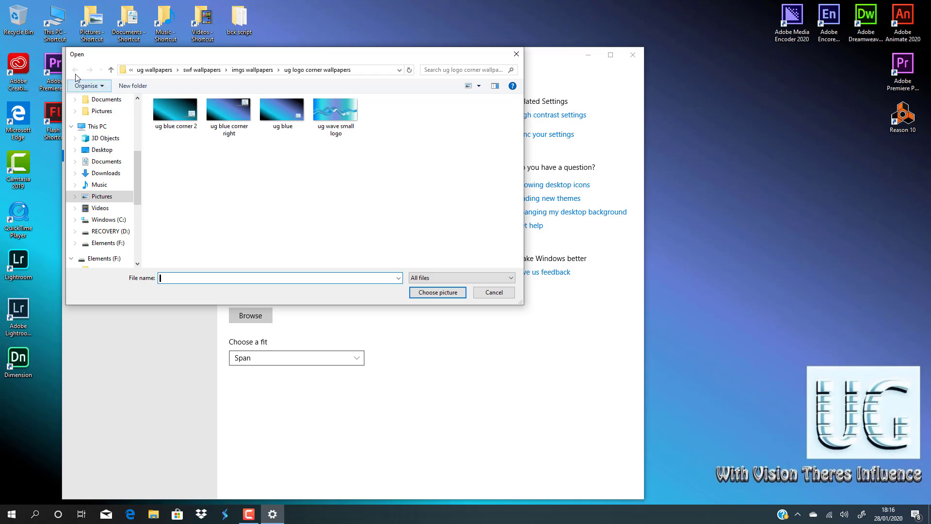
left_click(101, 196)
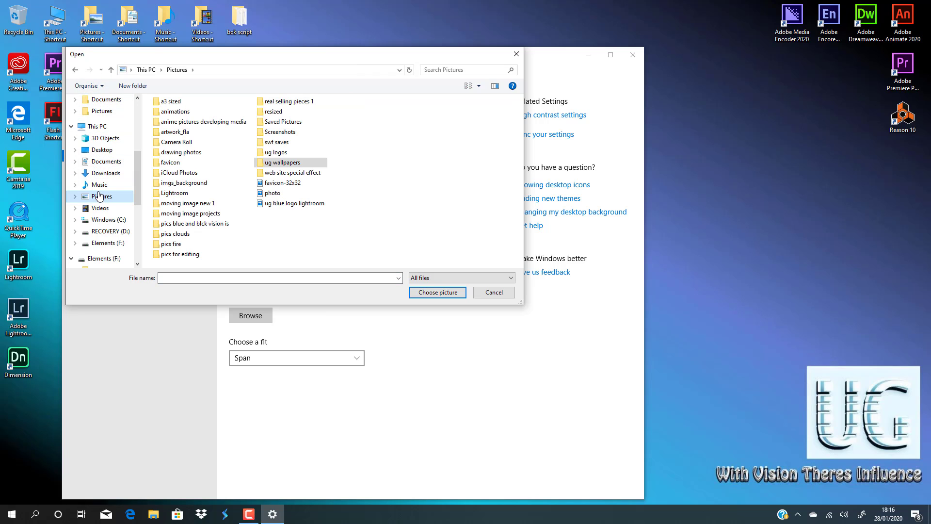
double_click(290, 163)
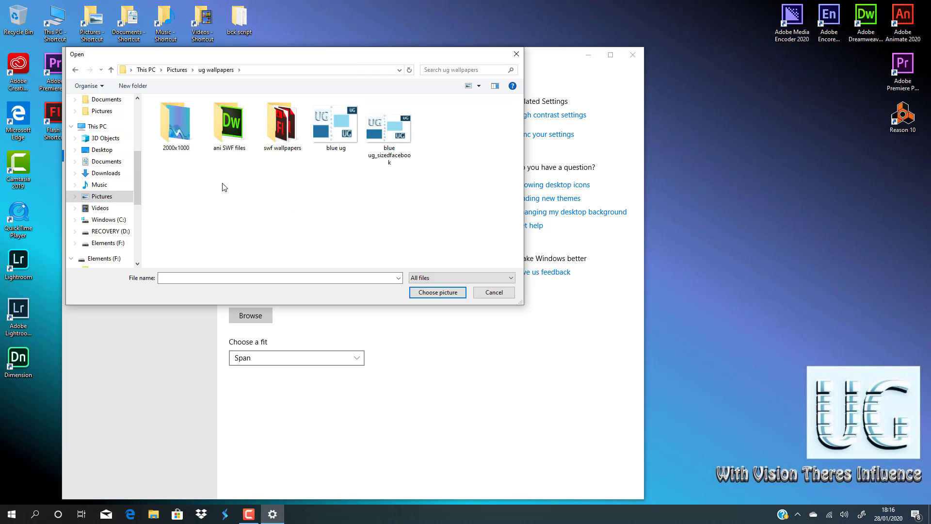
double_click(182, 130)
left_click(73, 71)
double_click(293, 135)
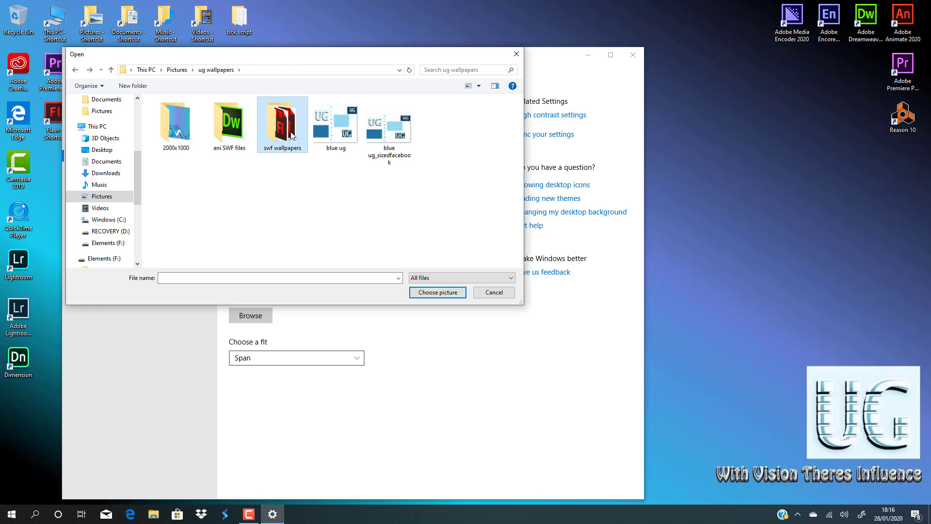
double_click(176, 125)
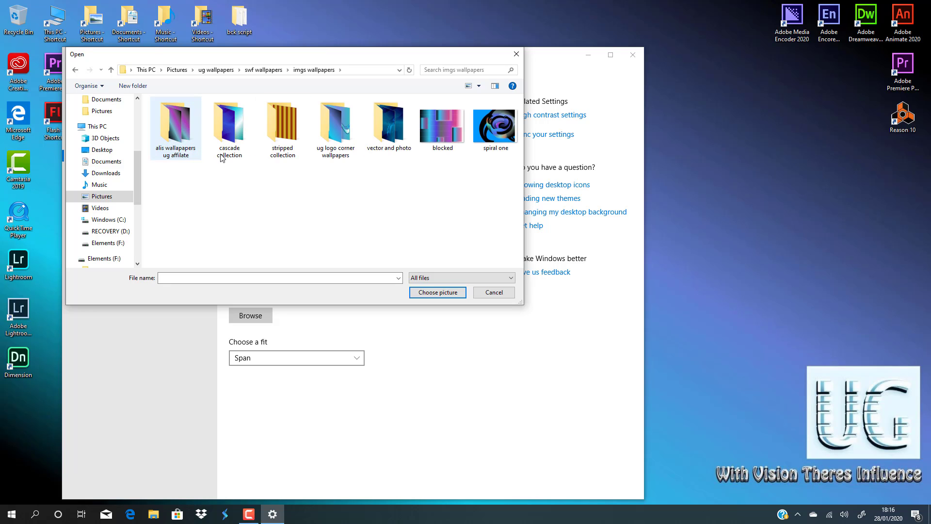
double_click(233, 136)
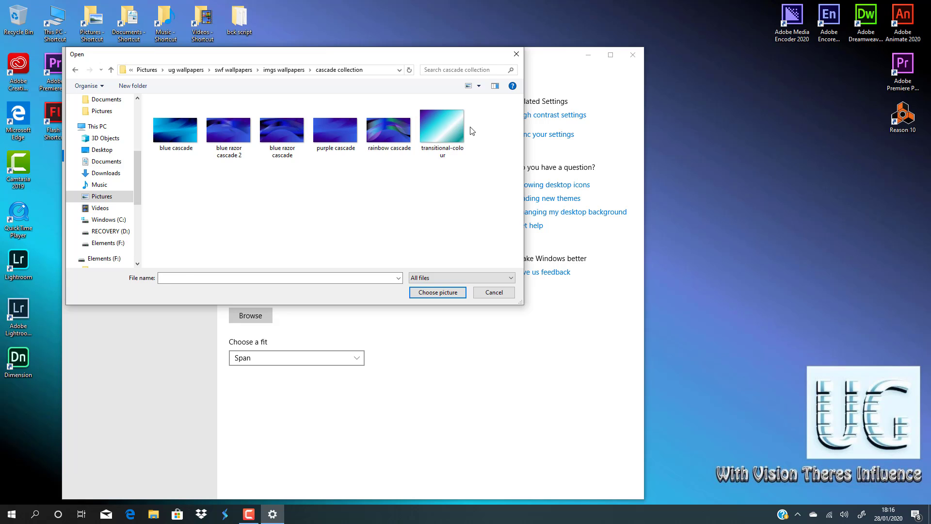
left_click(442, 124)
left_click(444, 293)
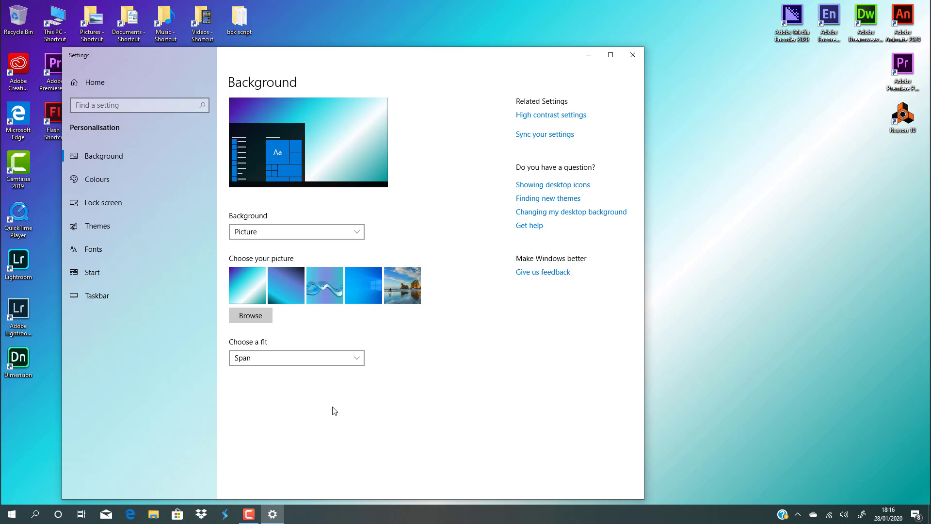
Try the Fit option for the desktop background, set it to Fill, and close the settings window.
left_click(360, 360)
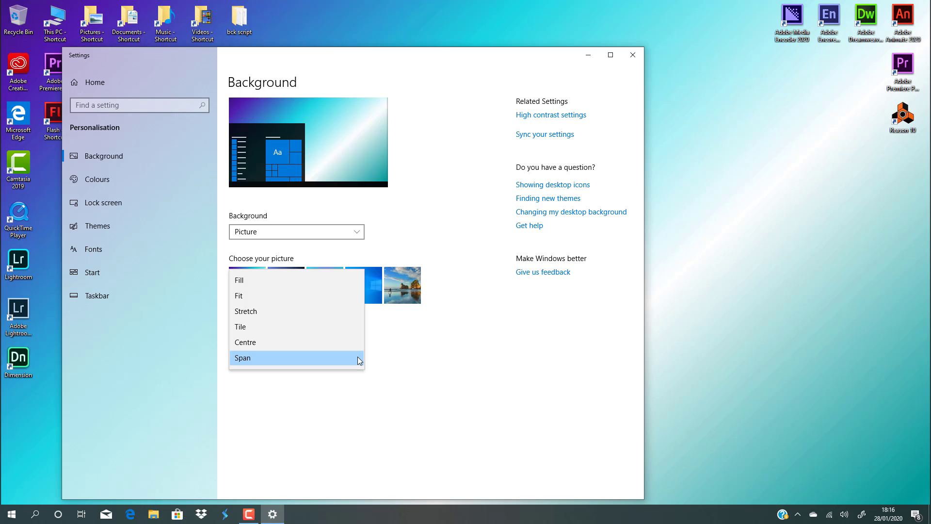
left_click(266, 295)
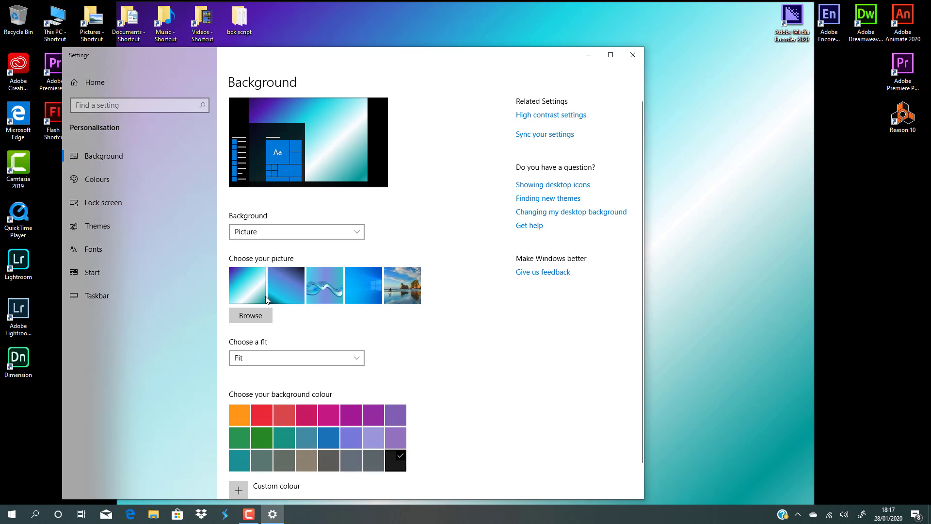
left_click(359, 357)
left_click(281, 340)
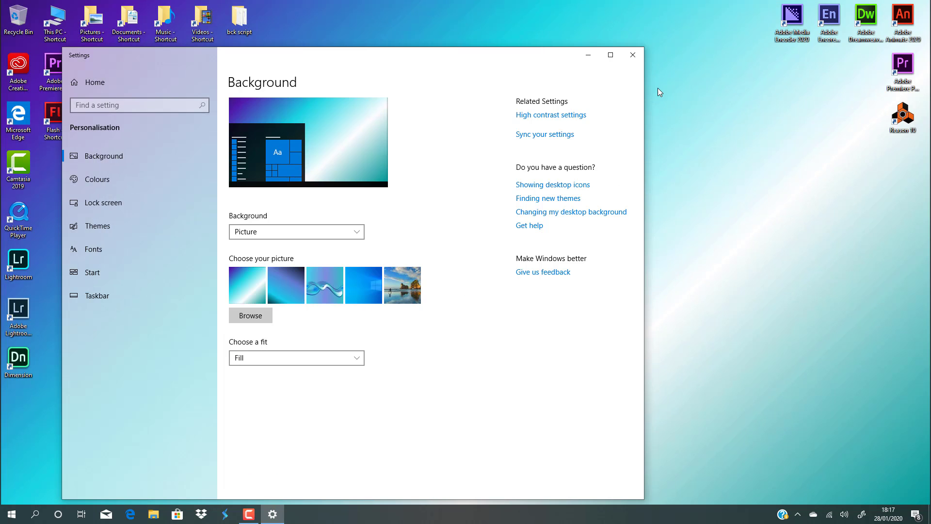
left_click(633, 54)
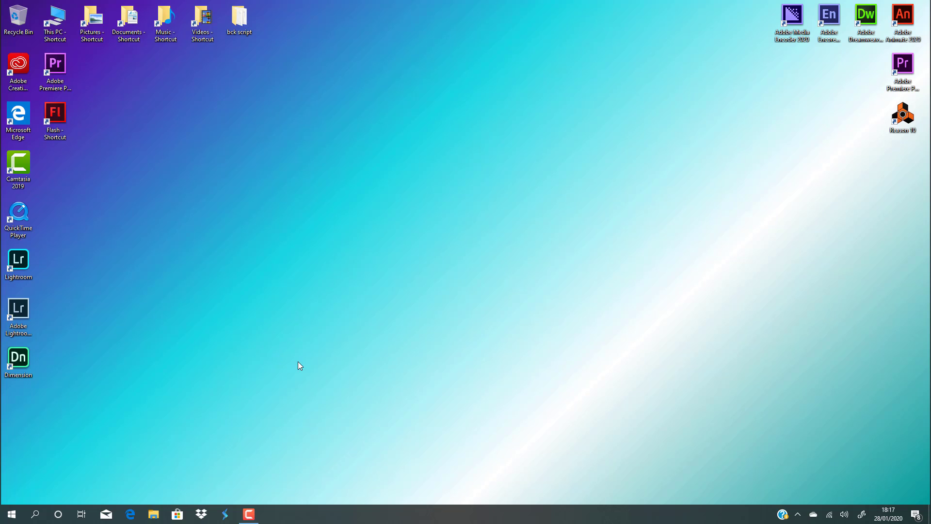
Start Adobe Animate 2020 and reopen the recent file transitional colour.fla.
double_click(902, 17)
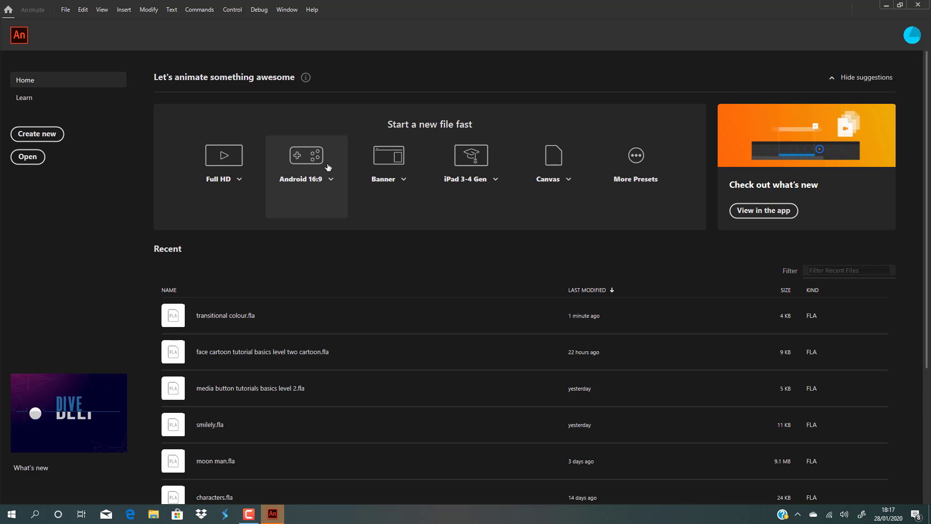
left_click(244, 316)
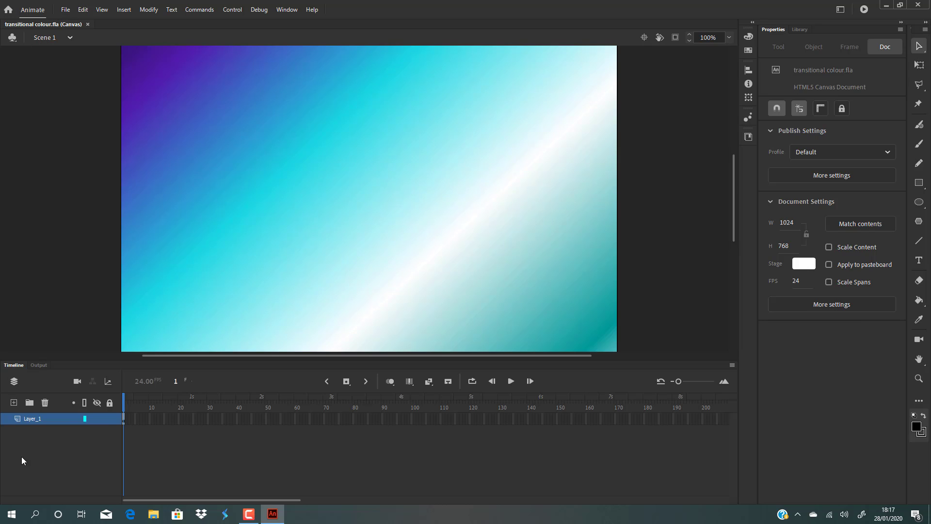
Add a new layer and draw a black rectangle about 512 x 410 px in the stage's upper-right corner.
left_click(13, 402)
left_click(920, 183)
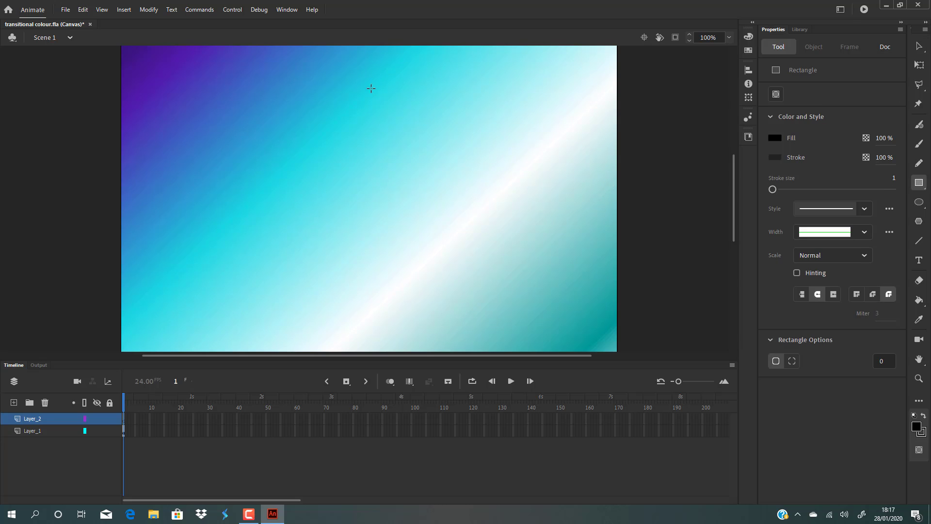
scroll(372, 90, "up", 3)
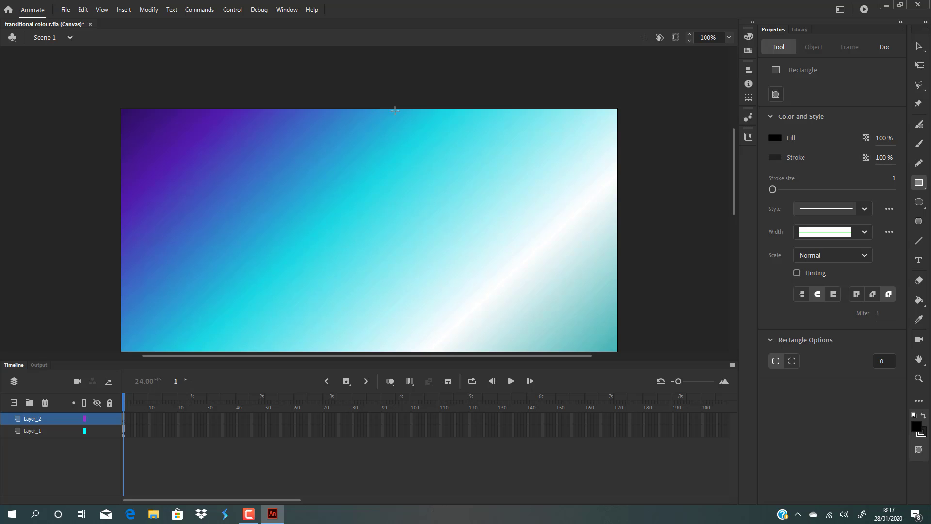
left_click_drag(368, 109, 617, 307)
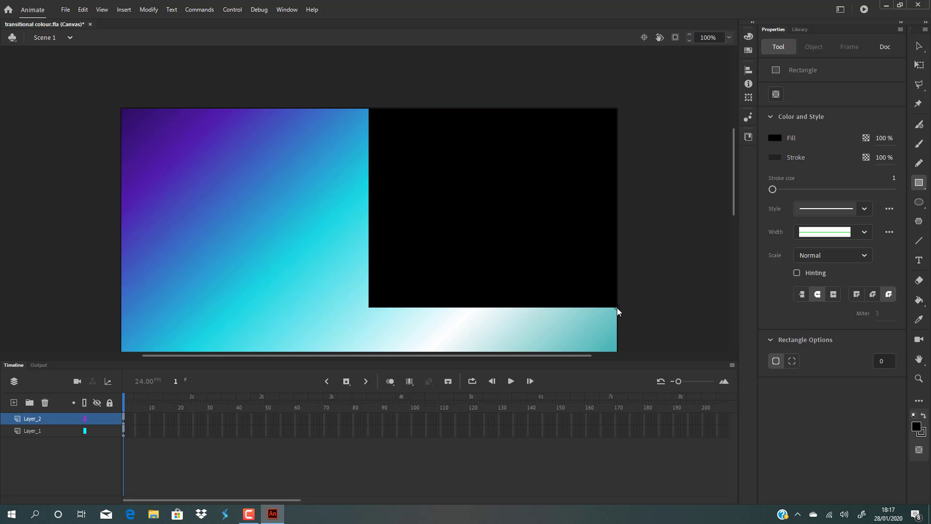
Fill the black rectangle with the saved multi-colour linear gradient swatch and remove the gradient's white and cyan stops.
left_click(918, 46)
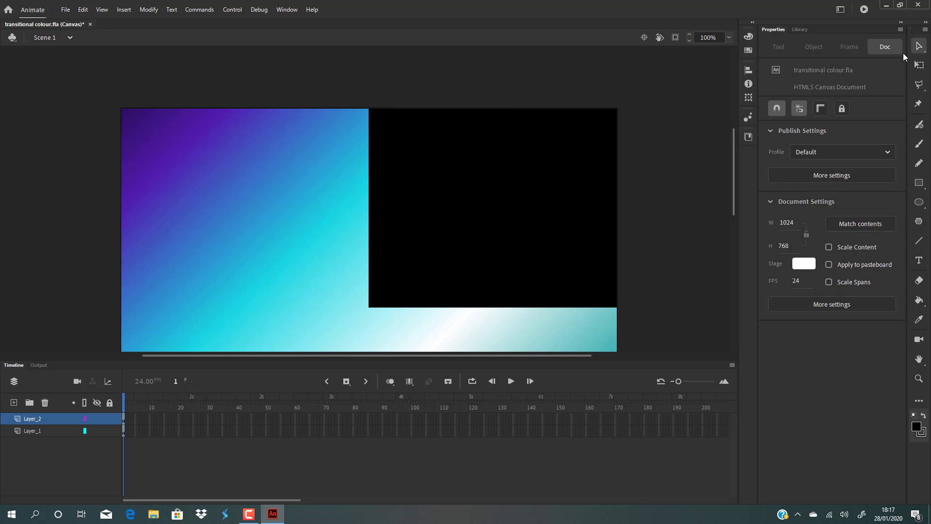
left_click(540, 147)
left_click(748, 37)
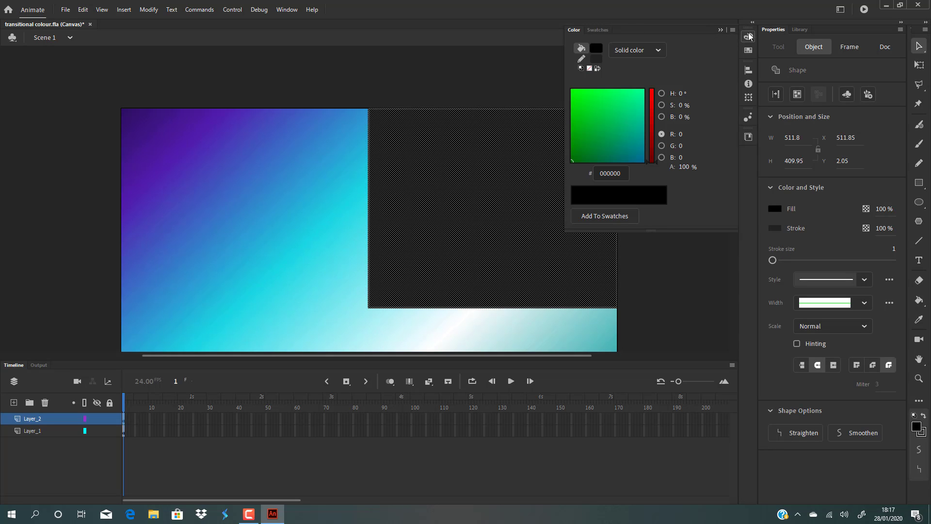
left_click(645, 51)
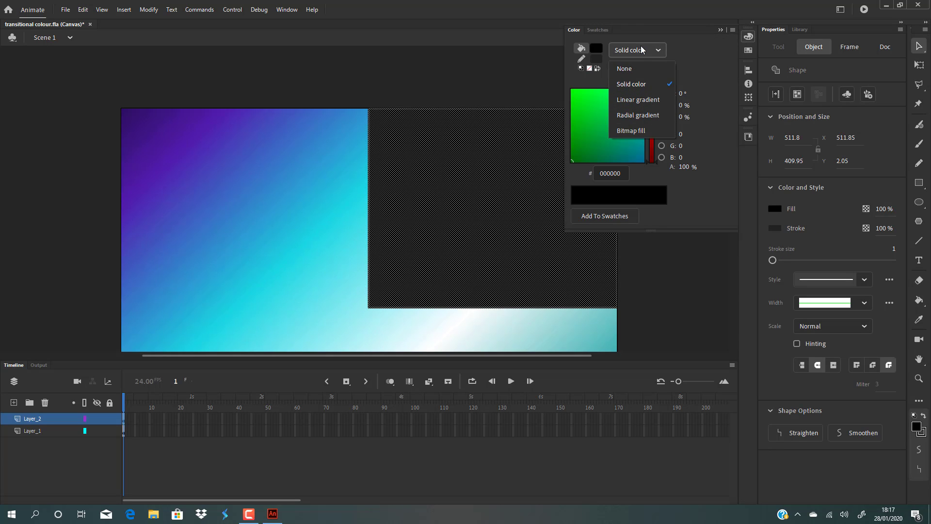
left_click(598, 48)
left_click(598, 48)
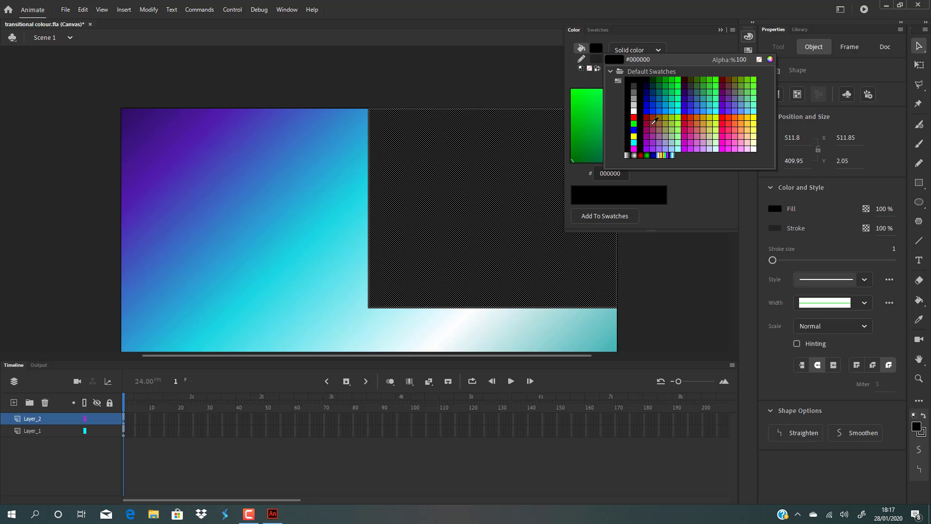
left_click(633, 86)
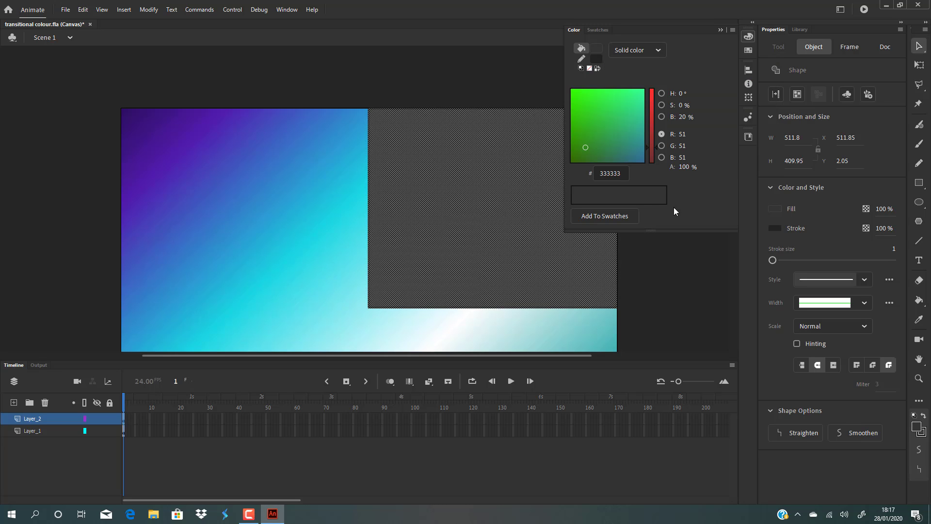
left_click(595, 48)
left_click(674, 154)
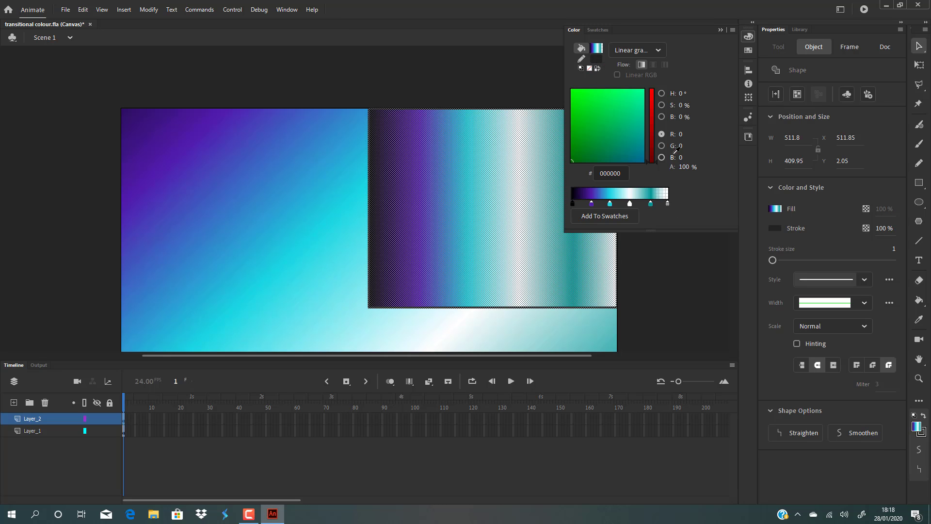
left_click_drag(629, 203, 618, 214)
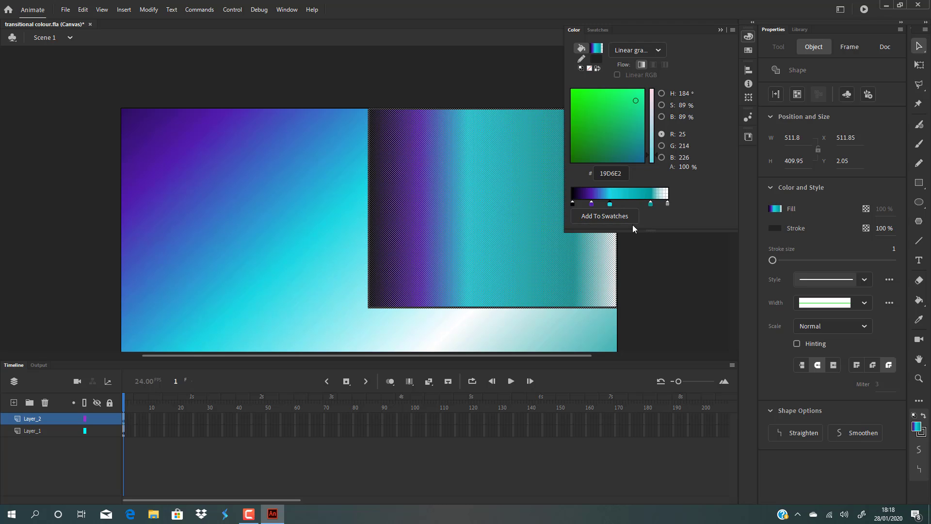
left_click(657, 261)
Pull the rectangle's lower-left corner out to the stage's lower-left corner.
scroll(657, 240, "down", 2)
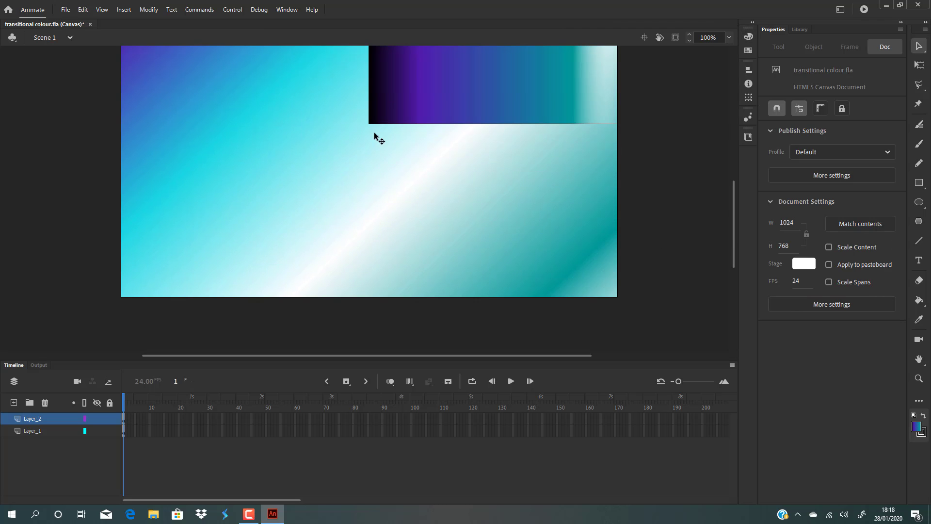
left_click_drag(368, 124, 119, 293)
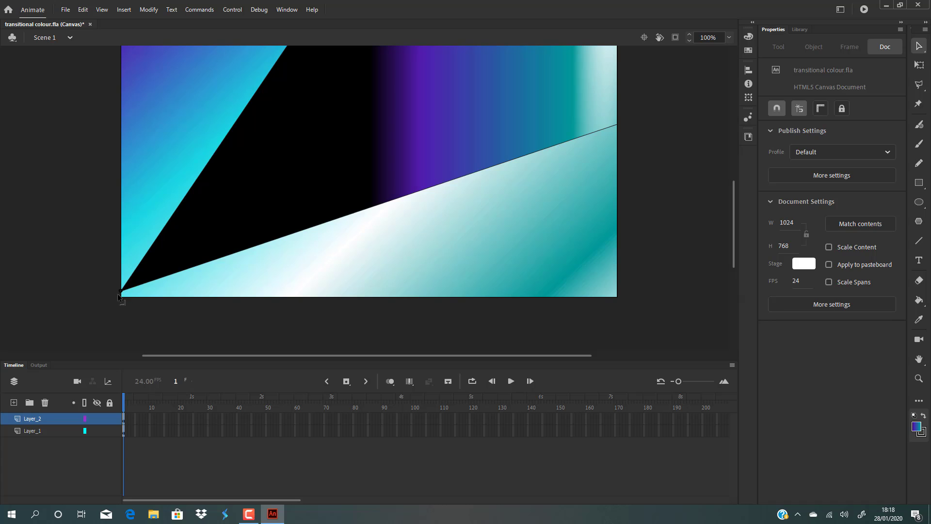
scroll(144, 283, "up", 6)
scroll(260, 184, "down", 3)
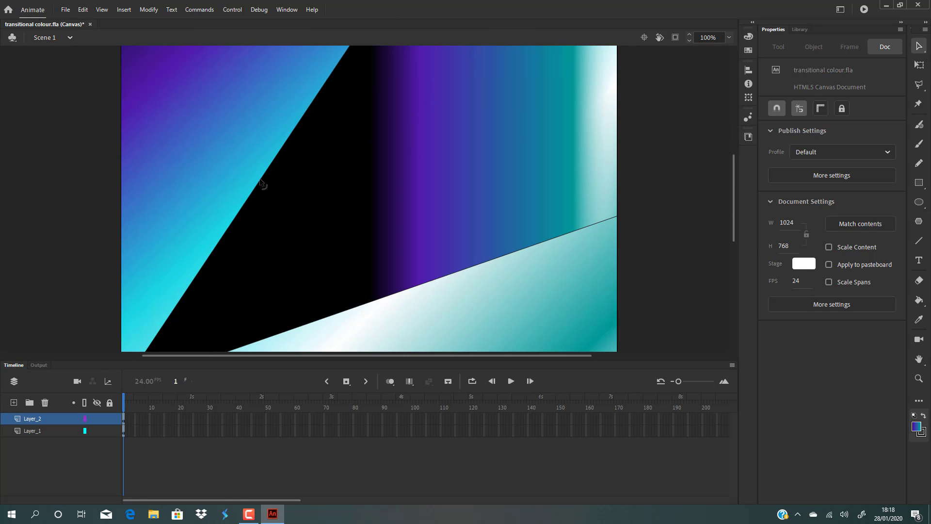
Bend the shape's two long straight edges upward into sweeping curves.
left_click_drag(260, 183, 214, 107)
left_click_drag(474, 265, 426, 101)
scroll(432, 131, "up", 1)
scroll(437, 133, "down", 1)
scroll(443, 136, "up", 2)
scroll(455, 138, "down", 2)
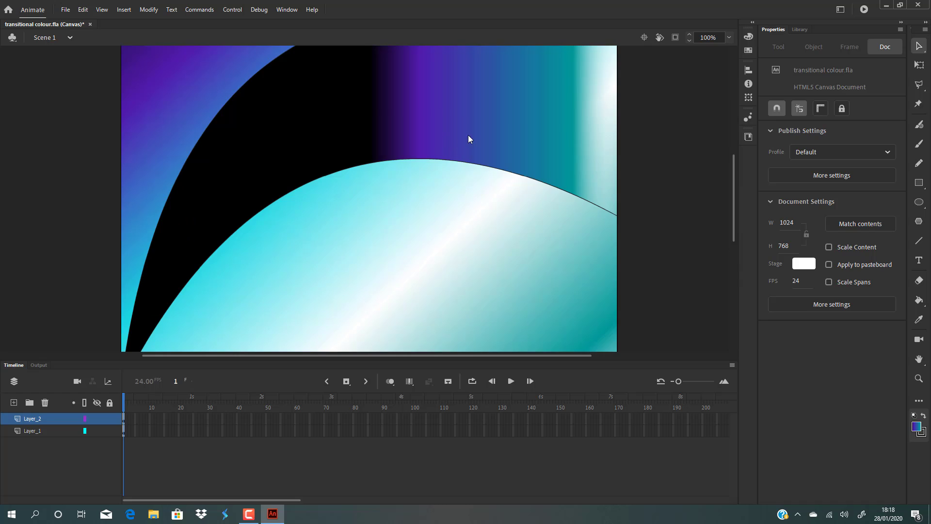
Convert the curved gradient shape into a graphic symbol named "spike adavnce".
scroll(464, 126, "up", 1)
left_click(459, 144)
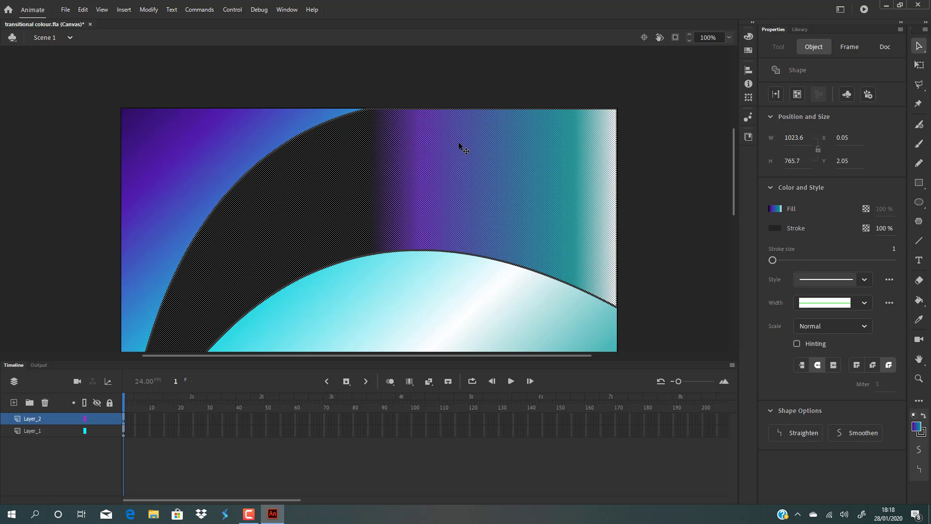
key("F8")
key("BackSpace")
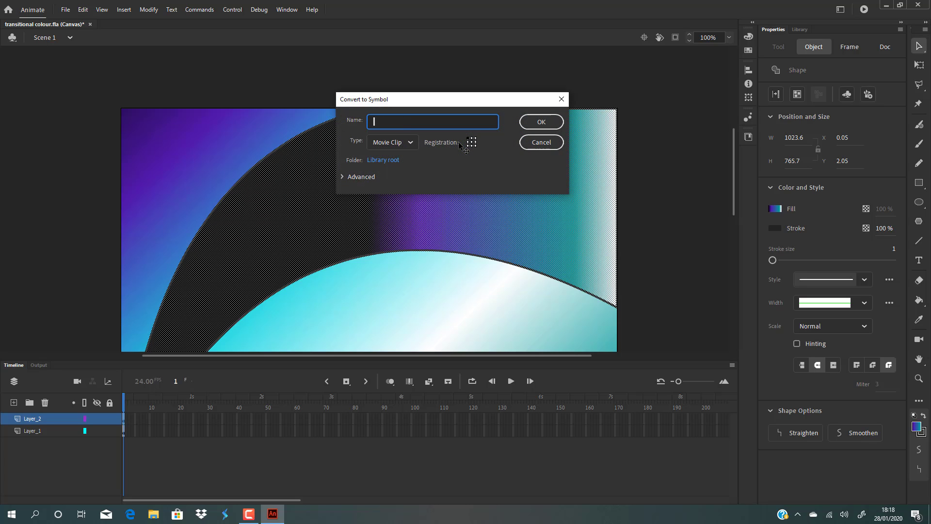
left_click(413, 145)
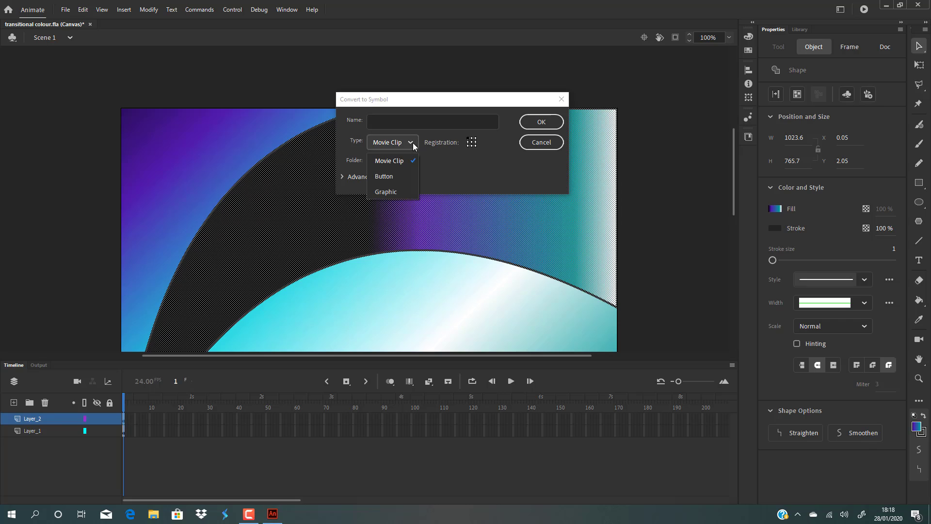
left_click(388, 191)
left_click(389, 121)
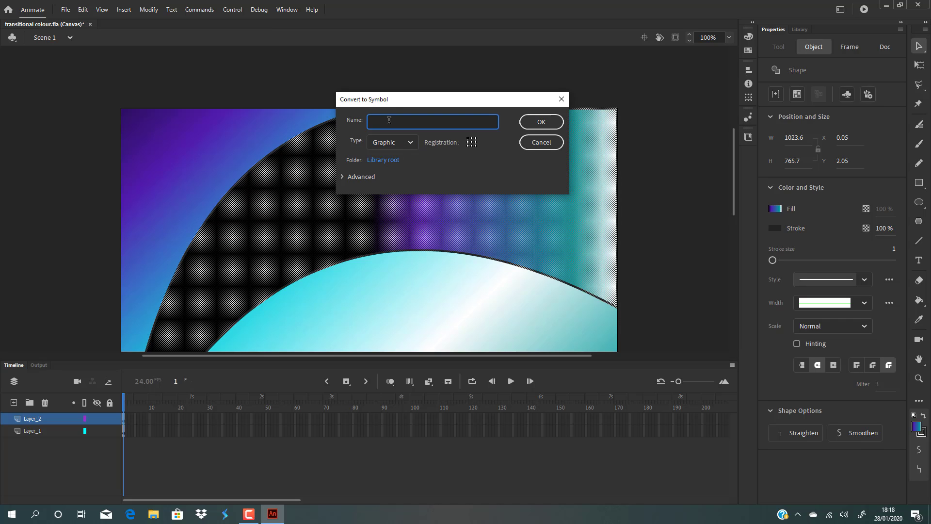
type("spike lavanace")
key("BackSpace")
key("BackSpace")
key("BackSpace")
key("shift+Left")
type("vn")
left_click(543, 119)
Edit the spike symbol in place, widening its fill gradient and centring it so the colours span the whole curved shape.
scroll(523, 158, "down", 2)
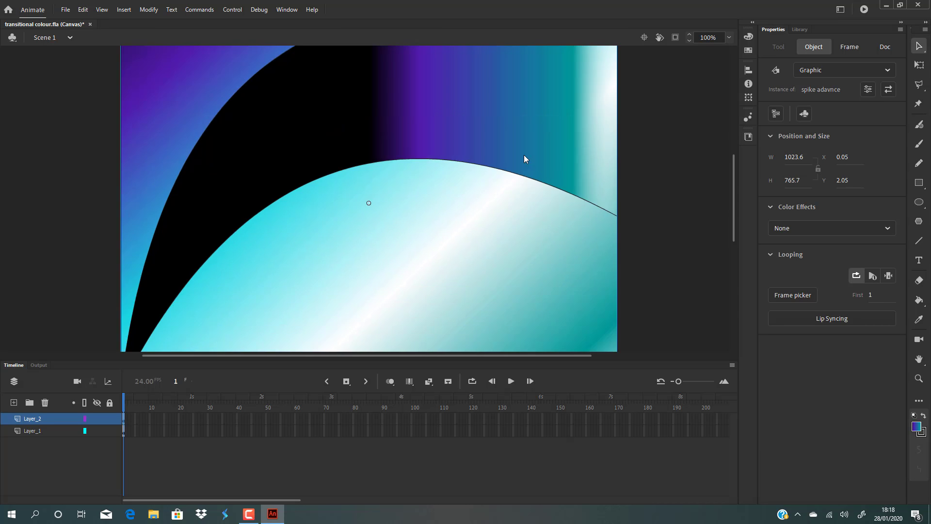
double_click(499, 87)
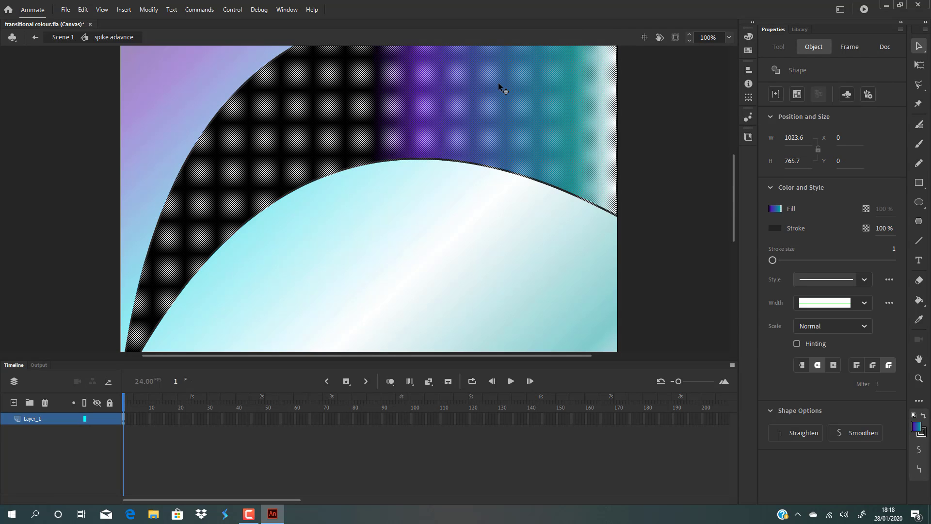
left_click(651, 150)
scroll(537, 137, "up", 1)
left_click(532, 169)
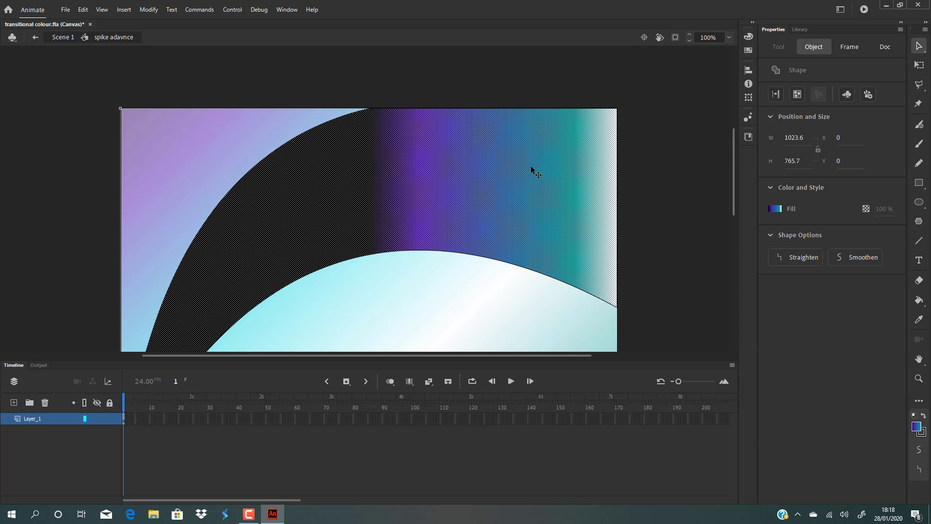
key("q")
scroll(435, 212, "down", 2)
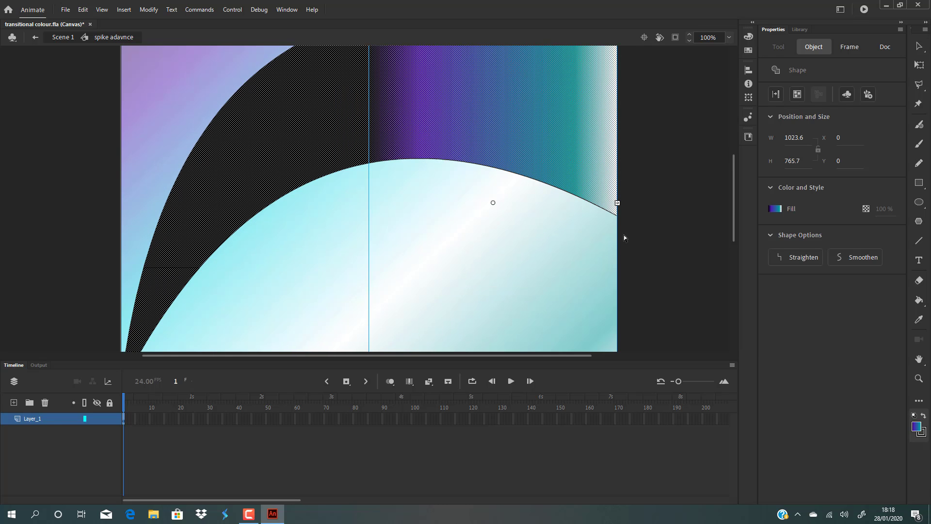
left_click_drag(617, 203, 738, 206)
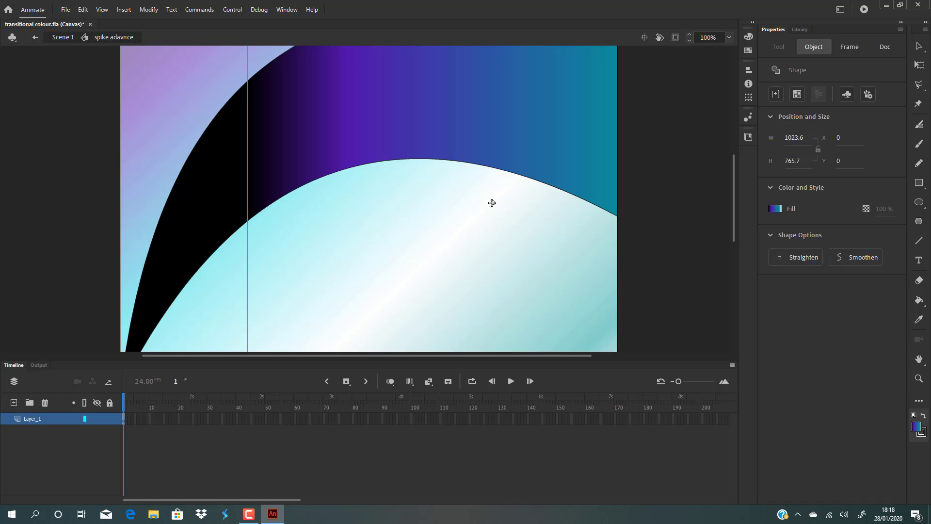
left_click_drag(492, 202, 370, 202)
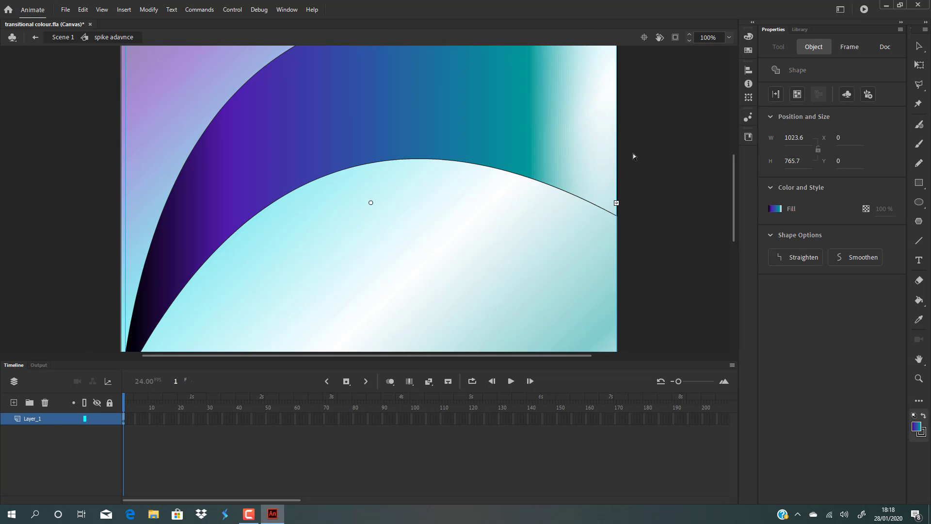
scroll(640, 154, "up", 2)
Select the curved shape's entire black outline inside the symbol and remove it.
left_click(919, 46)
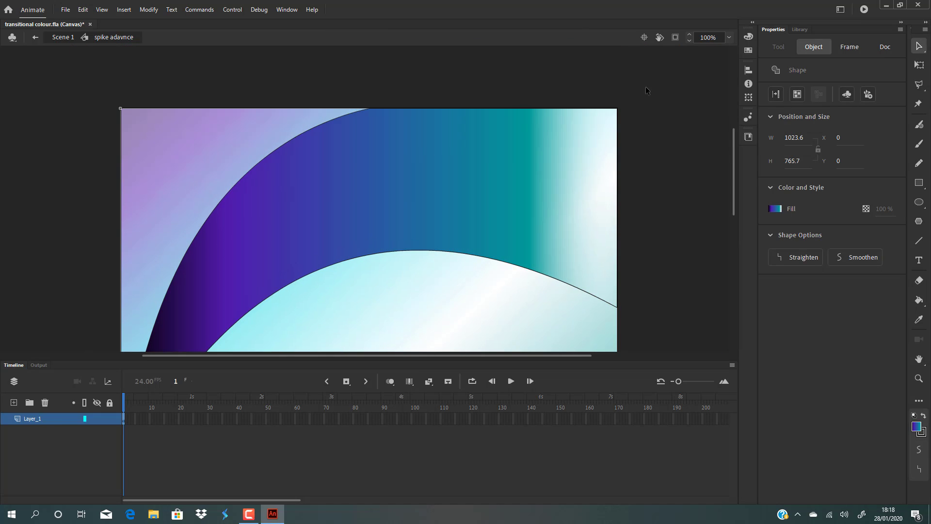
scroll(648, 88, "down", 4)
double_click(580, 109)
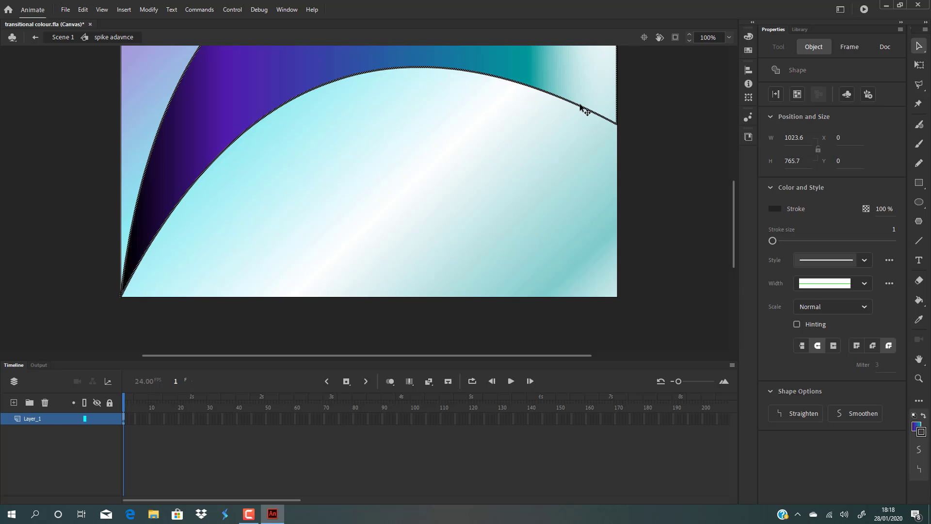
key("Escape")
scroll(716, 201, "up", 4)
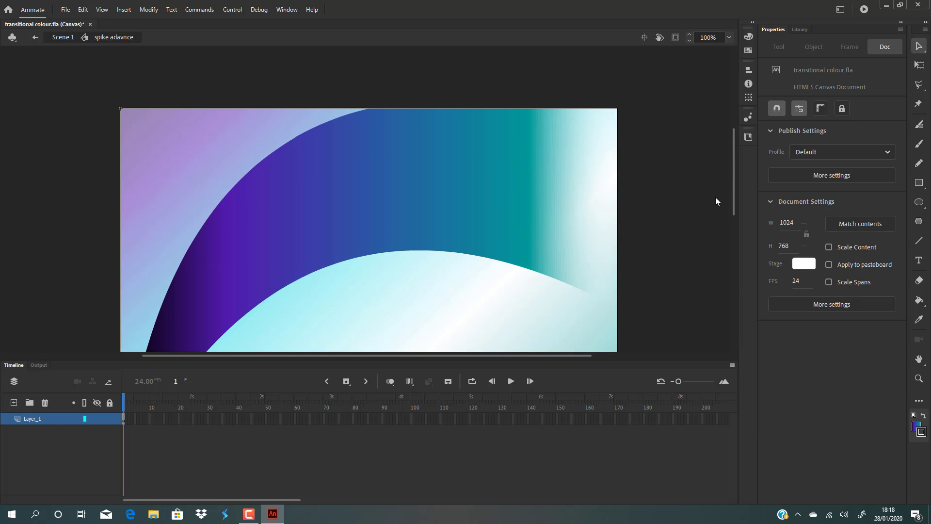
Set the alpha of the fill gradient's purple 521CAF stop to 41% and return to Scene 1.
left_click(449, 162)
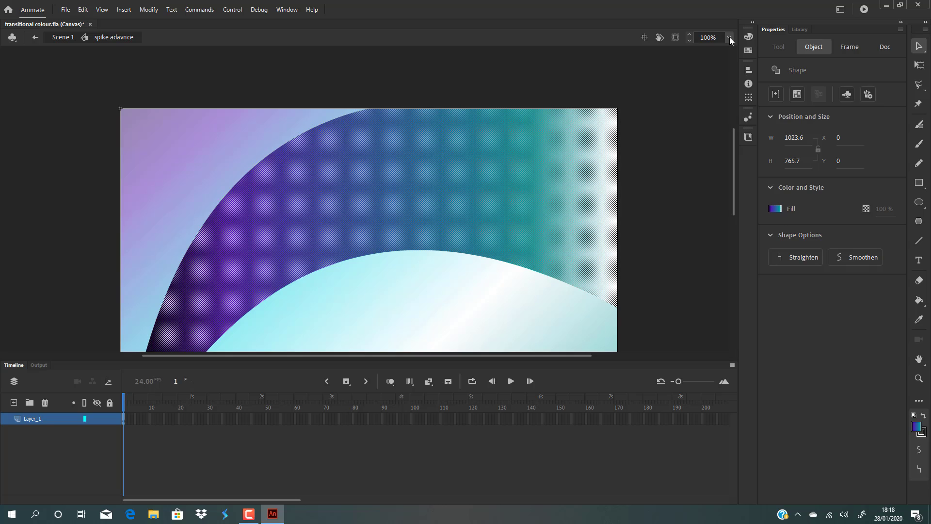
left_click(748, 36)
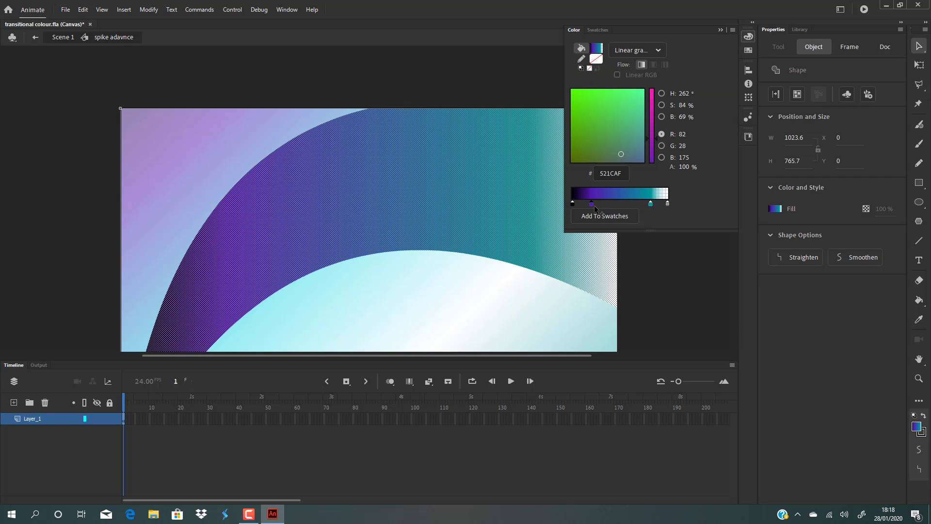
left_click_drag(687, 172, 665, 172)
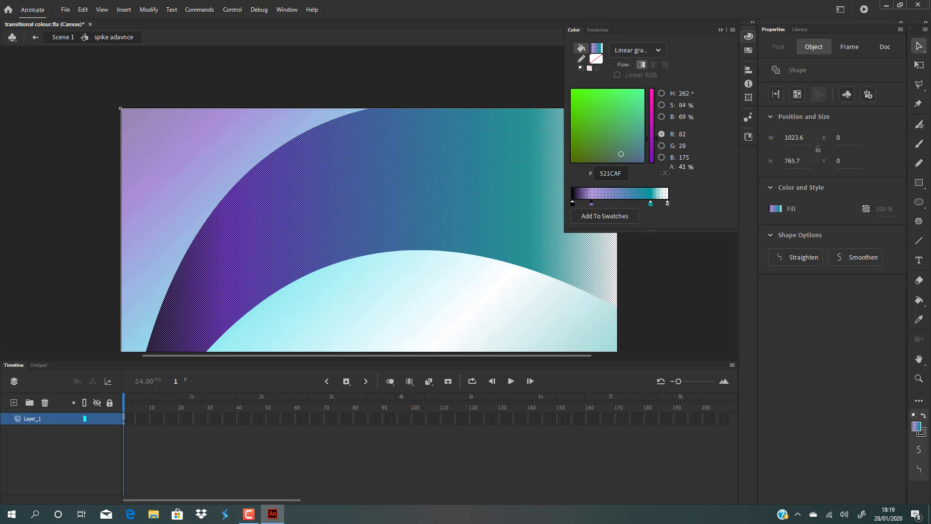
left_click(673, 245)
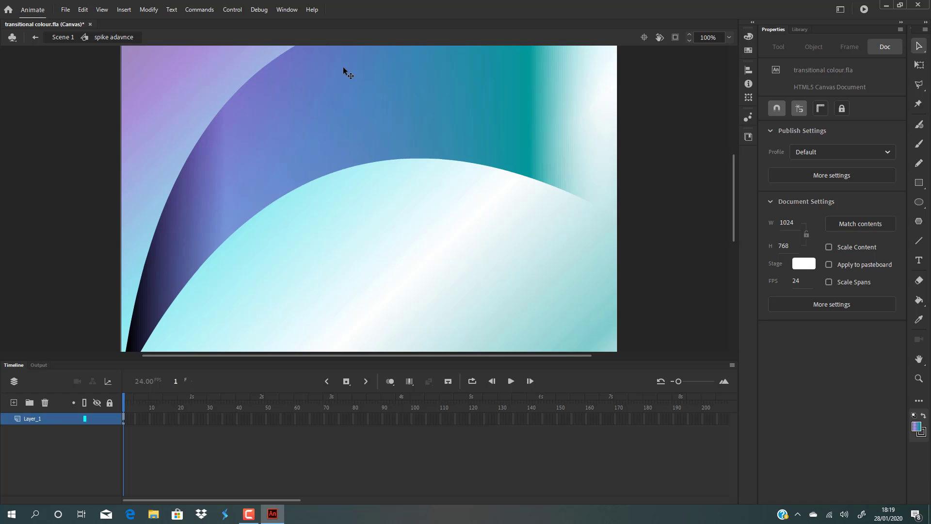
left_click(343, 68)
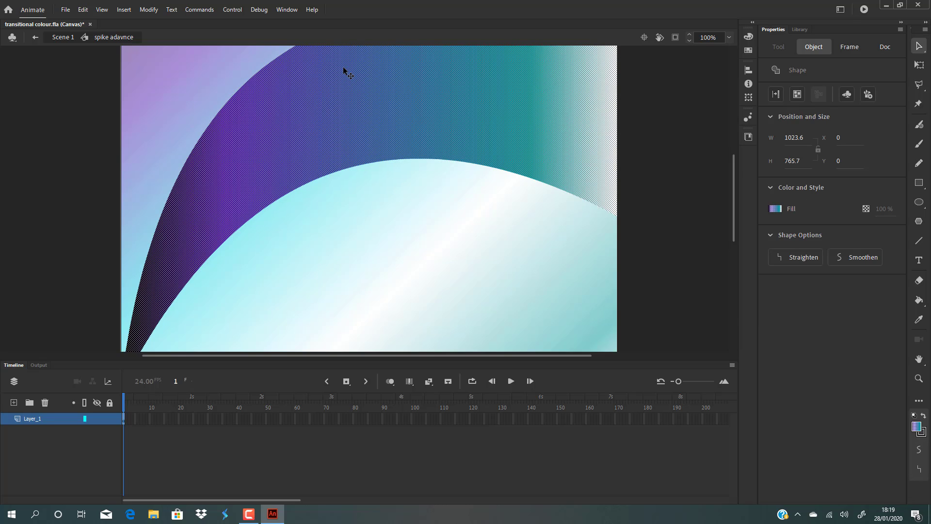
left_click_drag(403, 68, 403, 174)
key("Delete")
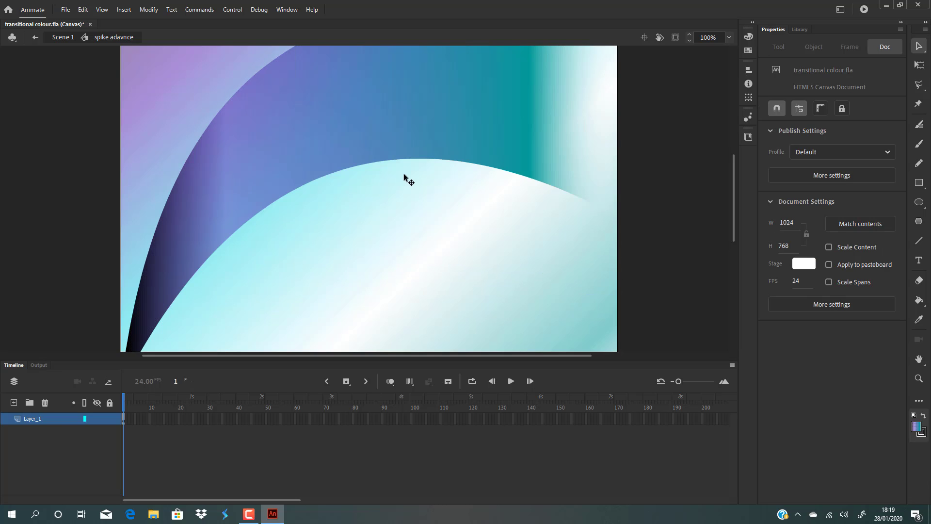
double_click(418, 189)
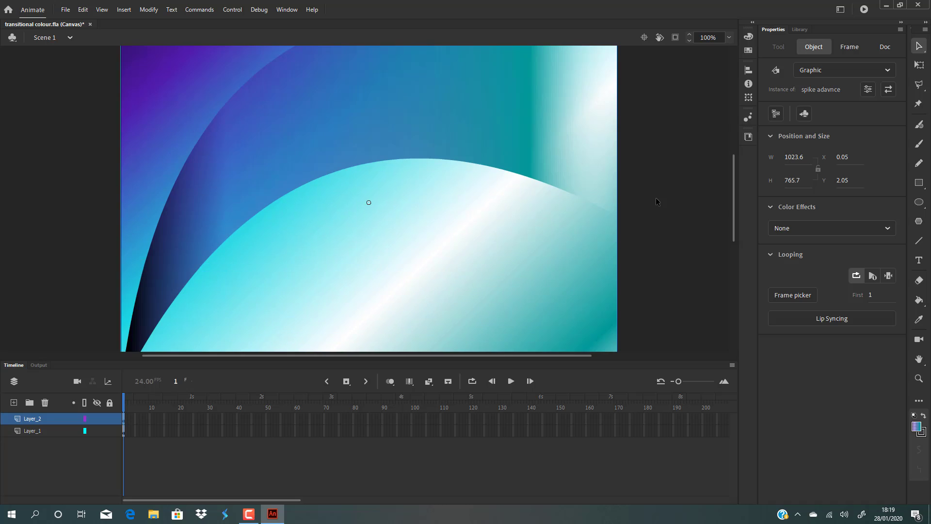
scroll(655, 202, "down", 2)
scroll(676, 249, "up", 4)
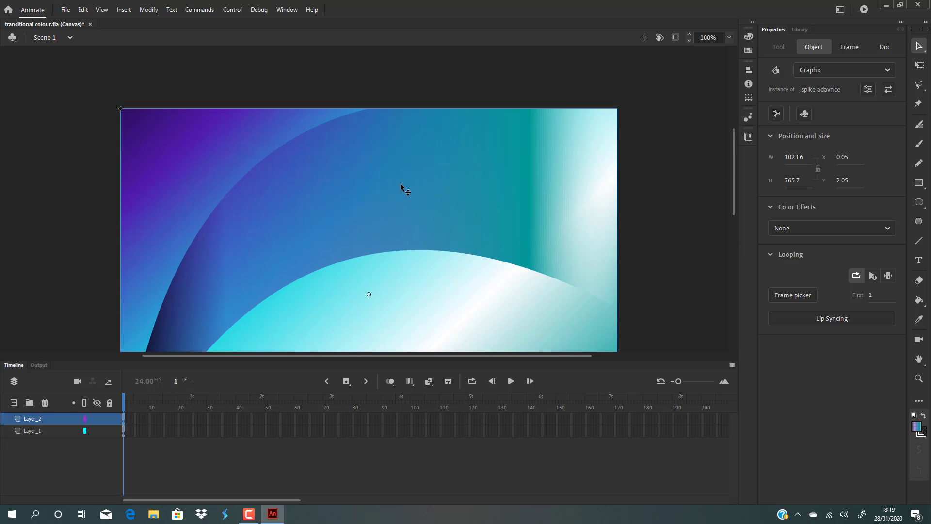
Make a second copy of the spike symbol instance on the stage, placed lower at about X -27, Y 160.
left_click_drag(401, 185, 300, 186)
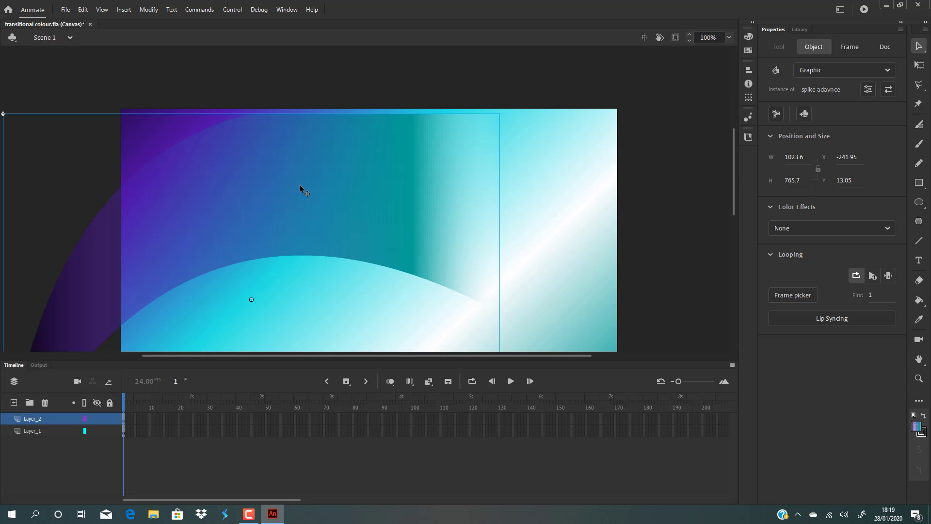
key("ctrl+z")
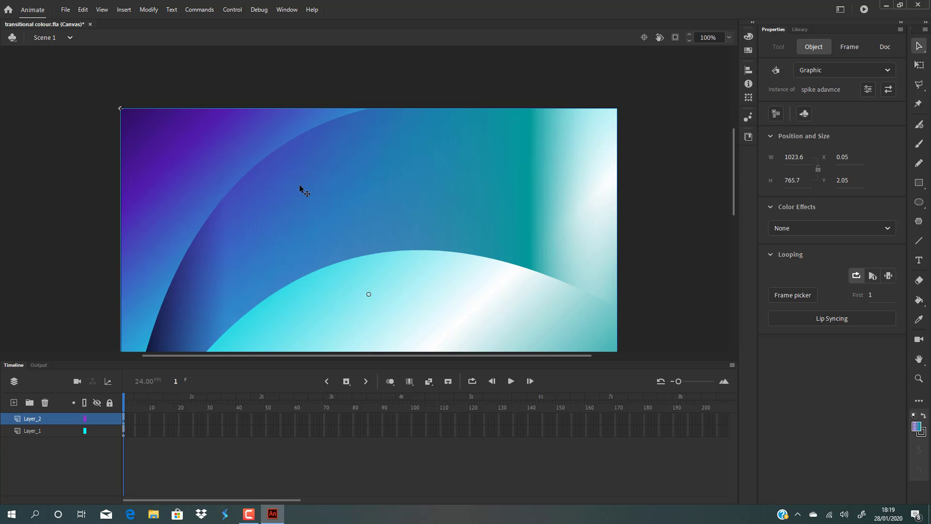
scroll(426, 91, "down", 4)
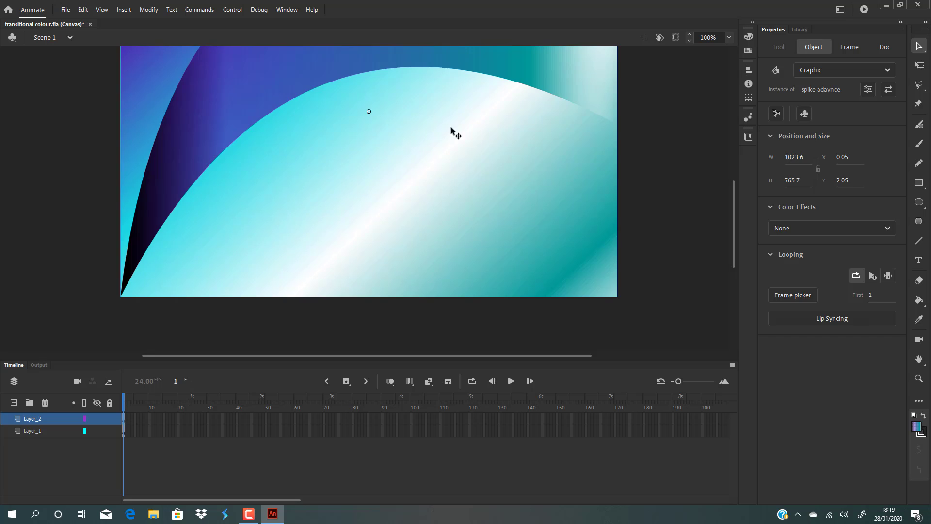
mouse_move(452, 130)
left_mouse_down()
mouse_move(447, 166)
mouse_move(461, 149)
mouse_move(461, 100)
mouse_move(458, 133)
left_mouse_up()
scroll(480, 163, "up", 1)
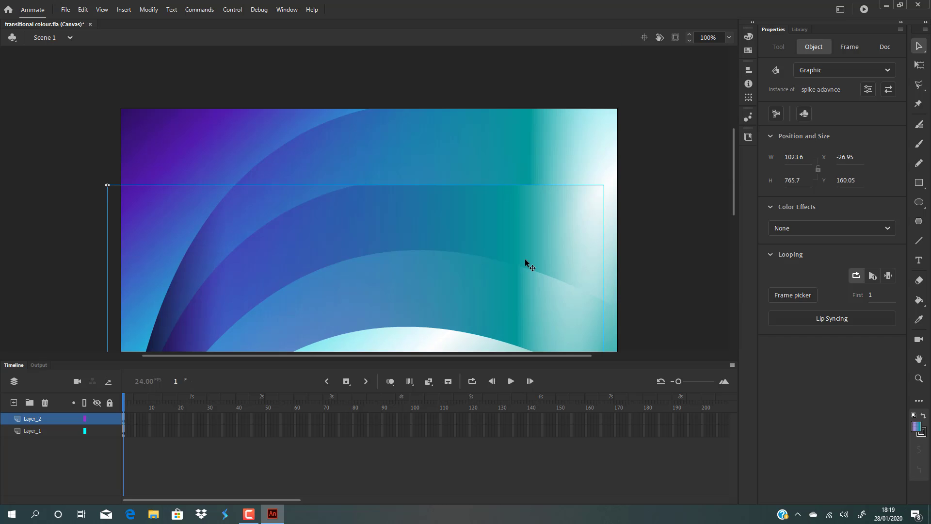
Enlarge the copied instance to about 1174 x 878 px and move it up over the original, at about X -60, Y -66.
key("q")
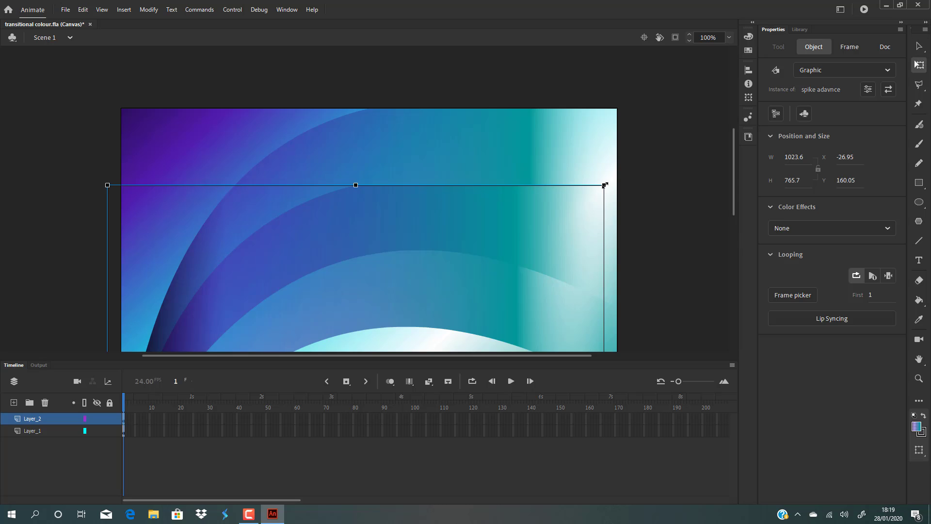
mouse_move(605, 185)
left_mouse_down()
mouse_move(678, 128)
mouse_move(617, 175)
left_mouse_up()
scroll(509, 117, "down", 3)
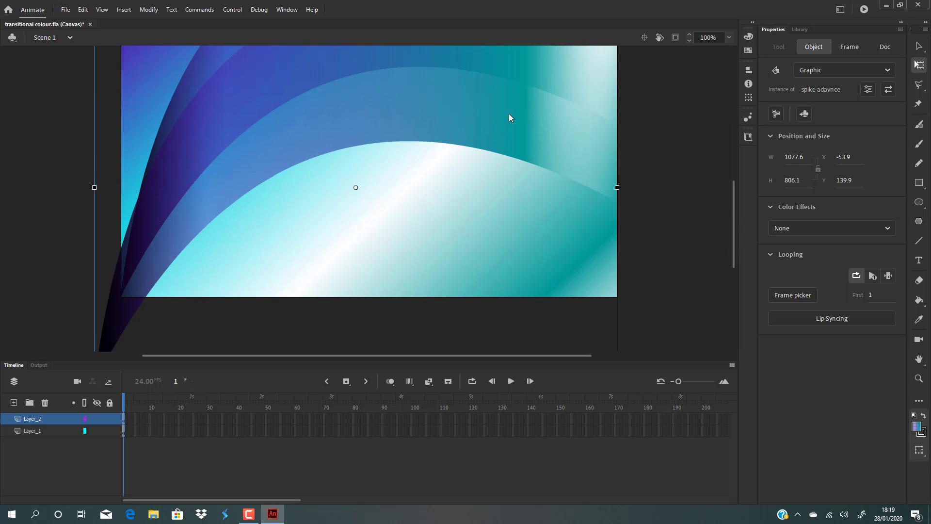
left_click_drag(526, 92, 475, 12)
scroll(448, 122, "up", 3)
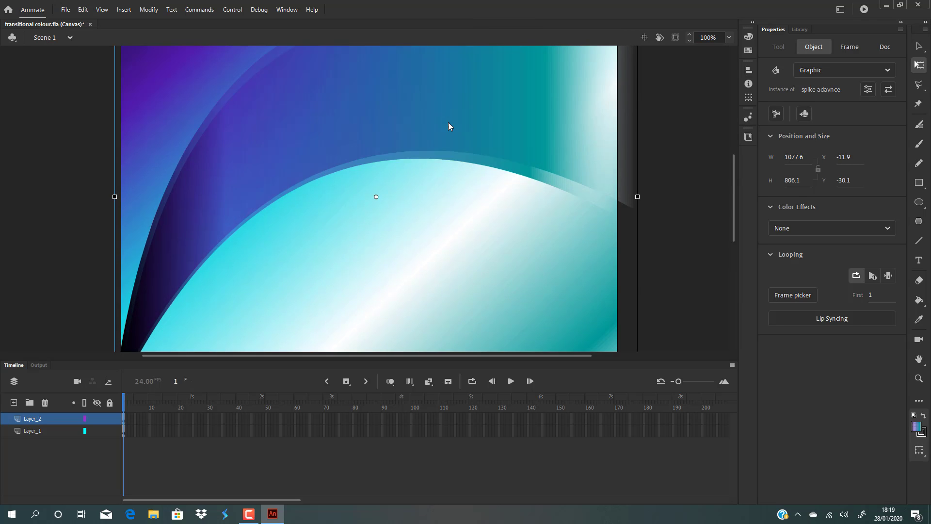
scroll(448, 123, "up", 3)
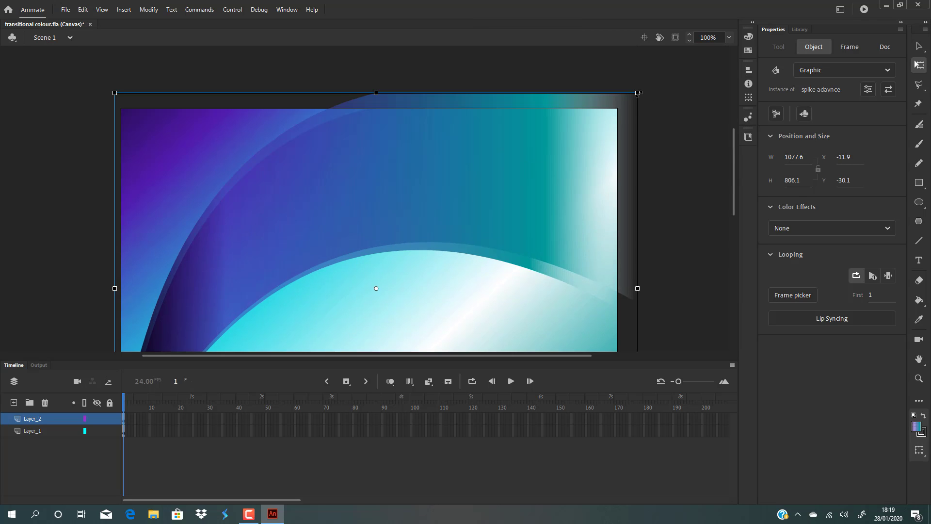
left_click_drag(638, 93, 684, 76)
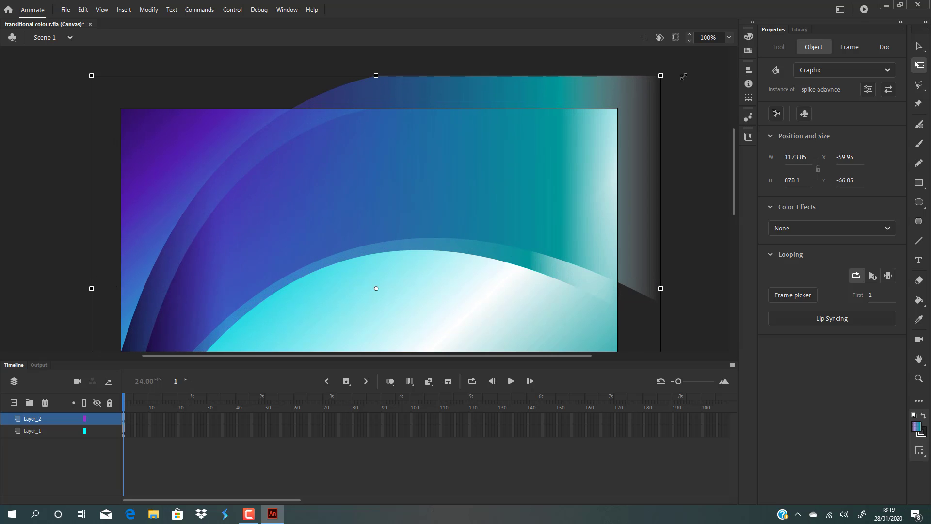
right_click(640, 112)
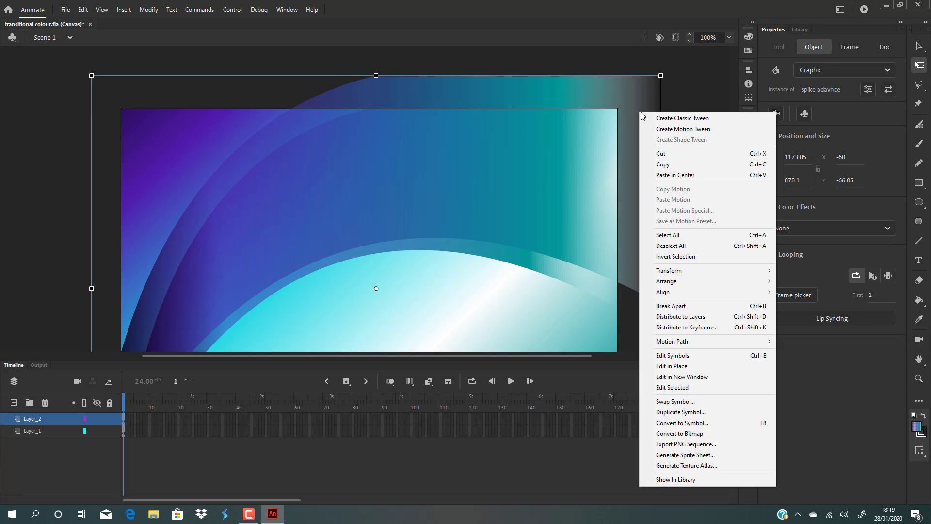
left_click(677, 88)
scroll(689, 90, "down", 2)
scroll(682, 238, "up", 3)
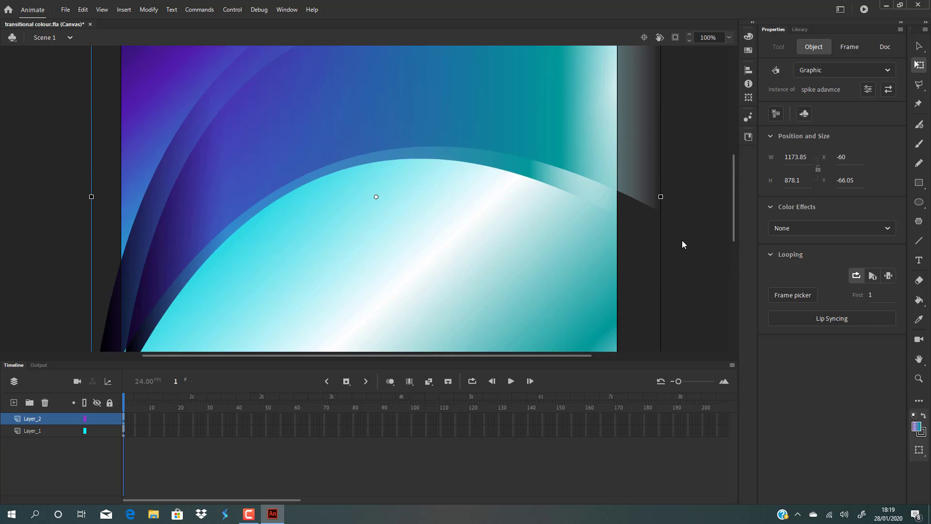
scroll(693, 237, "down", 5)
scroll(630, 213, "up", 5)
Duplicate the enlarged instance's symbol into a separate library symbol, accepting the suggested name.
right_click(648, 197)
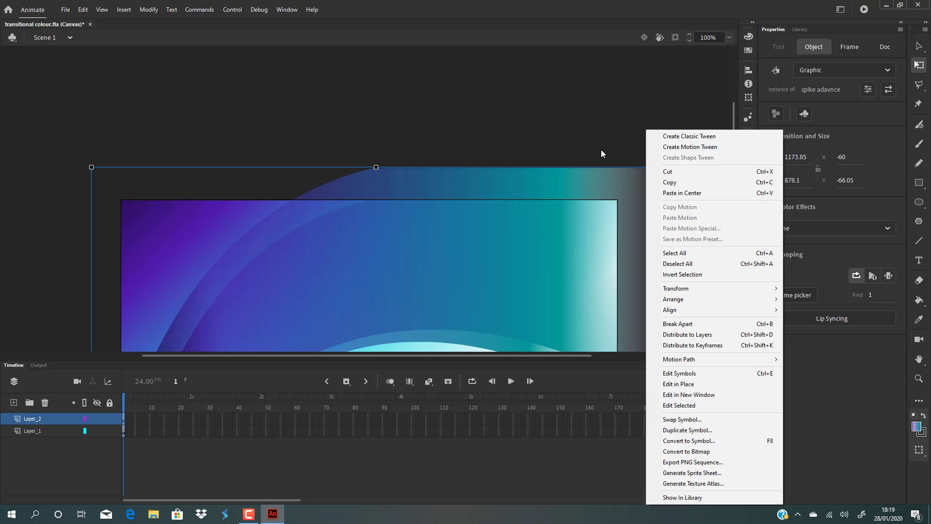
left_click(699, 430)
left_click(554, 251)
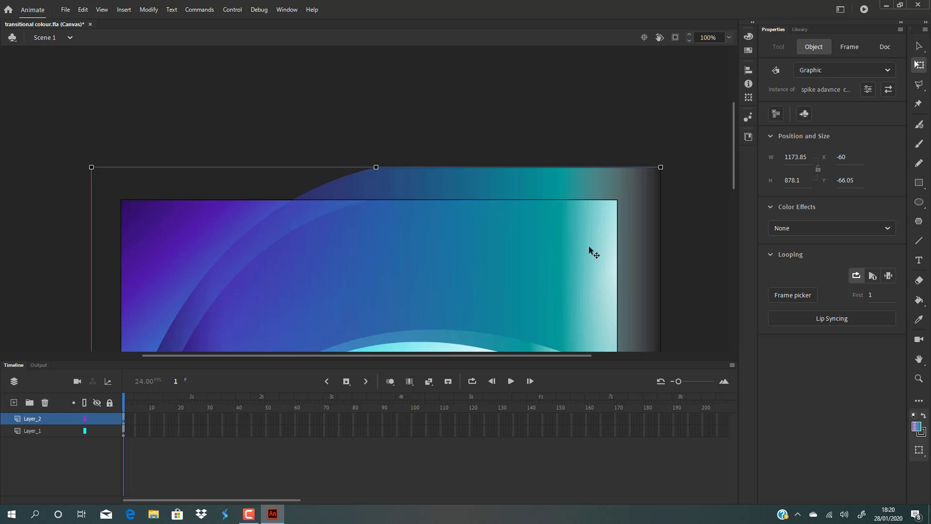
Open the duplicated enlarged spike symbol in place, reshape its upper edge and delete the part that extends above the stage.
double_click(656, 193)
left_click_drag(657, 168, 604, 202)
left_click_drag(657, 172, 618, 195)
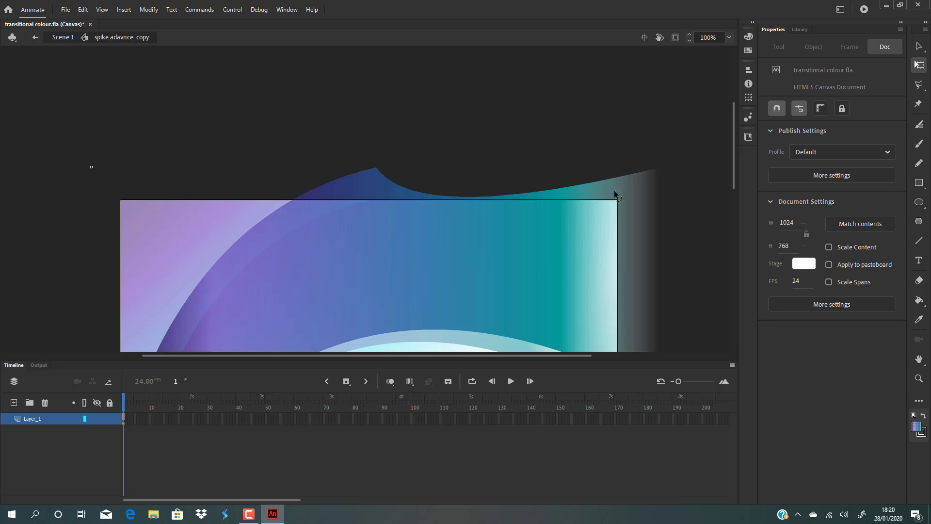
left_click_drag(246, 98, 691, 201)
key("Delete")
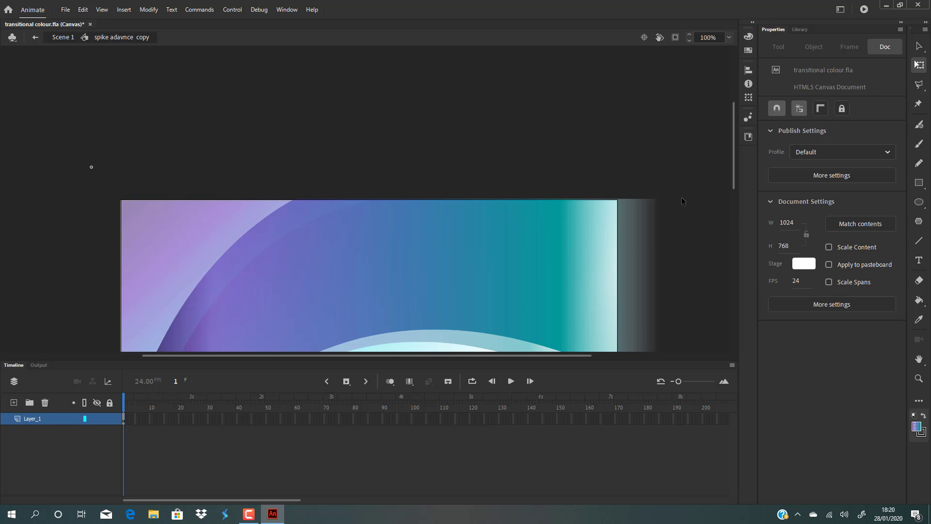
Delete the part of the enlarged spike shape that overhangs the stage's right edge and return to Scene 1.
scroll(684, 200, "down", 3)
left_click_drag(711, 79, 617, 344)
key("Delete")
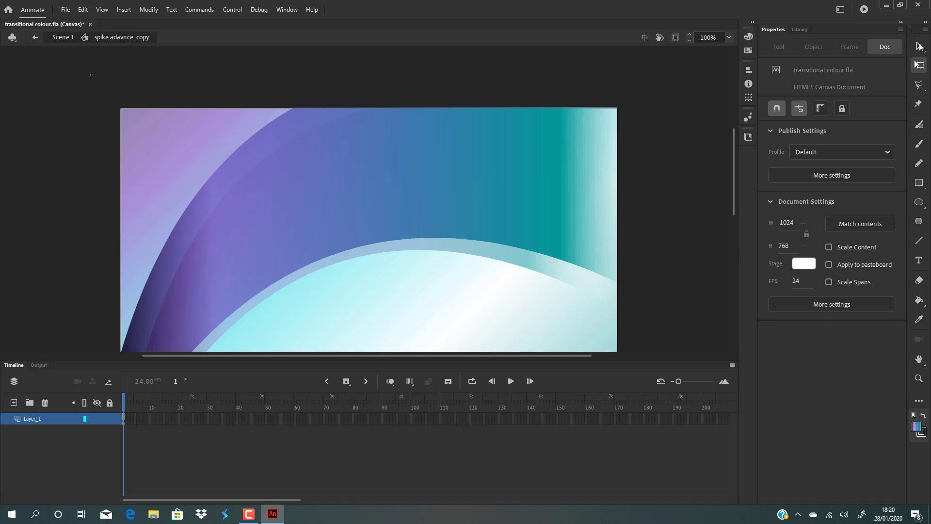
left_click(918, 46)
double_click(658, 146)
Reopen the enlarged spike symbol, delete the tip that overhangs the stage's left edge and return to Scene 1.
scroll(667, 162, "down", 3)
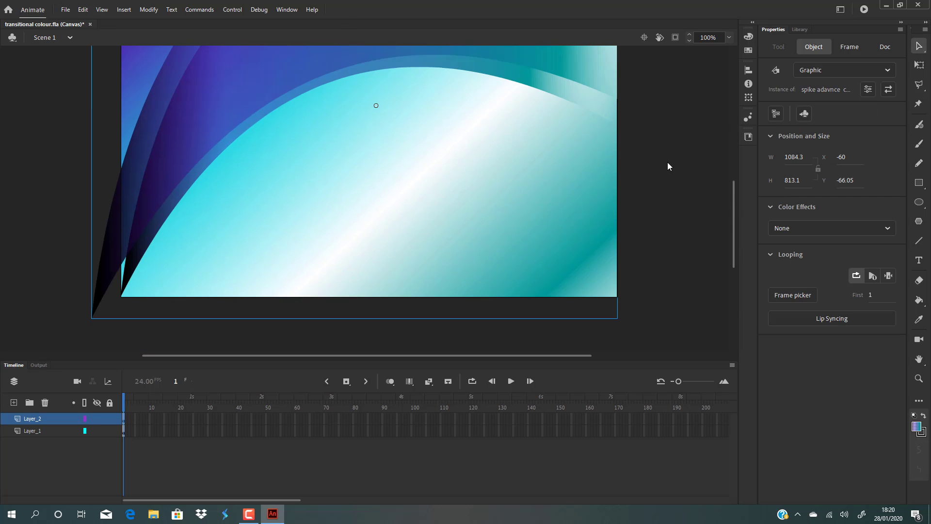
double_click(152, 127)
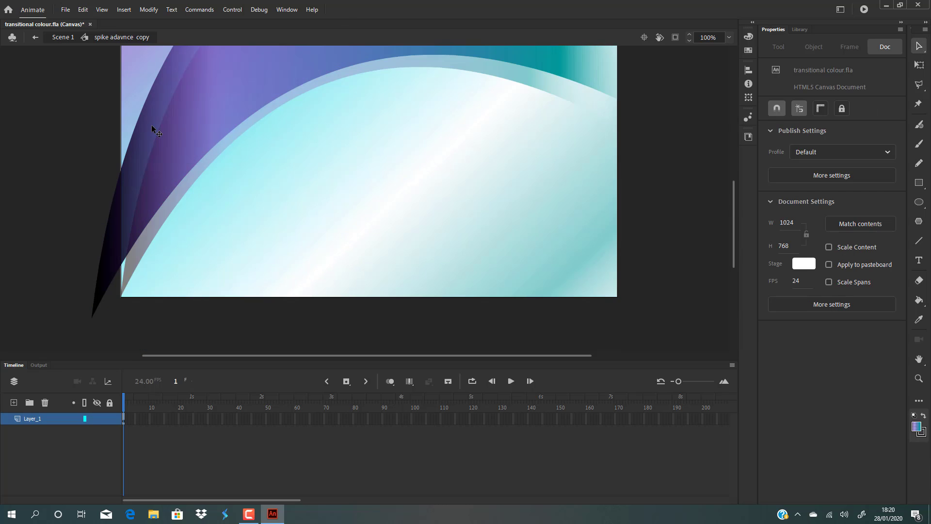
left_click_drag(56, 153, 120, 325)
key("Delete")
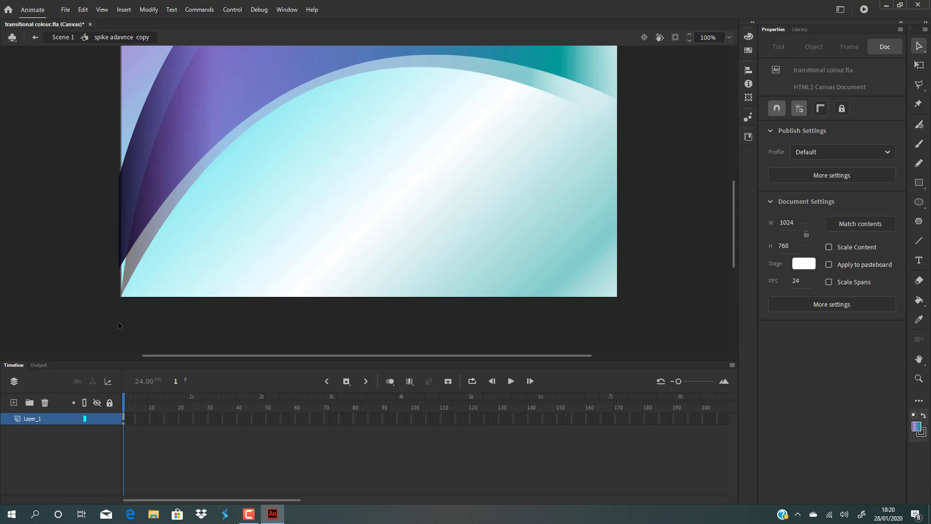
double_click(659, 126)
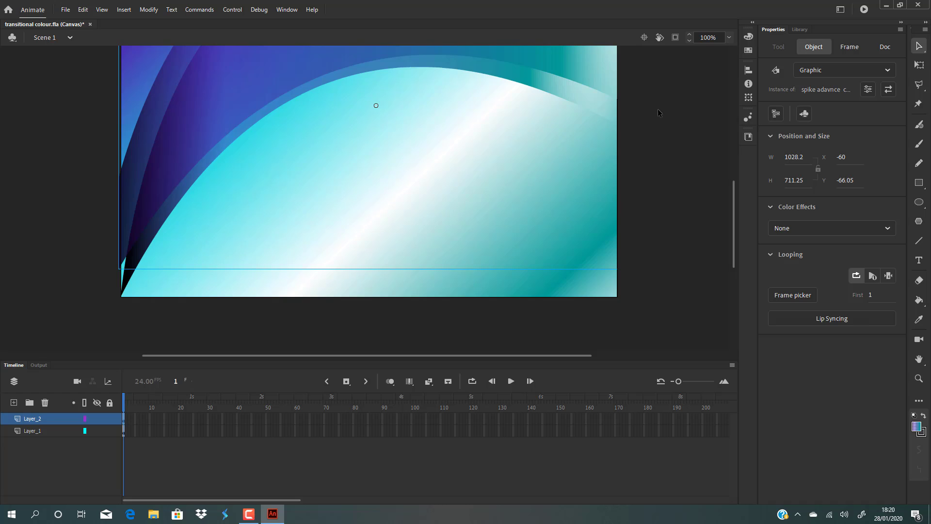
Copy the original spike instance, shrink the copy to about 428 x 320 px and place it in the stage's upper-right corner at X 596.6, Y 0.
scroll(659, 114, "up", 3)
scroll(667, 120, "down", 2)
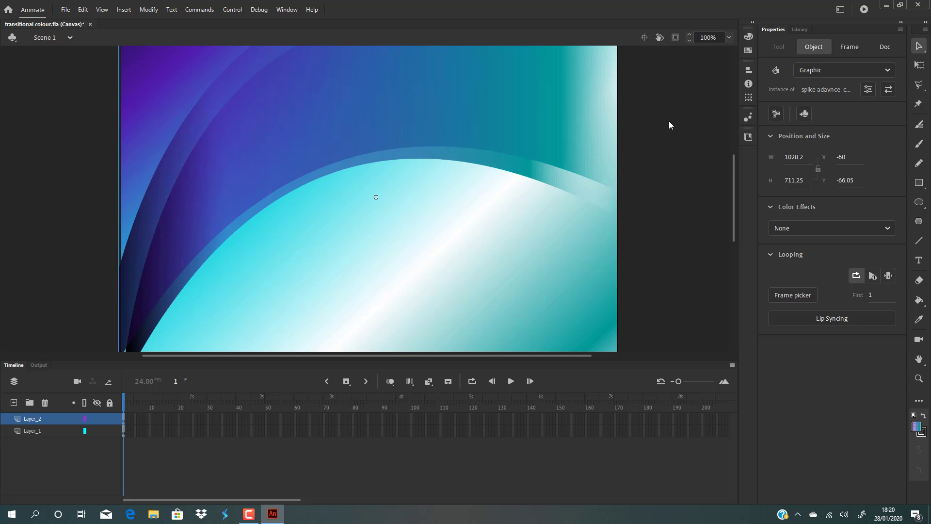
scroll(662, 201, "up", 3)
scroll(667, 204, "down", 3)
key("c")
key("q")
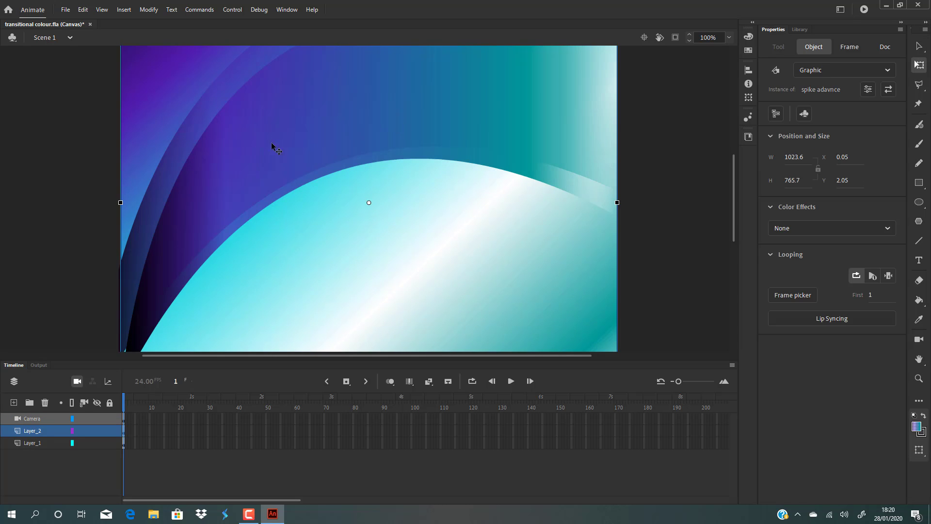
scroll(272, 146, "up", 3)
left_click_drag(121, 109, 285, 211)
left_click_drag(435, 262, 584, 158)
Duplicate the shrunken instance's symbol as "spike adavnce copy 2", accepting the suggested name.
right_click(527, 146)
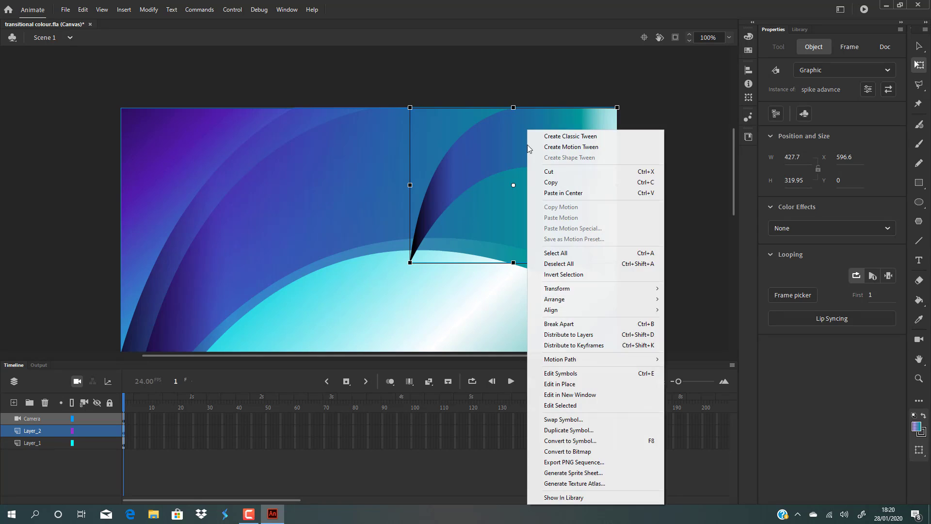
left_click(568, 430)
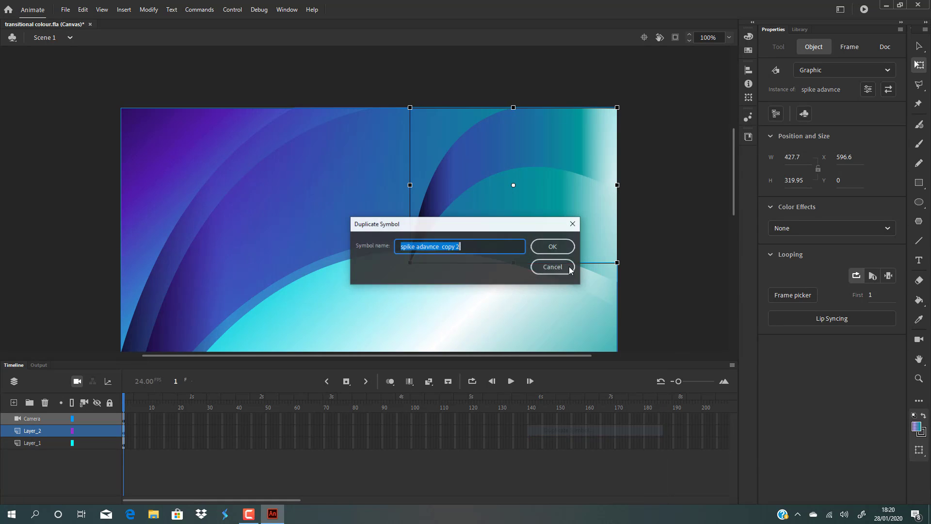
left_click(553, 242)
Stretch the small spike's tip to the stage's left edge, bend both its edges downward into a sweeping curve and return to Scene 1.
double_click(493, 151)
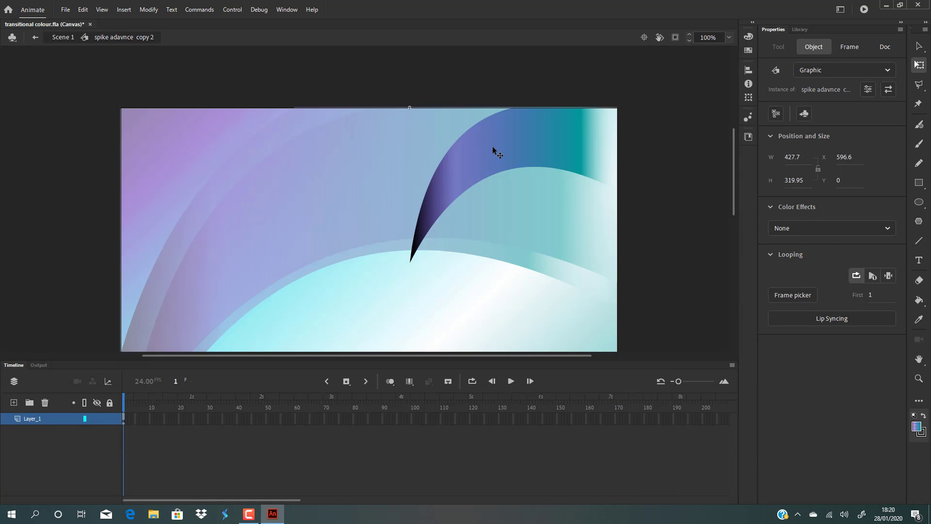
left_click_drag(410, 263, 121, 272)
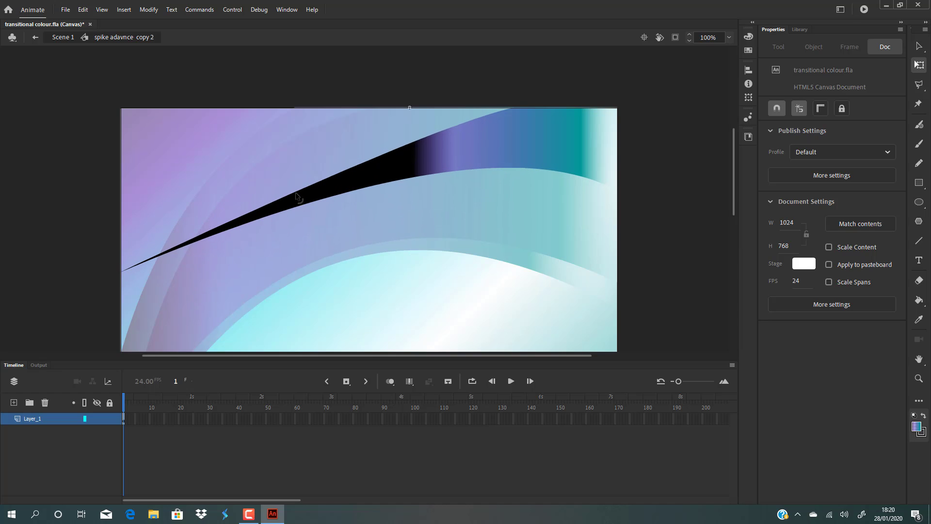
left_click_drag(297, 195, 222, 200)
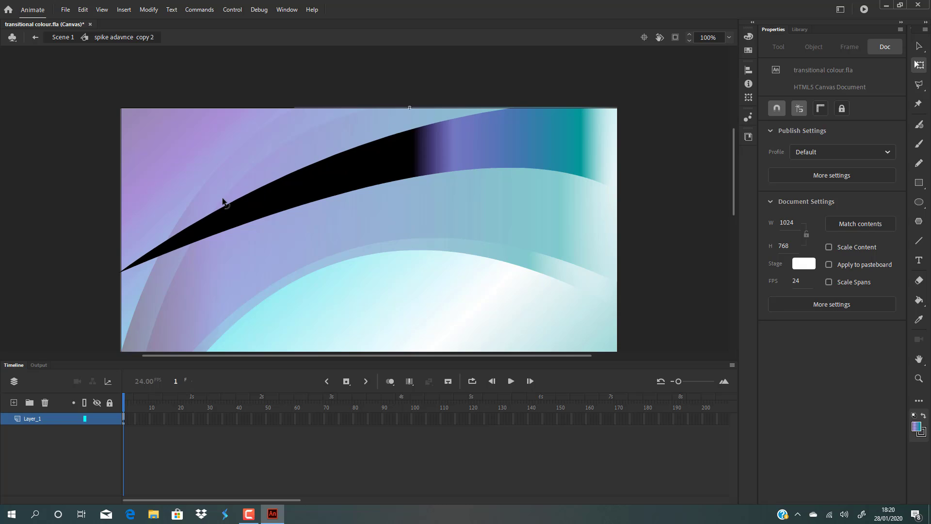
left_click_drag(374, 189, 405, 311)
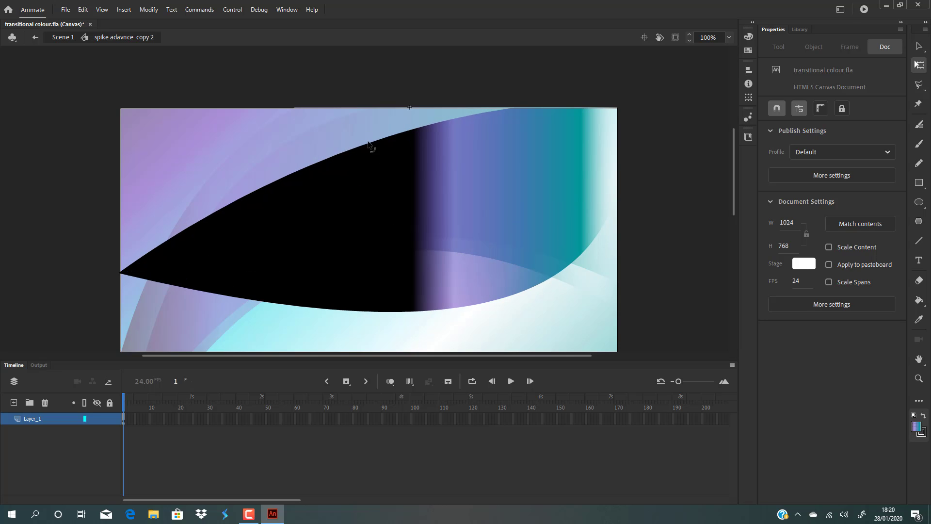
left_click_drag(370, 149, 438, 269)
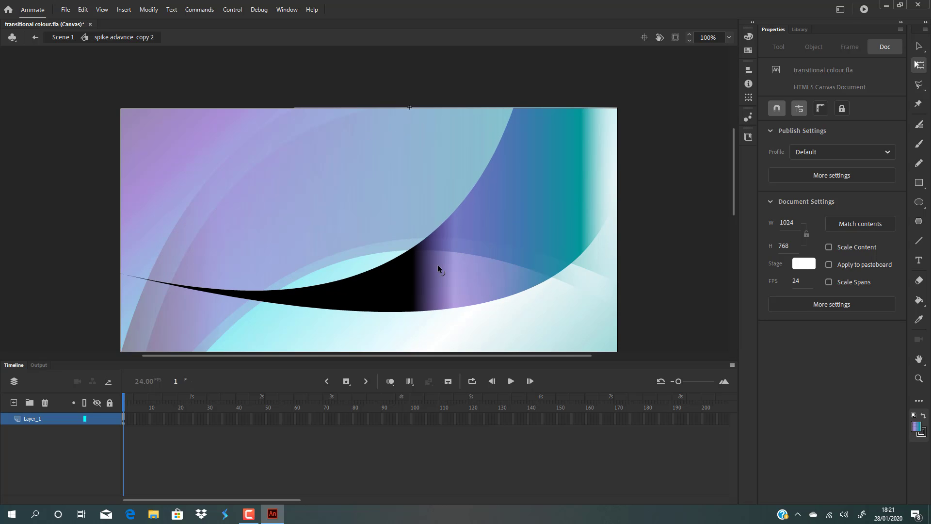
double_click(671, 136)
Place a copy of the sweeping curve instance at X 430.6, Y 0 and duplicate its symbol as "spike adavnce copy 3".
scroll(680, 147, "down", 3)
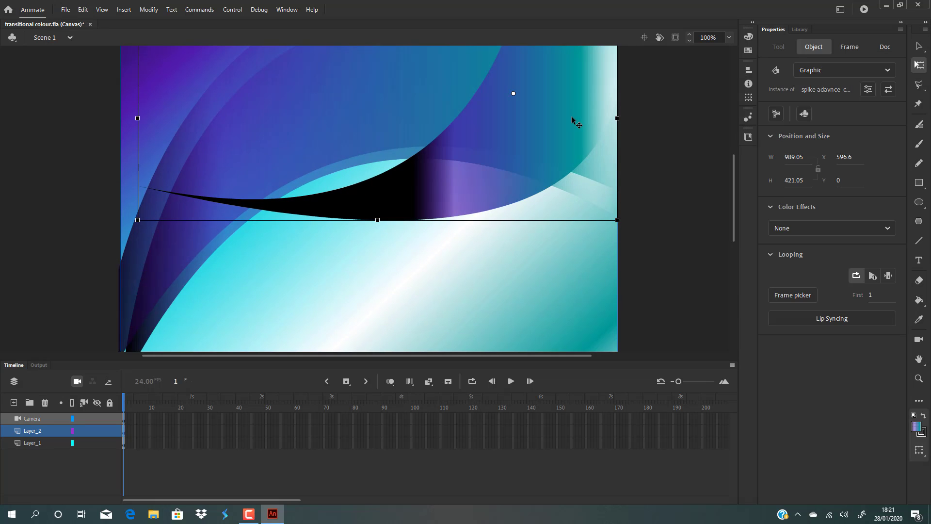
left_click_drag(571, 117, 482, 138)
scroll(482, 118, "up", 3)
right_click(482, 139)
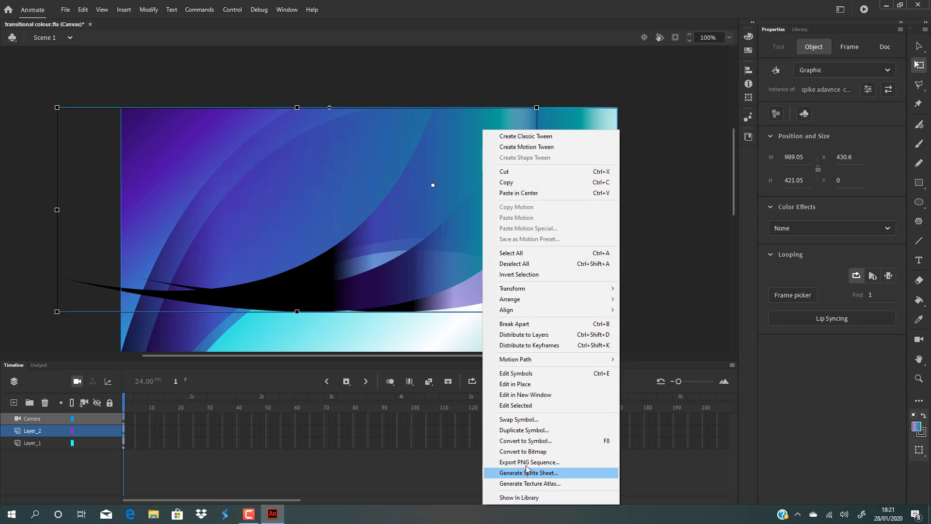
left_click(533, 430)
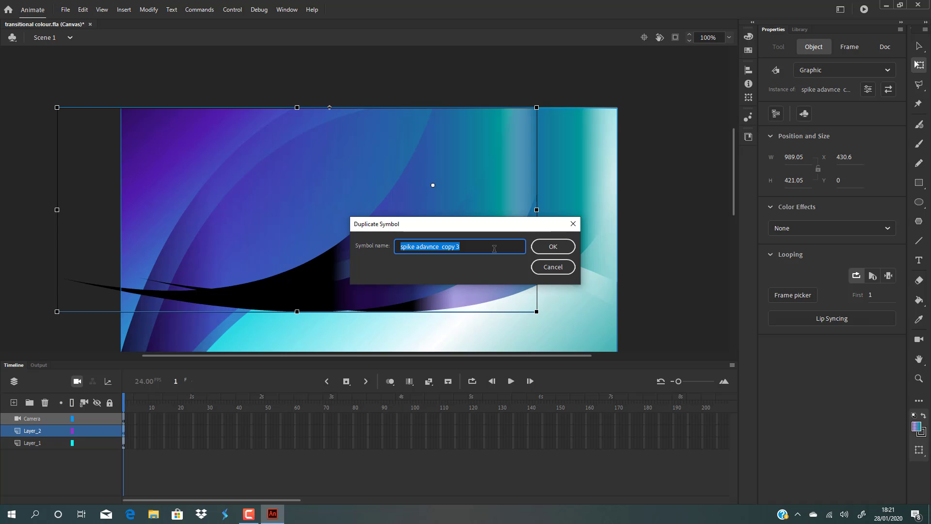
left_click(538, 249)
Inside the new curve symbol, delete the tip that overhangs the stage's left edge and return to Scene 1.
double_click(459, 151)
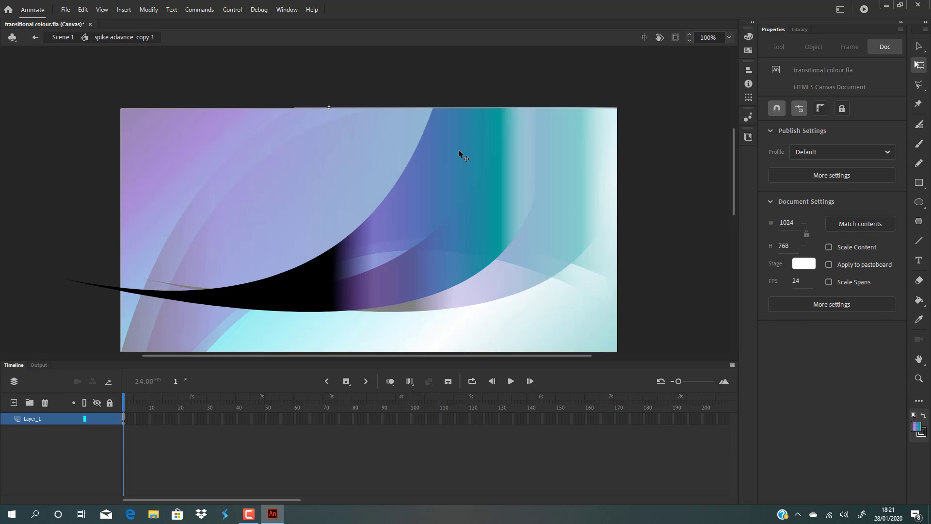
left_click_drag(115, 244, 121, 328)
key("Delete")
double_click(688, 111)
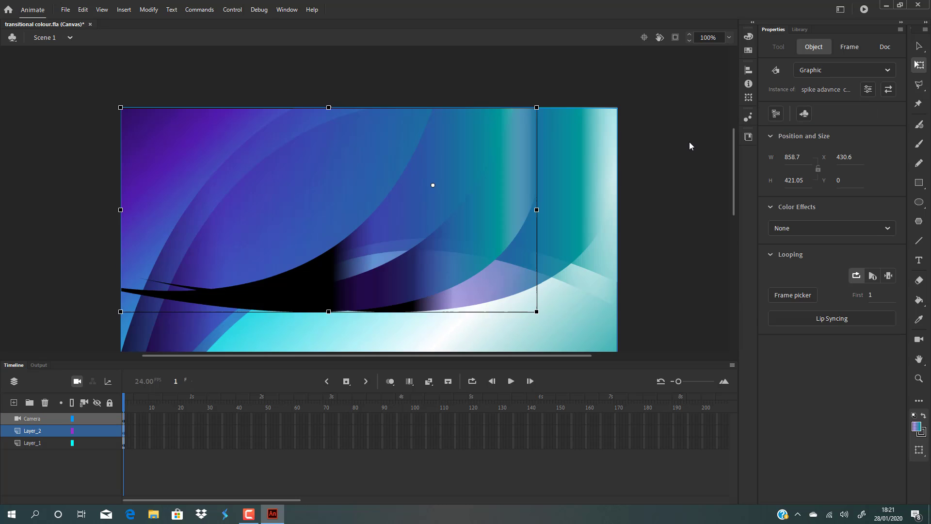
scroll(691, 146, "down", 3)
scroll(686, 140, "up", 2)
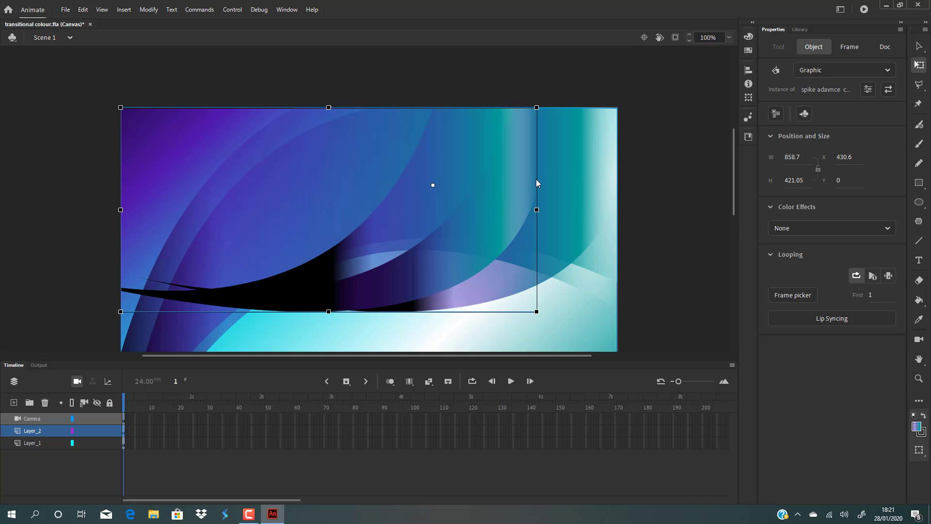
left_click(650, 172)
scroll(652, 179, "down", 7)
scroll(653, 182, "up", 4)
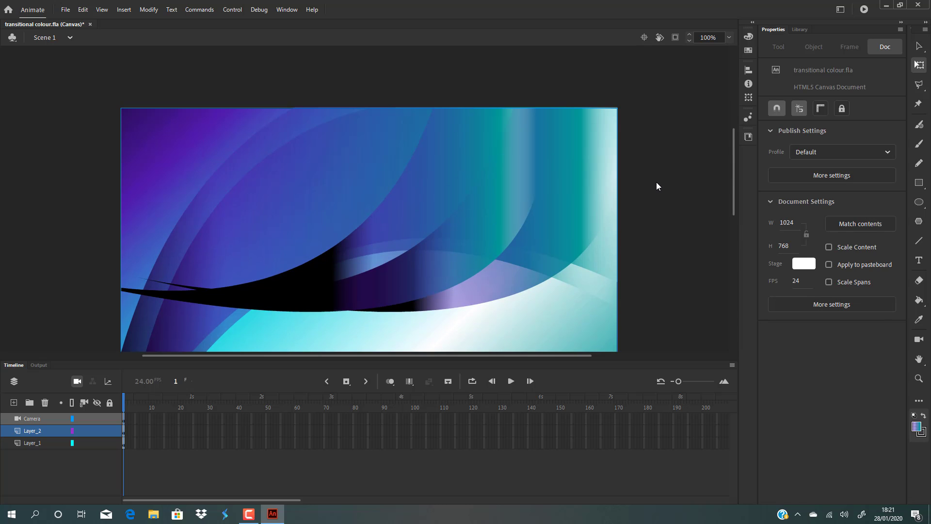
Widen the fill gradient of the "spike adavnce copy 3" shape, shift its centre to the left and return to Scene 1.
left_click(423, 182)
double_click(423, 182)
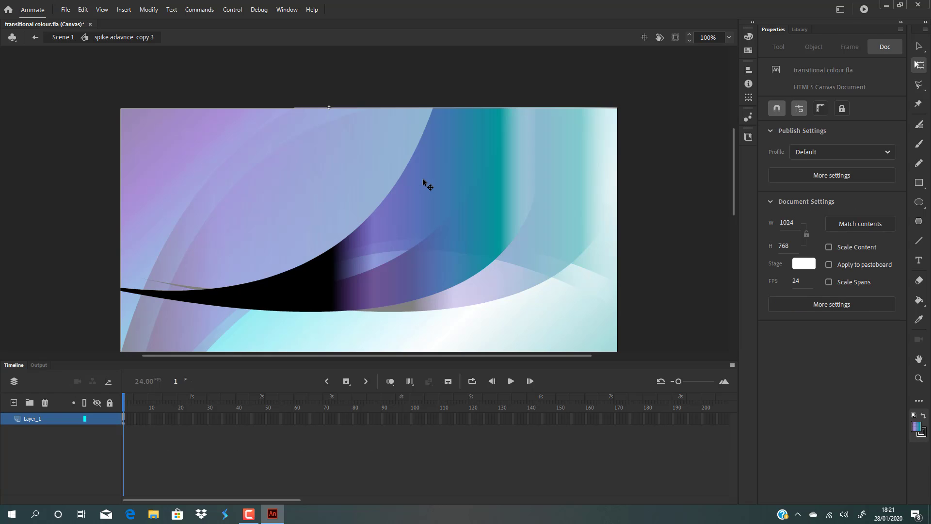
left_click(385, 260)
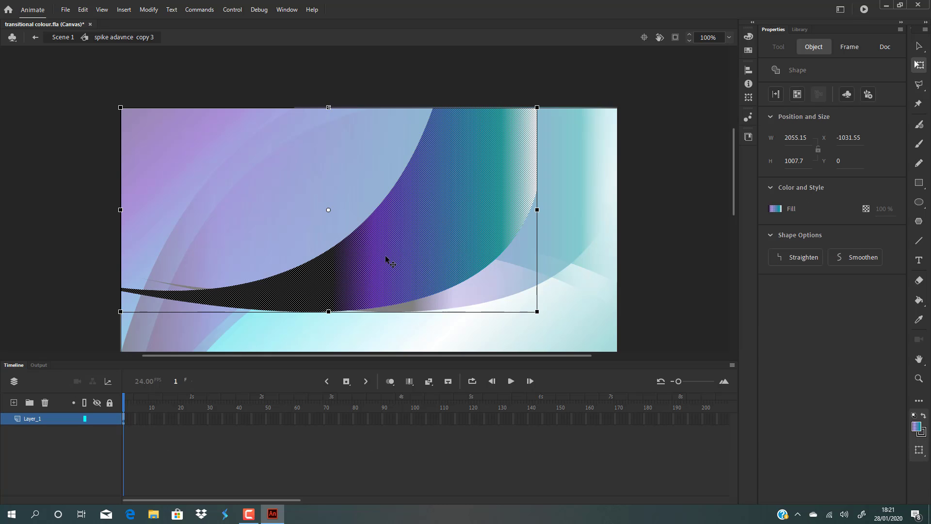
key("f")
left_click_drag(537, 210, 667, 210)
left_click_drag(432, 209, 244, 210)
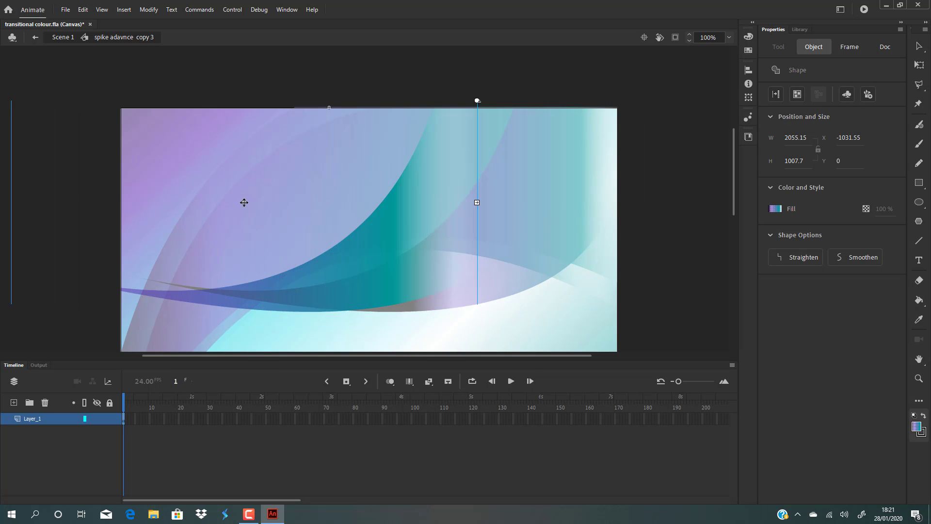
left_click(918, 47)
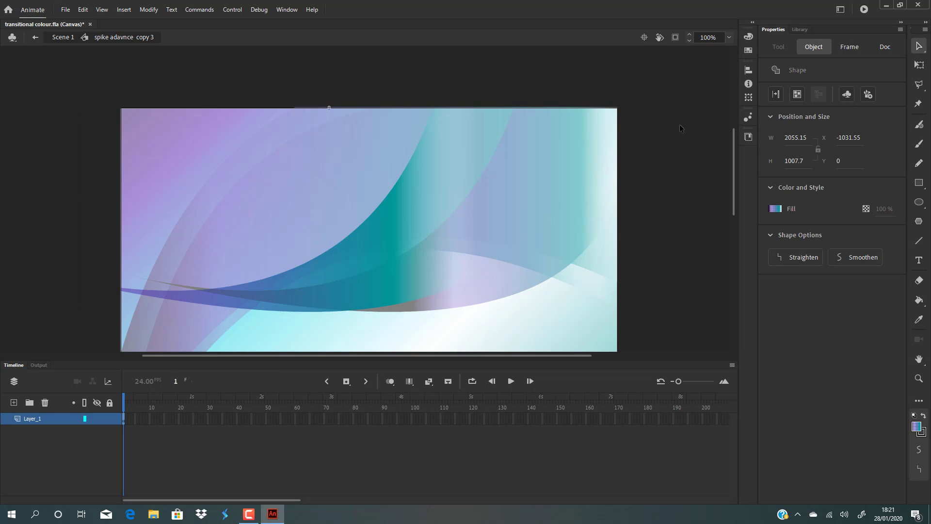
double_click(647, 118)
left_click(669, 116)
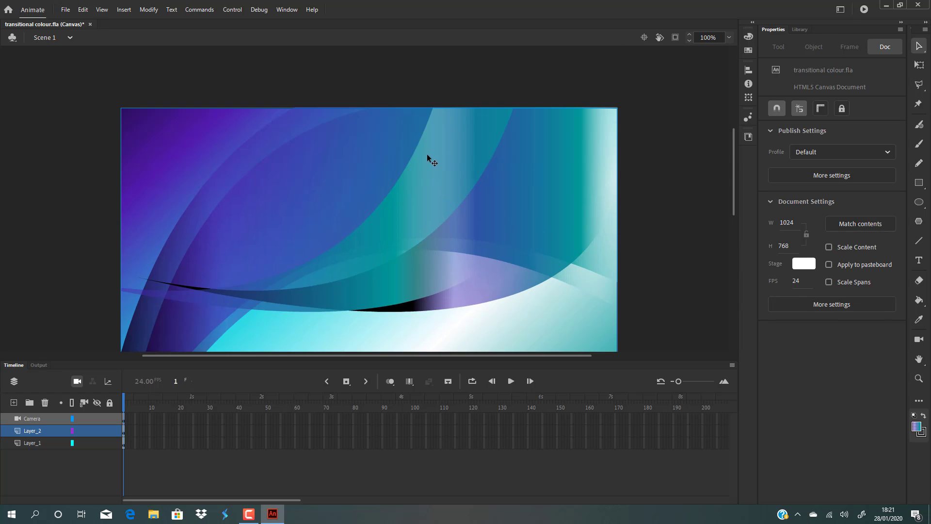
scroll(428, 157, "down", 4)
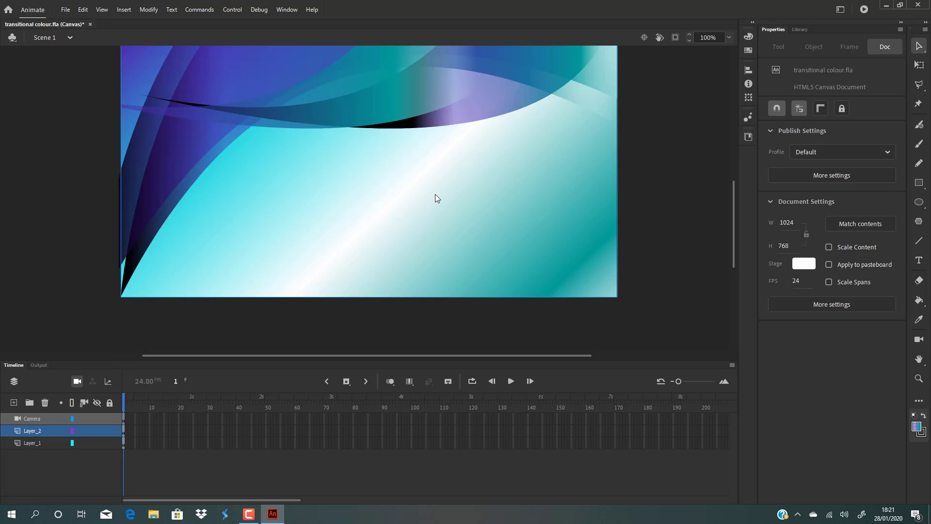
scroll(436, 197, "up", 4)
left_click(449, 175)
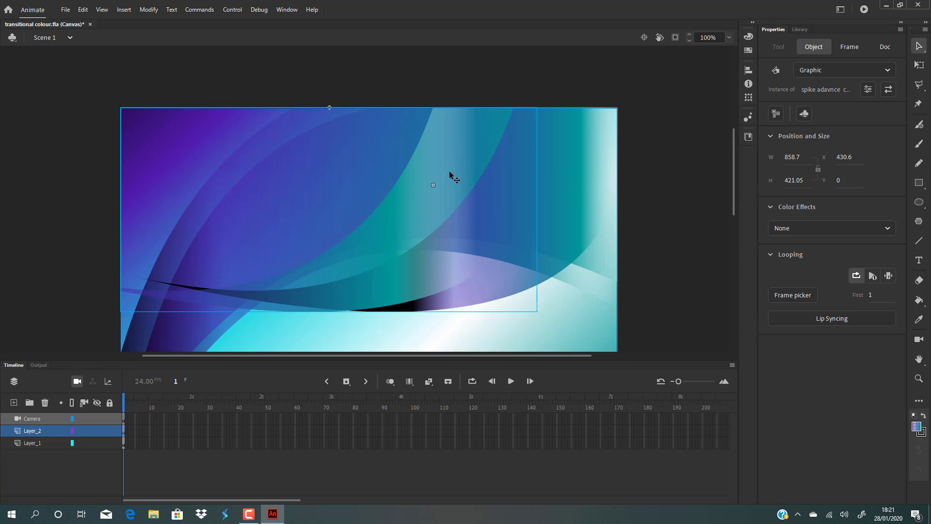
key("c")
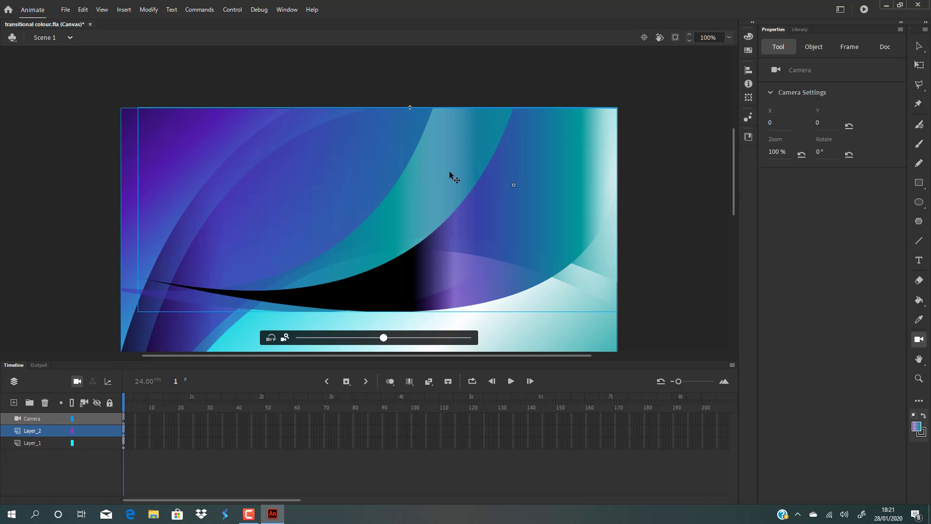
left_click_drag(505, 205, 494, 260)
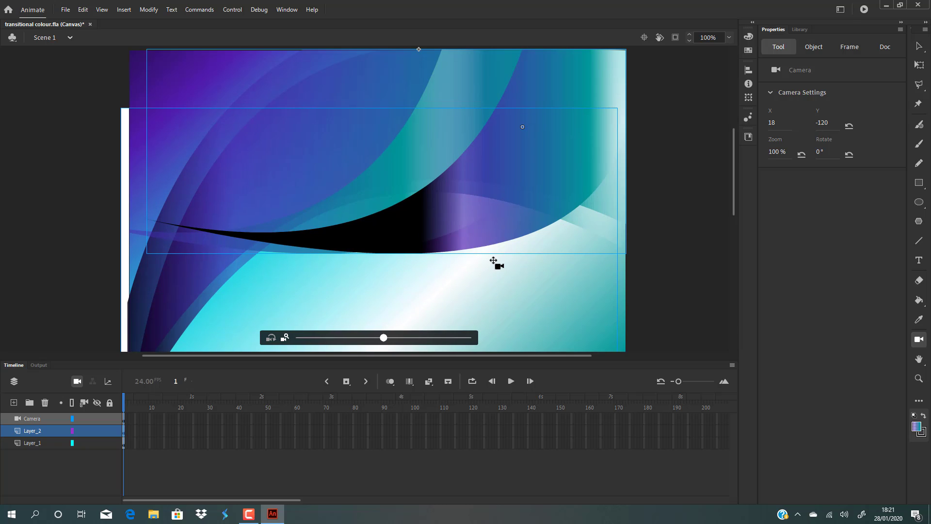
key("ctrl+z")
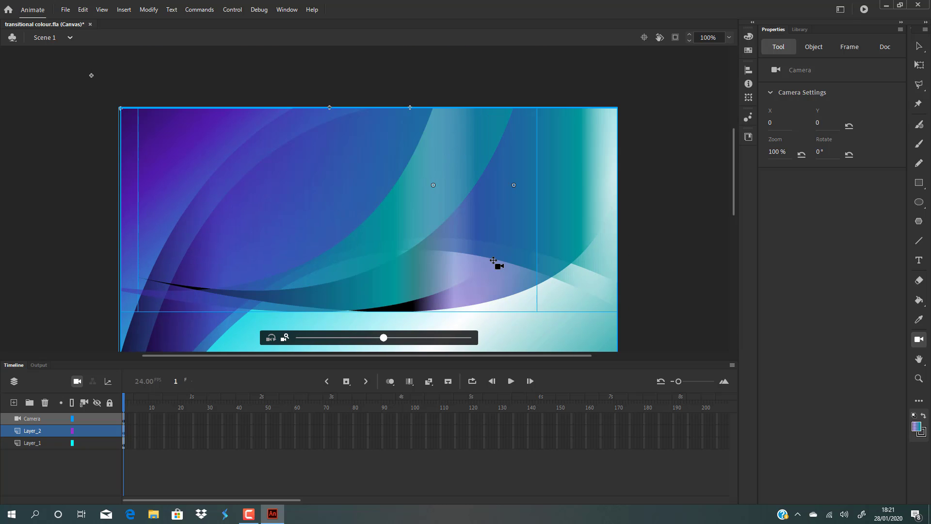
double_click(493, 260)
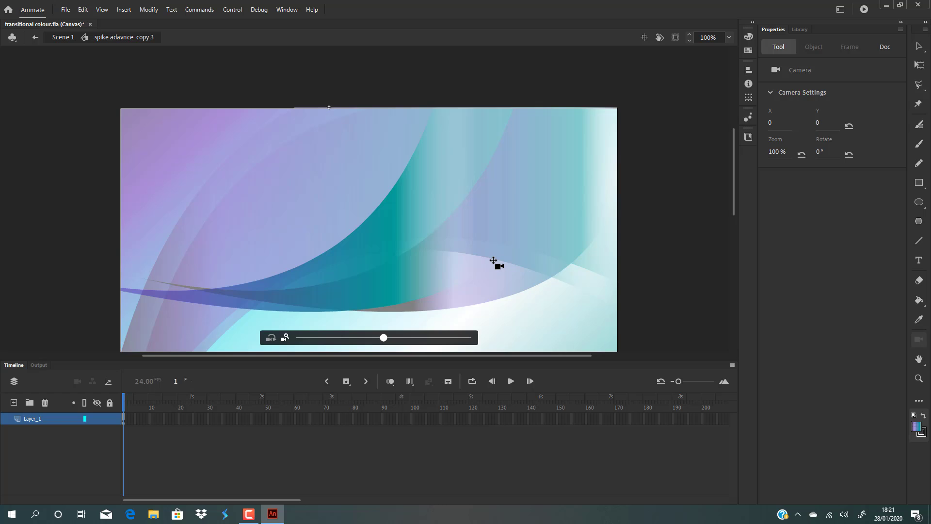
left_click(920, 46)
double_click(688, 137)
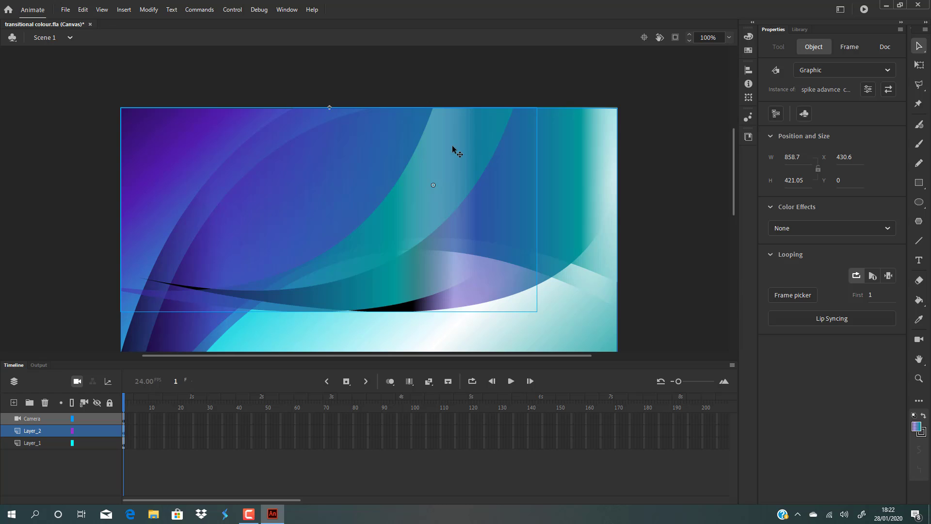
Move the sweeping curve instance to X 498.6, Y -1.05 and place a copy of it at X 418.6, Y 160.95.
left_click_drag(456, 150, 348, 141)
left_click_drag(452, 135, 491, 149)
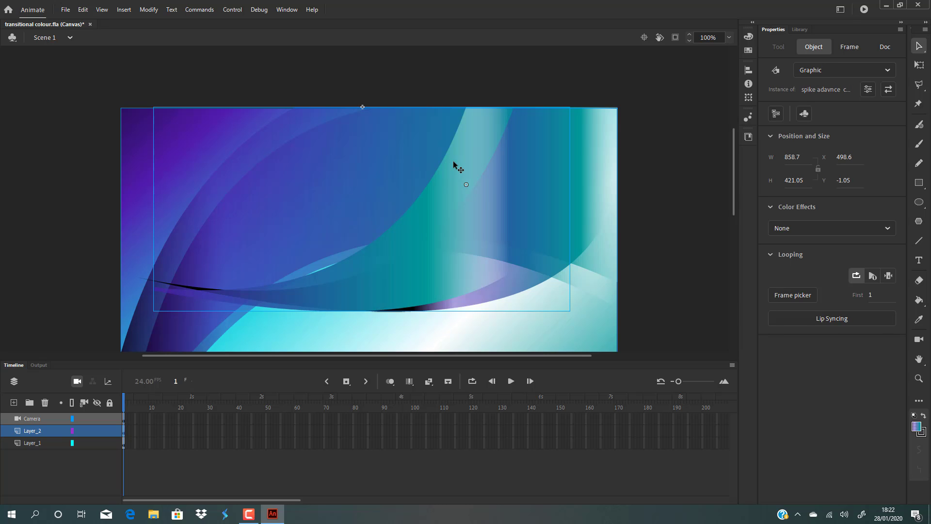
left_click_drag(484, 147, 457, 245)
scroll(370, 158, "down", 3)
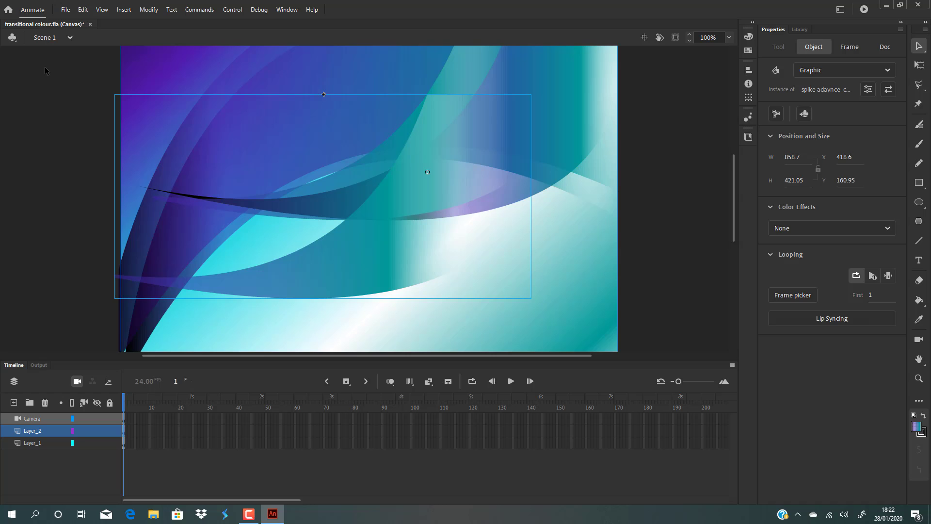
Flip the copied curve vertically and move it down so it ends near the stage's lower edge.
left_click(149, 9)
mouse_move(189, 130)
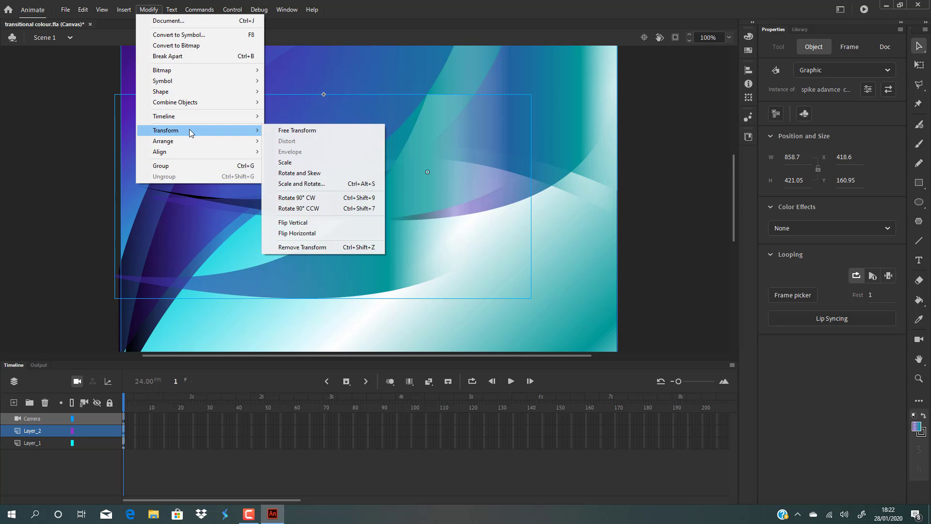
left_click(311, 223)
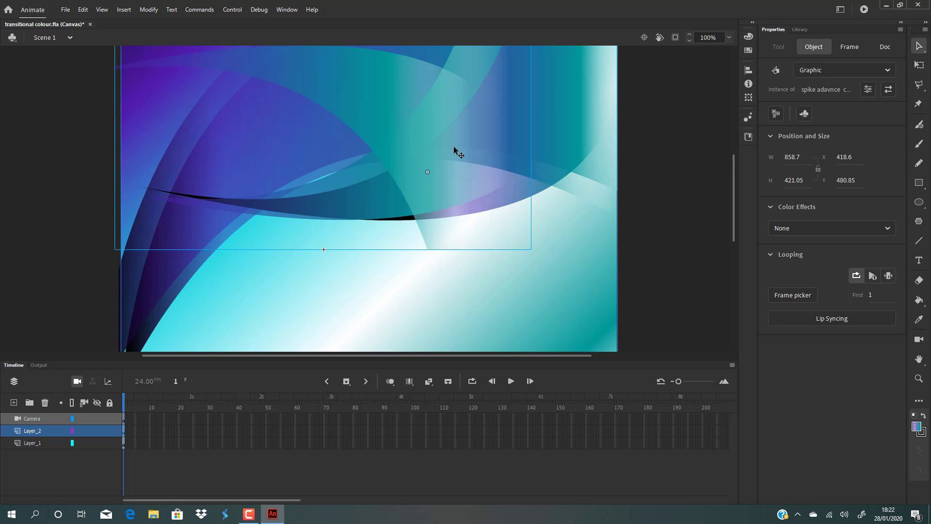
left_click_drag(457, 152, 481, 264)
left_click(668, 184)
scroll(667, 190, "up", 3)
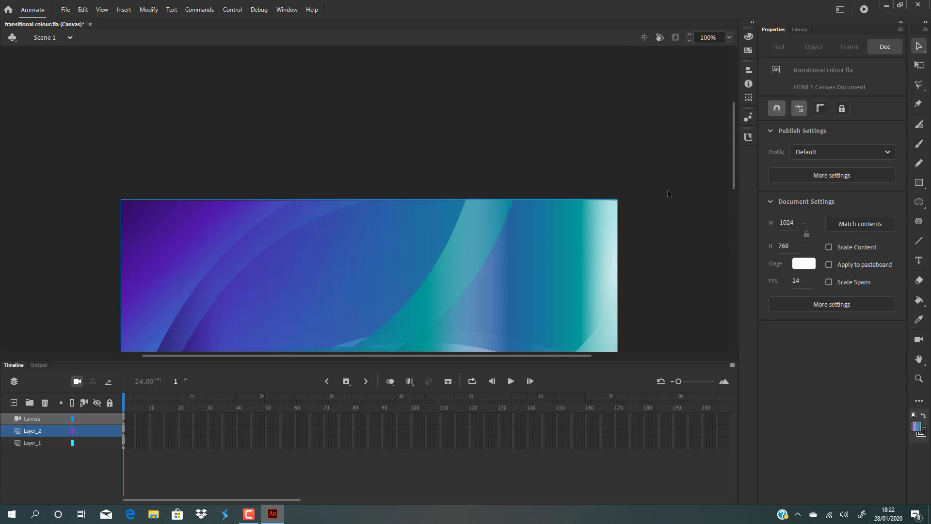
scroll(667, 191, "down", 5)
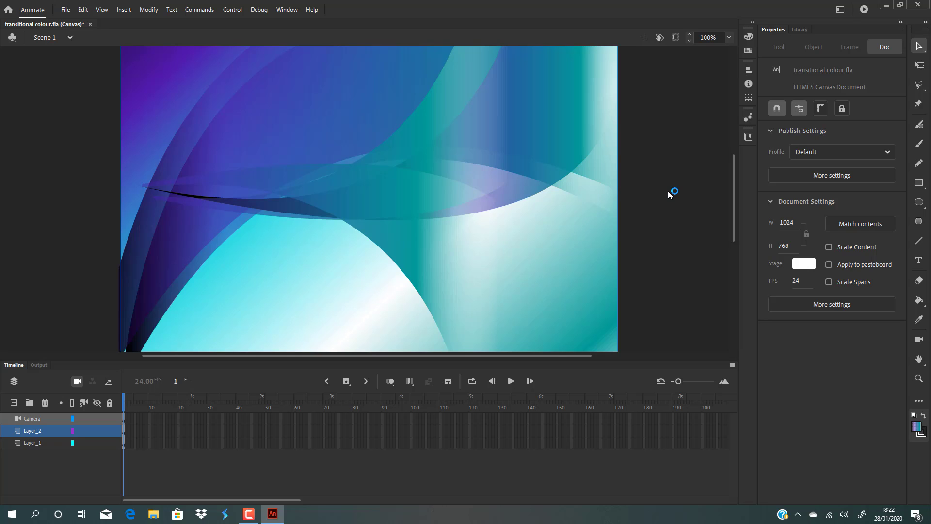
scroll(666, 191, "down", 3)
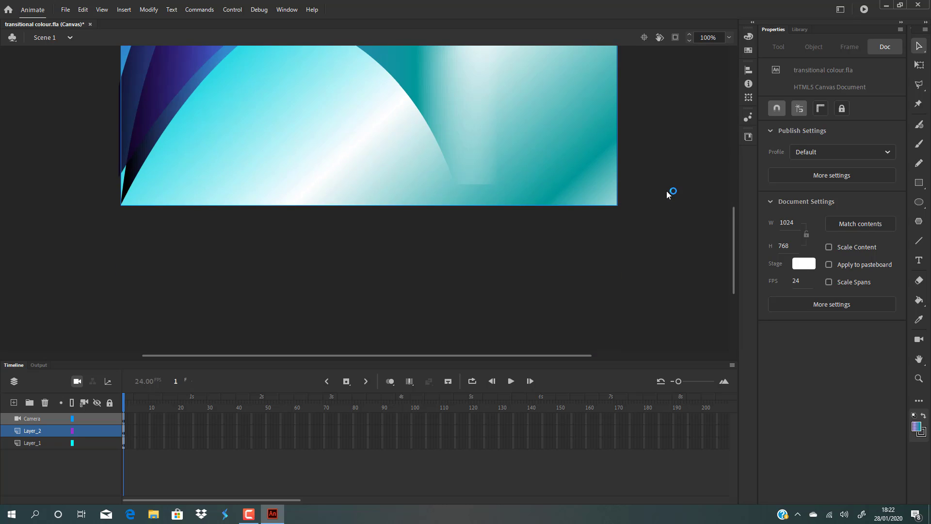
scroll(667, 192, "up", 6)
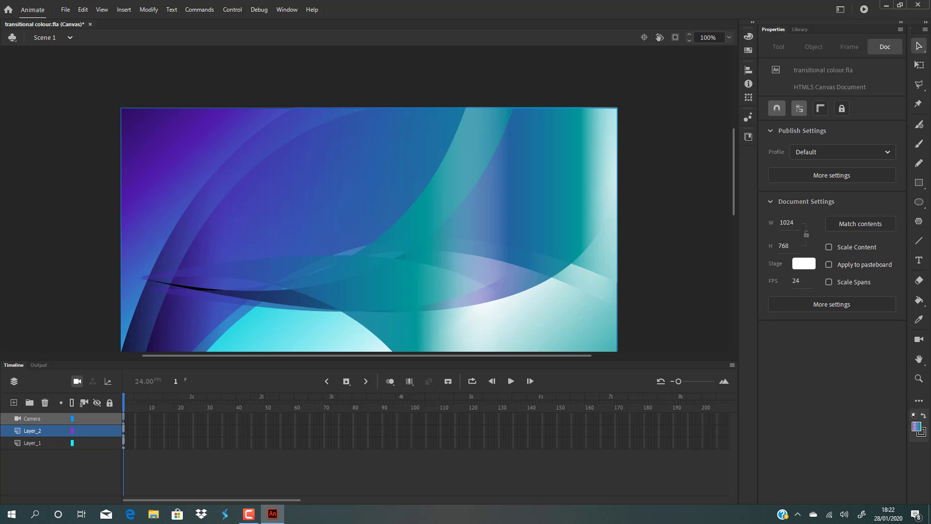
Add a new layer above Layer_2 and draw a full-width gradient rectangle on it across the middle of the stage.
left_click(918, 183)
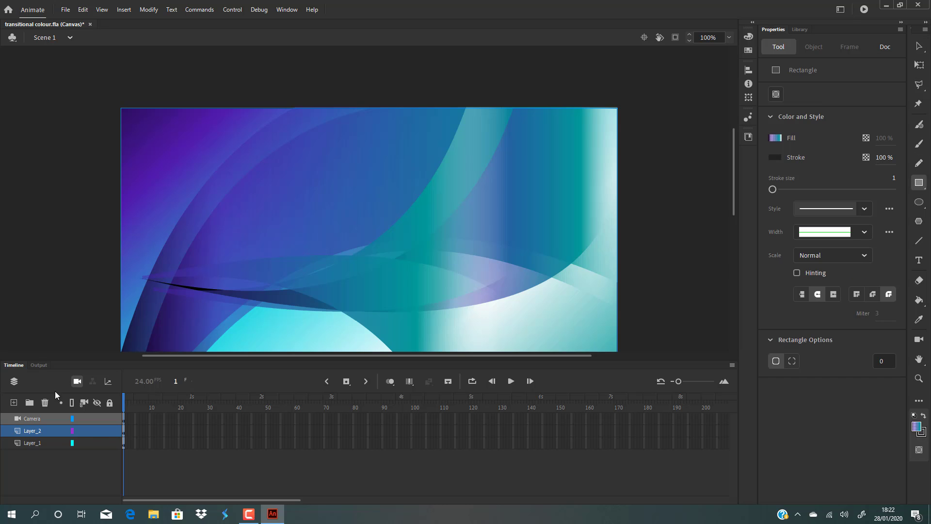
left_click(21, 430)
left_click(15, 403)
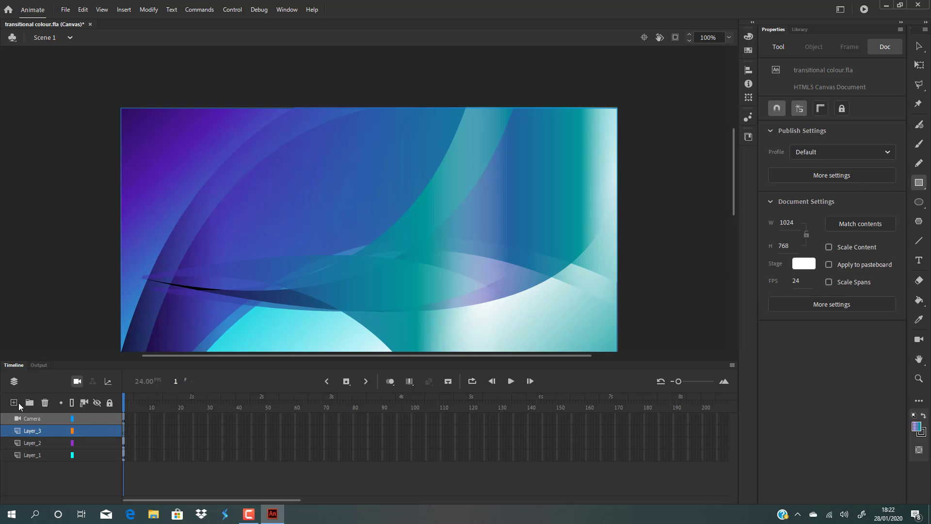
left_click(36, 432)
scroll(154, 102, "down", 4)
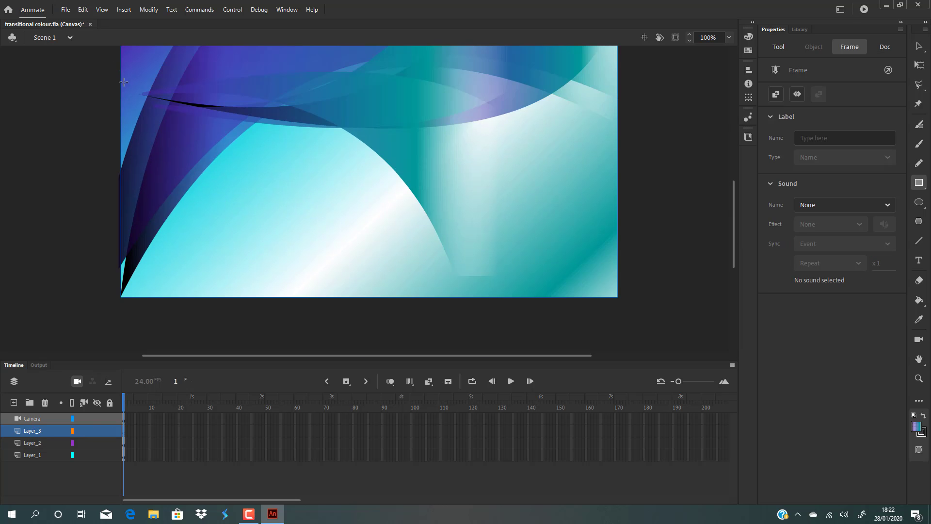
left_click_drag(122, 78, 617, 153)
Delete the stroke outline around the new gradient rectangle.
left_click(918, 46)
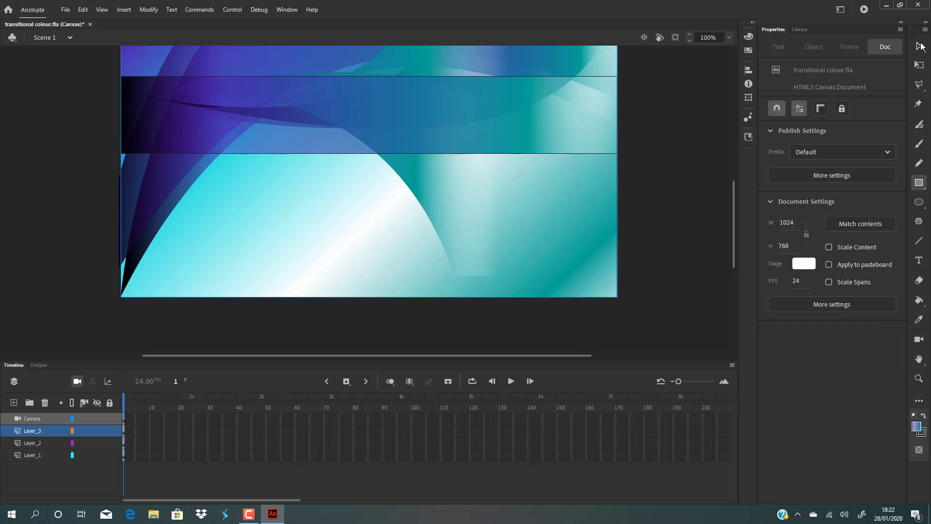
double_click(374, 154)
key("Delete")
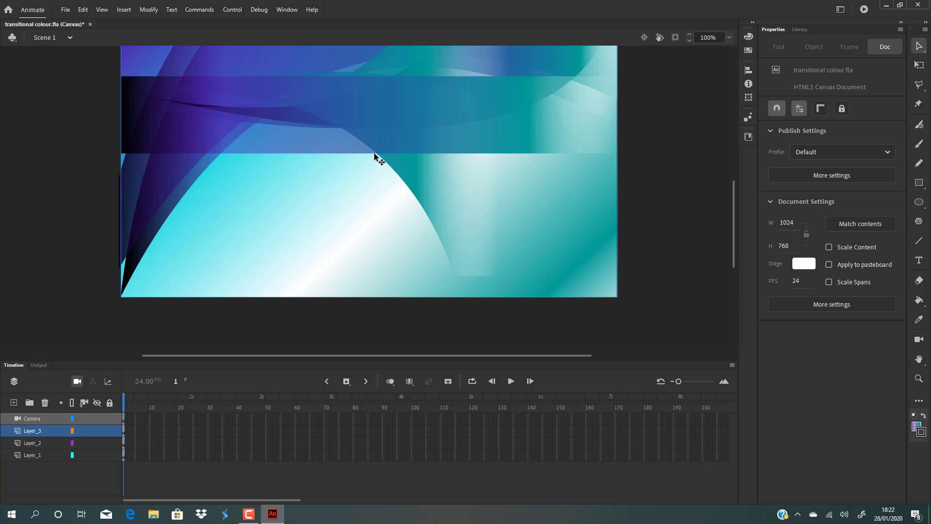
Pull corner points out of the rectangle's lower and upper edges to turn it into a zigzag band.
left_click_drag(377, 152, 373, 214)
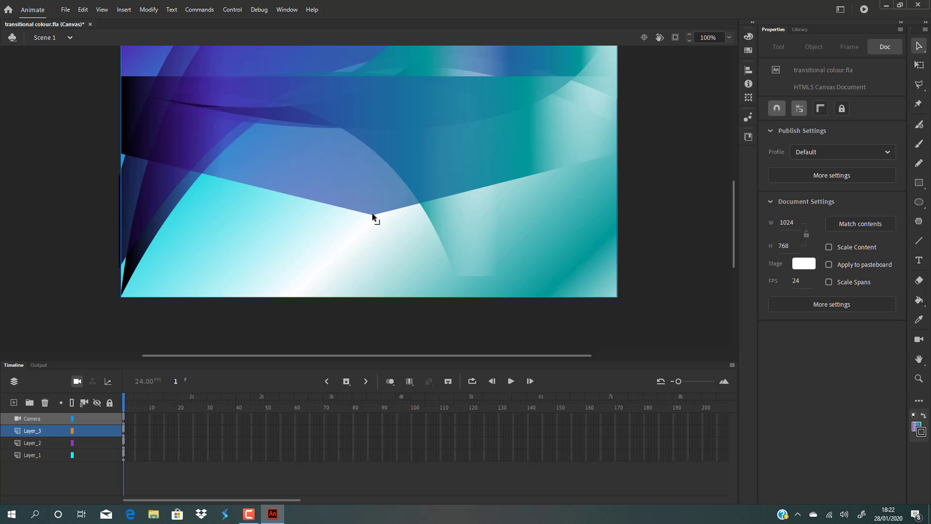
left_click_drag(260, 142, 260, 141)
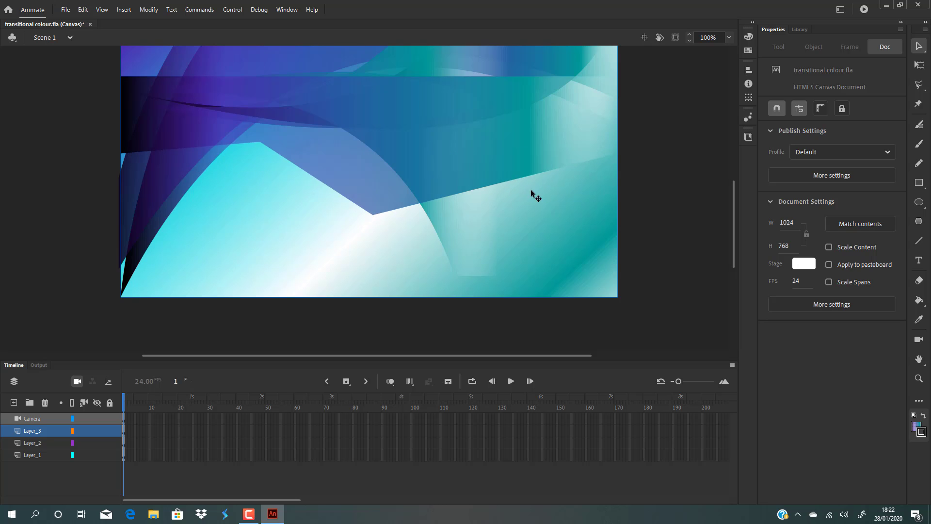
left_click(475, 186)
left_click(637, 200)
left_click_drag(484, 186, 466, 116)
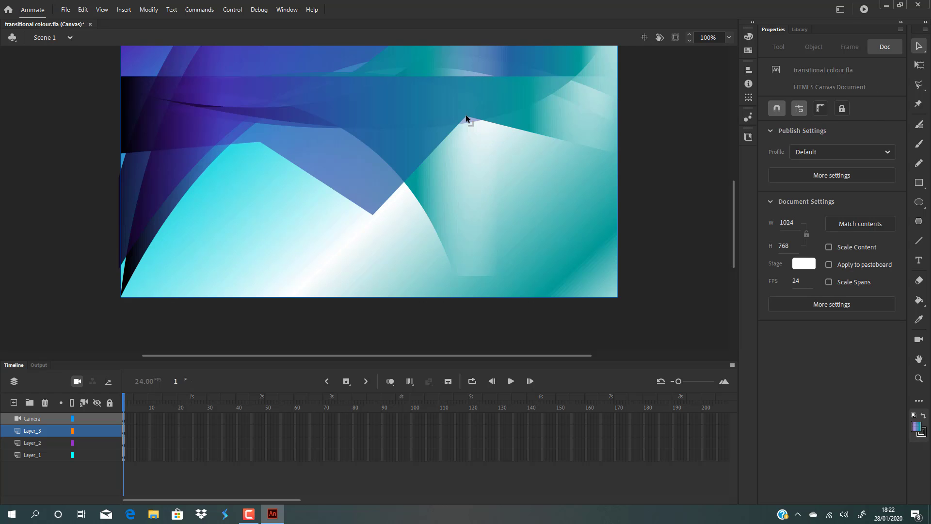
left_click_drag(387, 78, 367, 142)
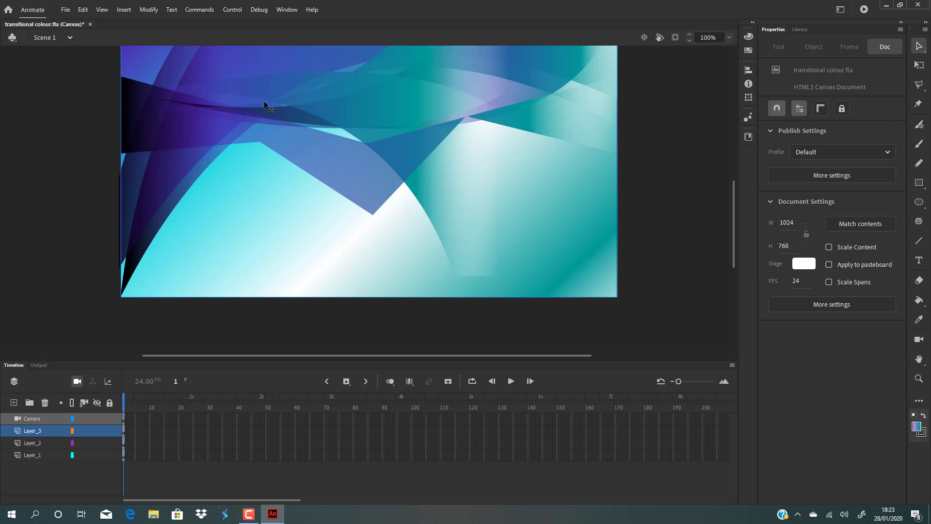
left_click_drag(223, 78, 226, 70)
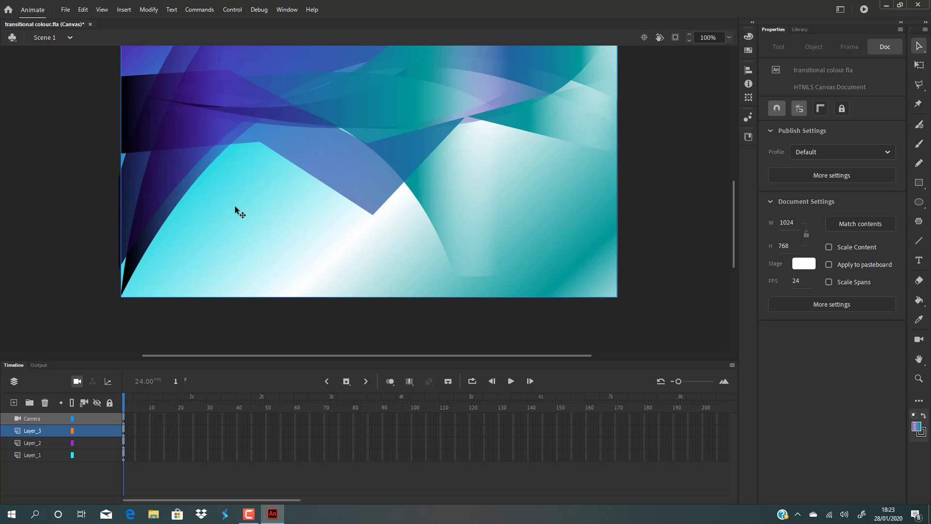
Bend the zigzag band's straight edges into wave curves, with a hump on the right and a deep dip in the middle.
scroll(238, 207, "up", 2)
scroll(240, 208, "down", 1)
left_click_drag(554, 184, 552, 148)
left_click_drag(581, 236, 586, 186)
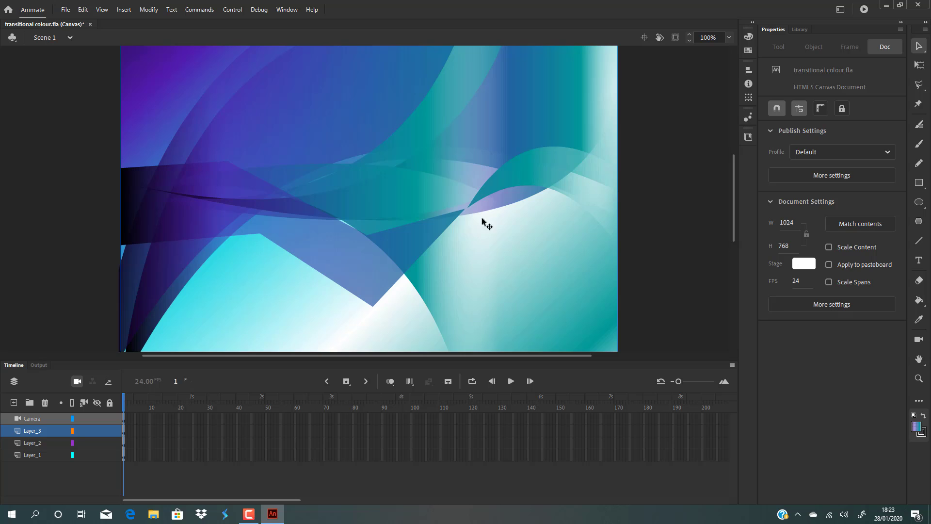
left_click_drag(420, 254, 473, 308)
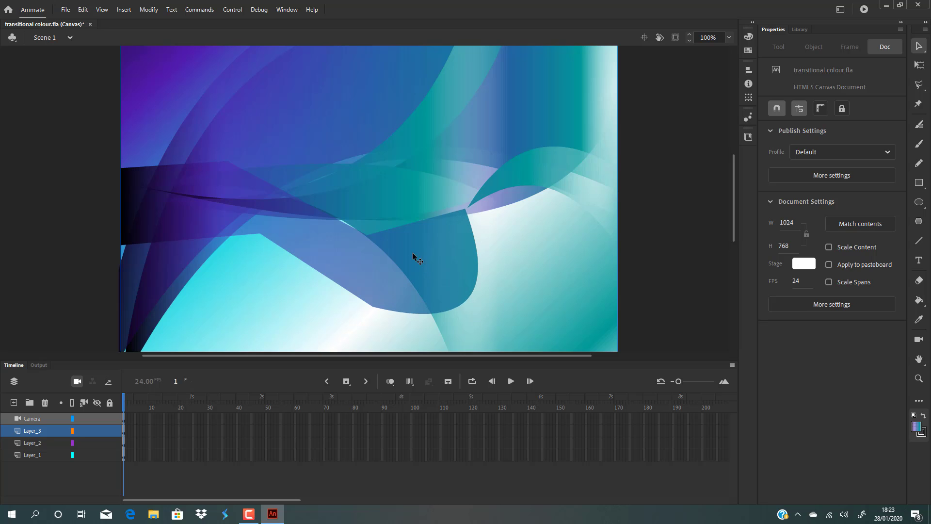
left_click_drag(391, 228, 421, 254)
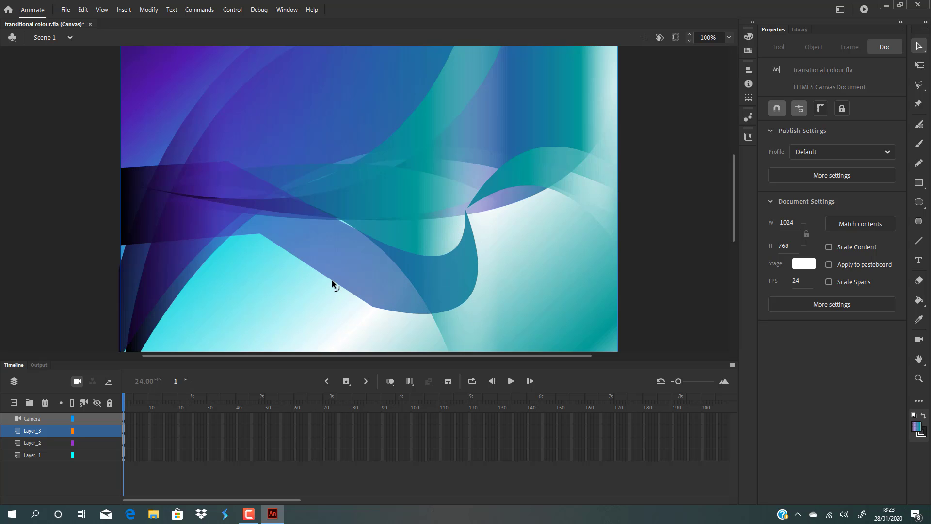
left_click_drag(332, 280, 343, 260)
left_click_drag(333, 216, 357, 173)
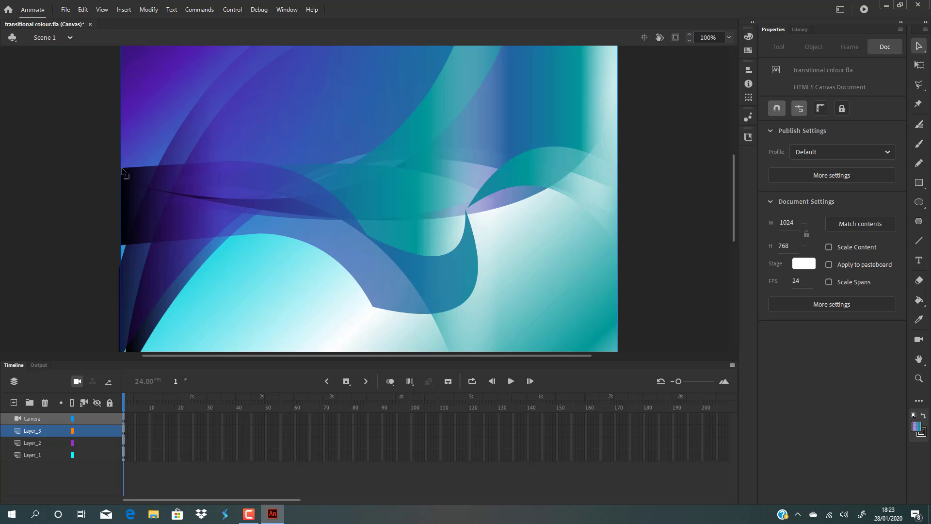
Collapse the wave's left end to a point at the stage edge and bend both its edges upward into an arch.
left_click_drag(123, 169, 124, 246)
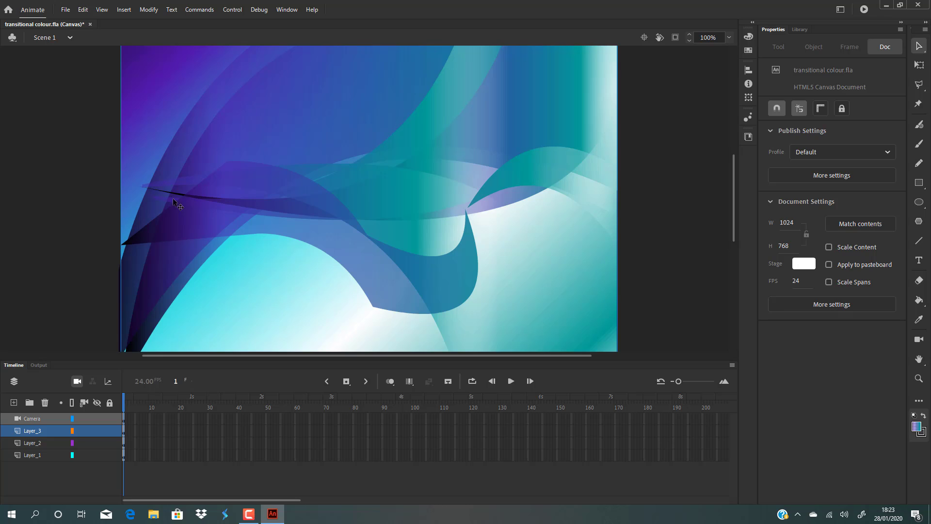
left_click_drag(178, 198, 154, 166)
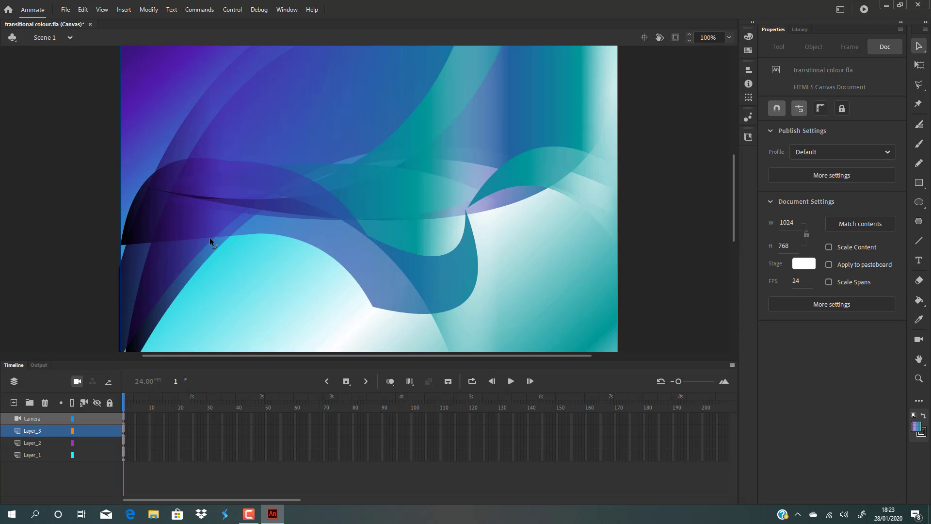
left_click_drag(210, 237, 235, 151)
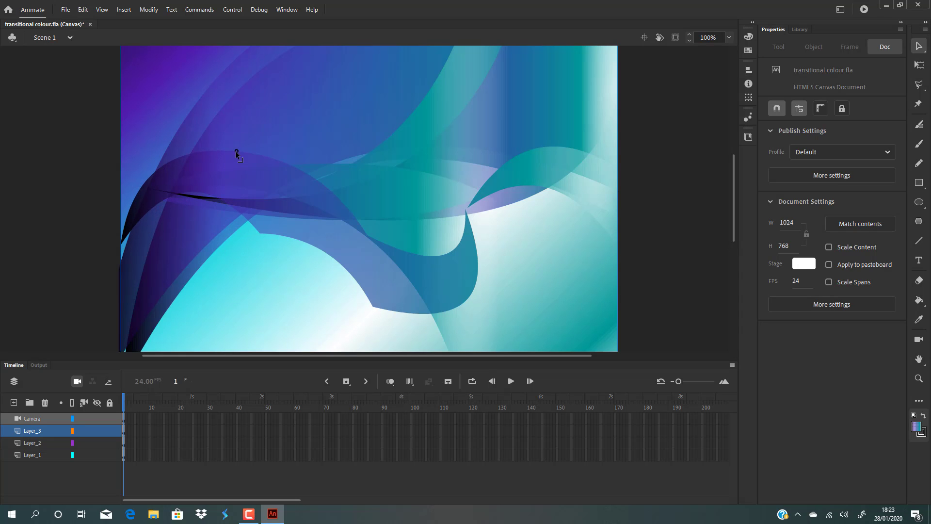
left_click_drag(239, 212, 212, 219)
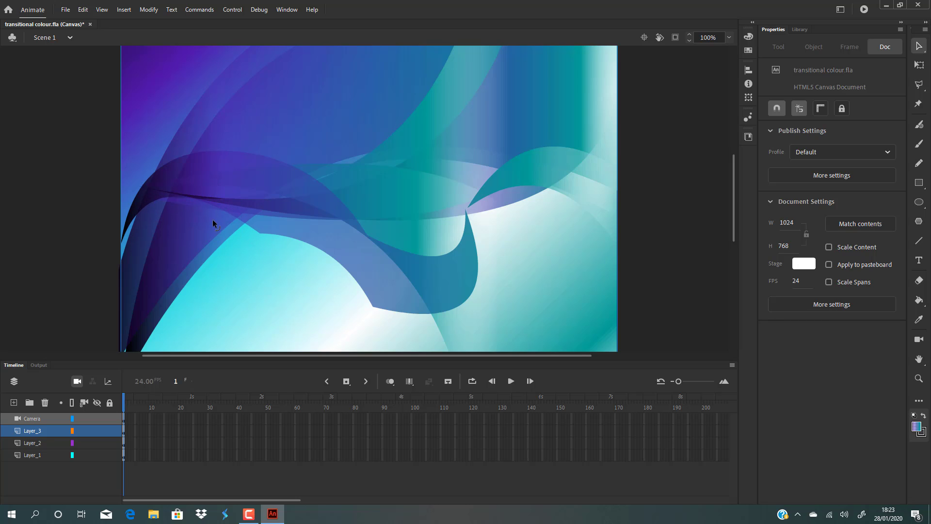
left_click_drag(262, 234, 292, 206)
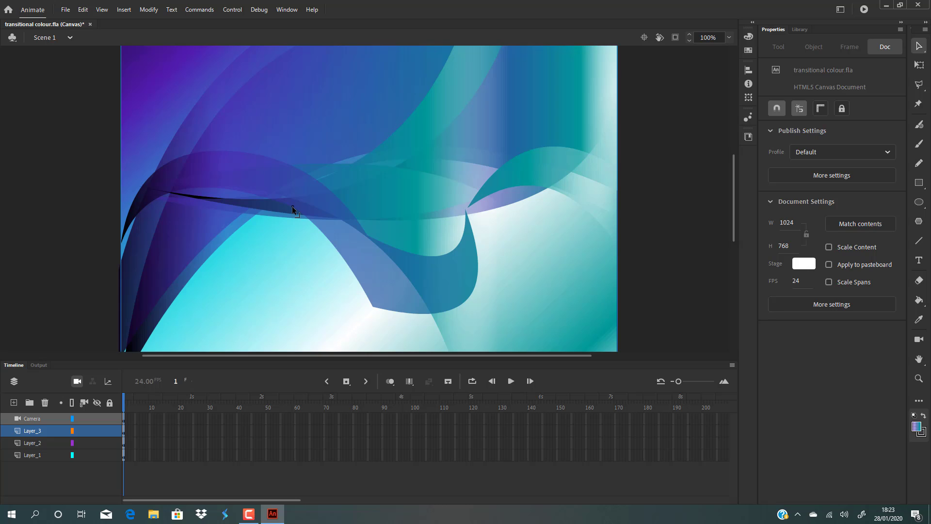
Try to narrow the large spike instance on Layer_2 horizontally with Free Transform and undo the change.
scroll(295, 199, "down", 3)
scroll(295, 195, "up", 3)
scroll(654, 226, "down", 2)
scroll(657, 226, "up", 6)
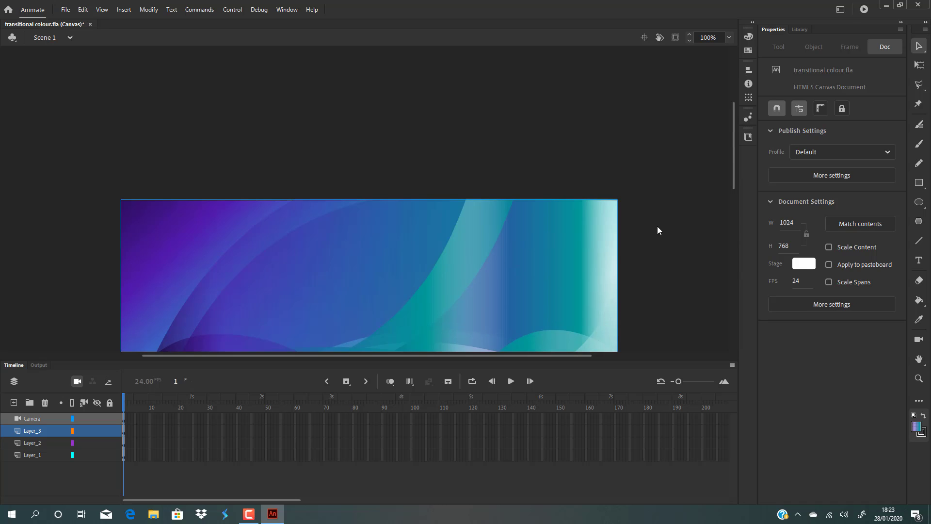
scroll(657, 226, "down", 4)
left_click(454, 277)
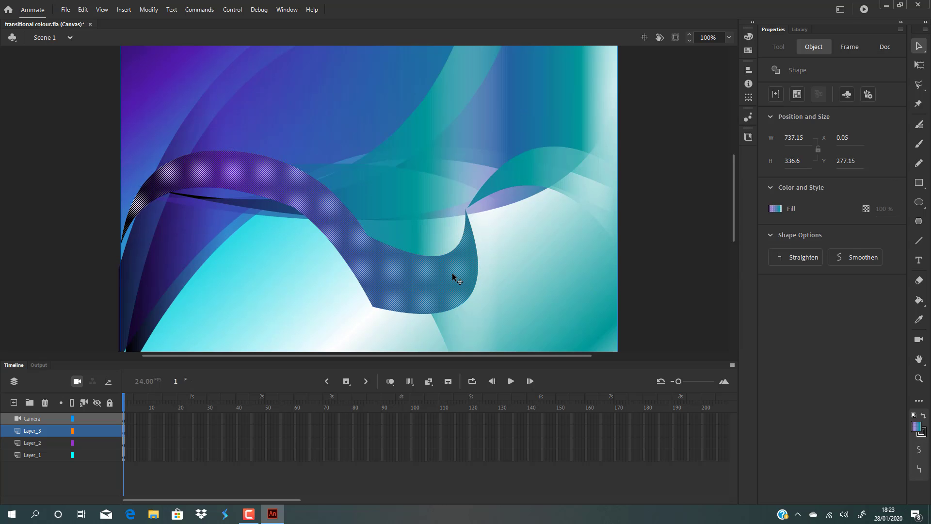
key("ctrl+z")
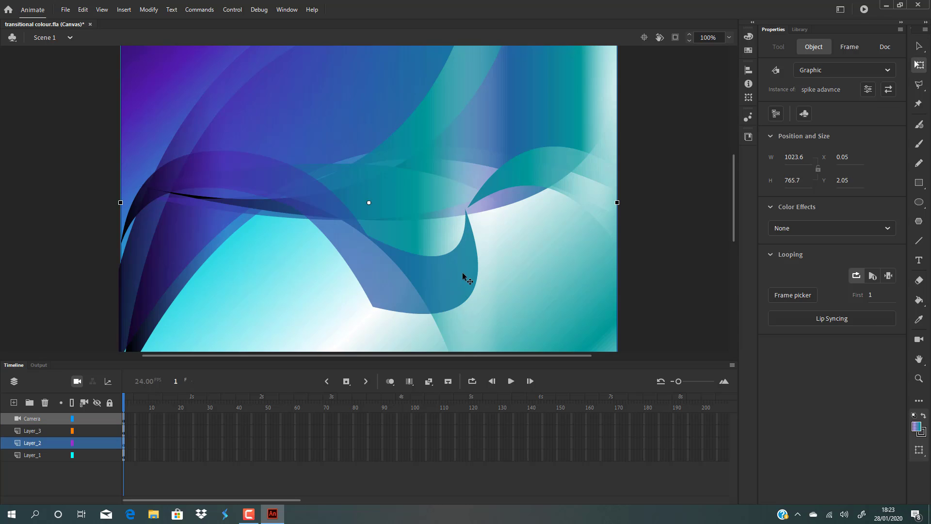
left_click_drag(617, 202, 541, 204)
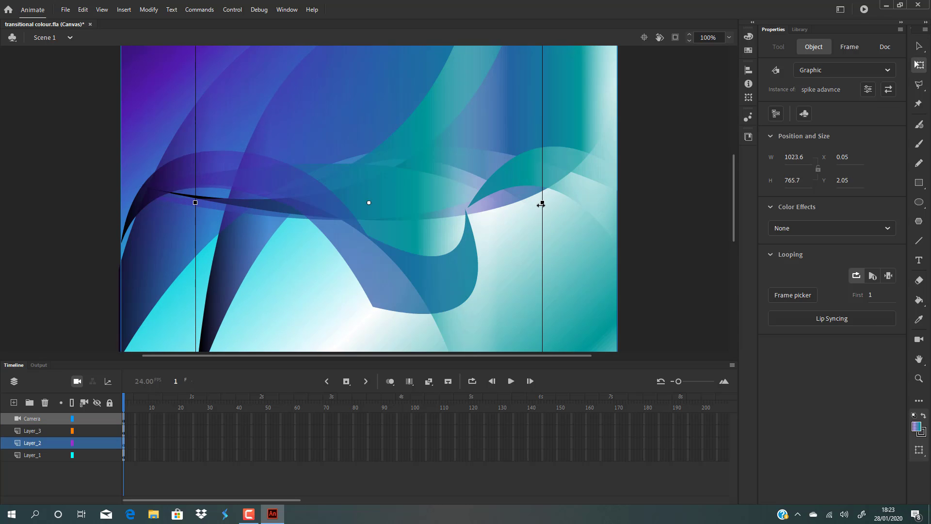
key("ctrl+z")
key("ctrl+z")
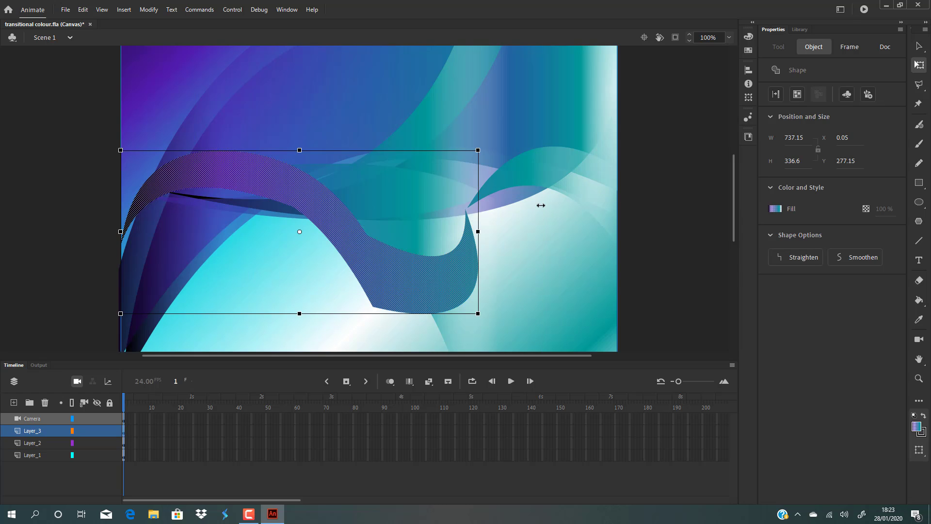
left_click(673, 210)
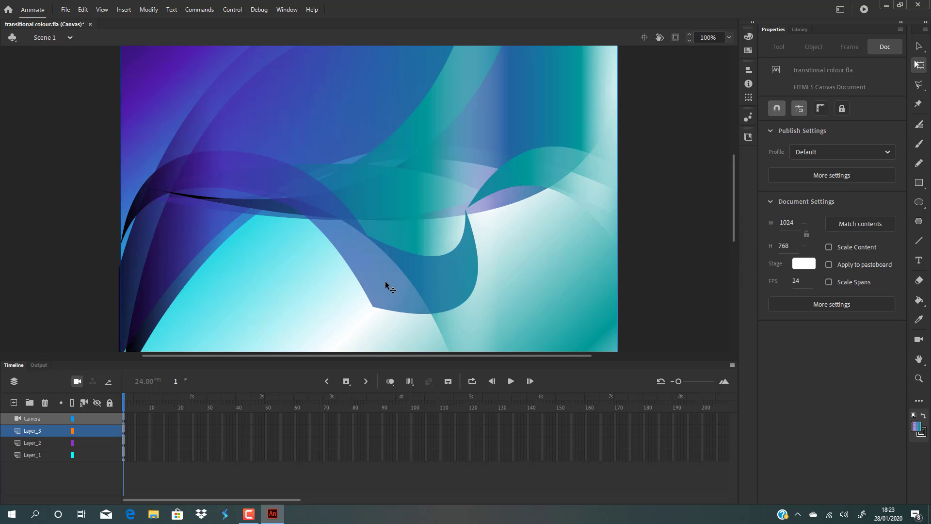
Move the left piece of the wave shape straight up to just below the stage's upper edge.
left_click_drag(407, 291, 411, 196)
scroll(415, 210, "up", 2)
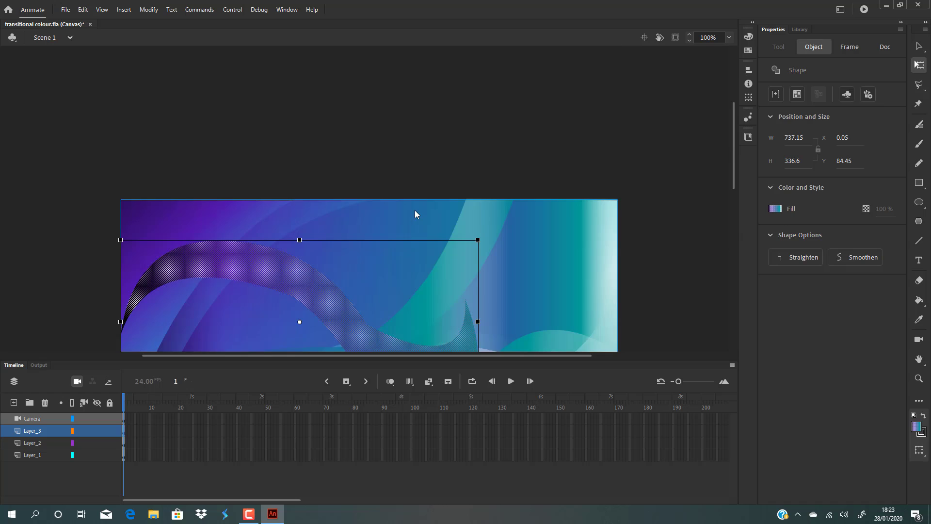
scroll(415, 211, "down", 1)
mouse_move(417, 241)
left_mouse_down()
mouse_move(474, 207)
mouse_move(388, 231)
mouse_move(416, 240)
left_mouse_up()
left_click(656, 220)
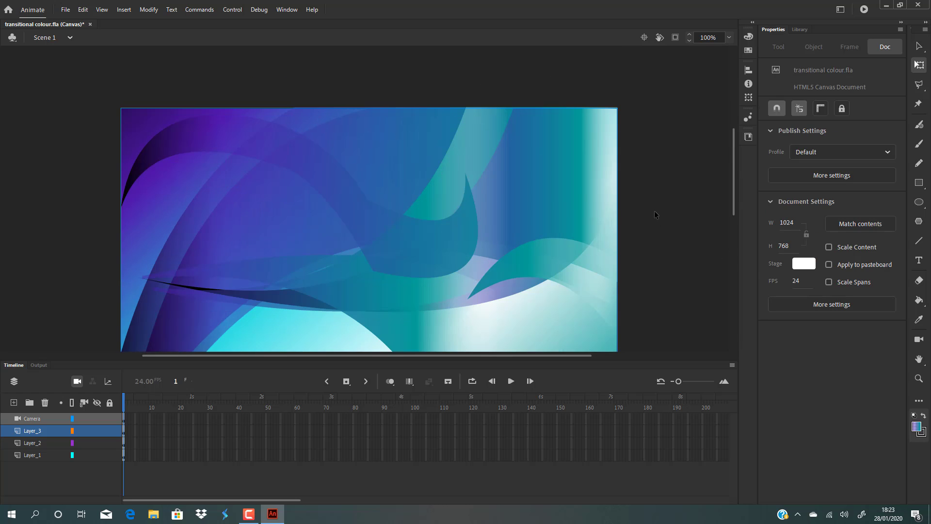
Move the left piece of the wave shape down to the stage's lower right, ending at its right edge.
scroll(475, 210, "down", 2)
left_click_drag(428, 158, 565, 322)
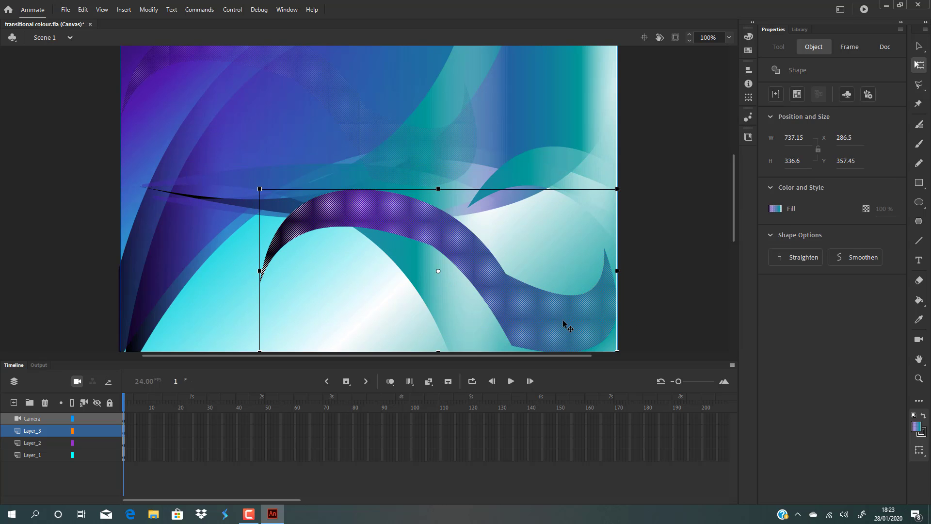
left_click(678, 281)
scroll(473, 266, "down", 5)
scroll(435, 265, "up", 5)
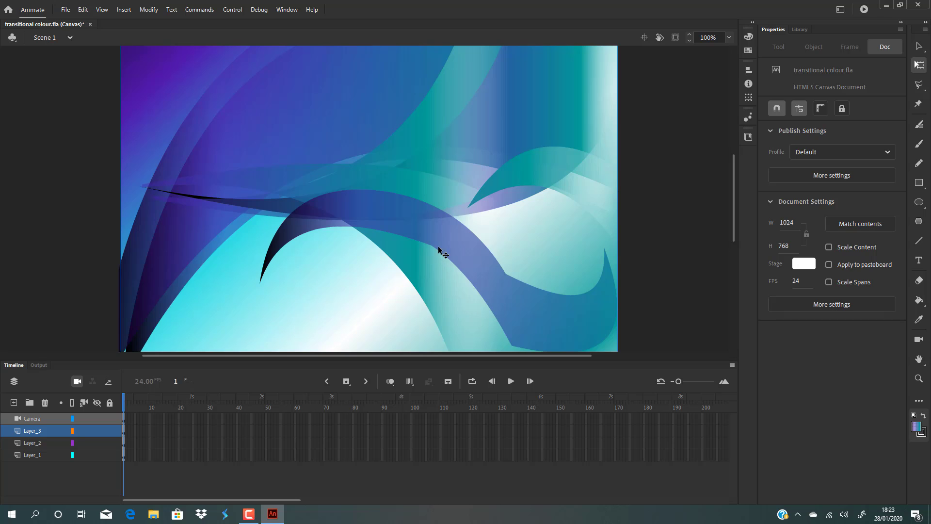
Bend the moved wave's edges: raise the middle corners, curve the lower edge outward and lift the right tip.
left_click_drag(432, 243, 417, 218)
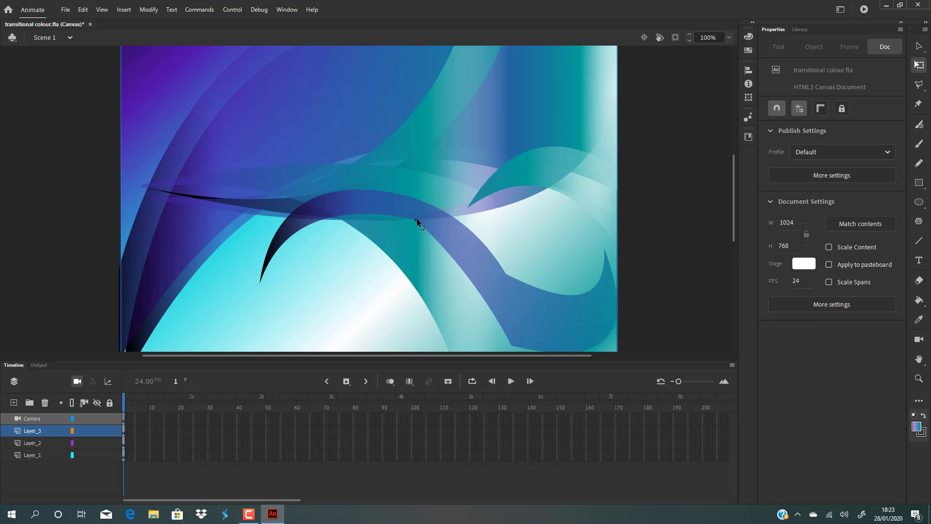
left_click_drag(509, 273, 504, 224)
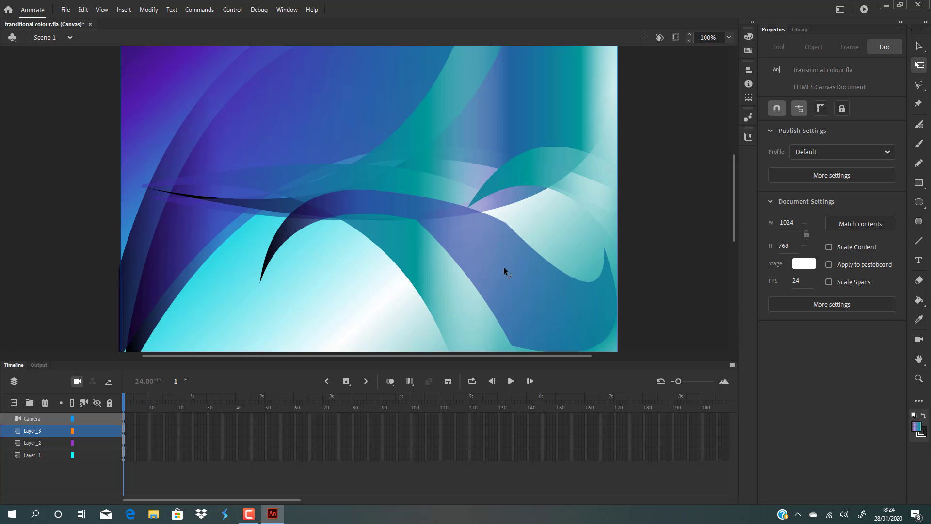
left_click_drag(504, 267, 509, 261)
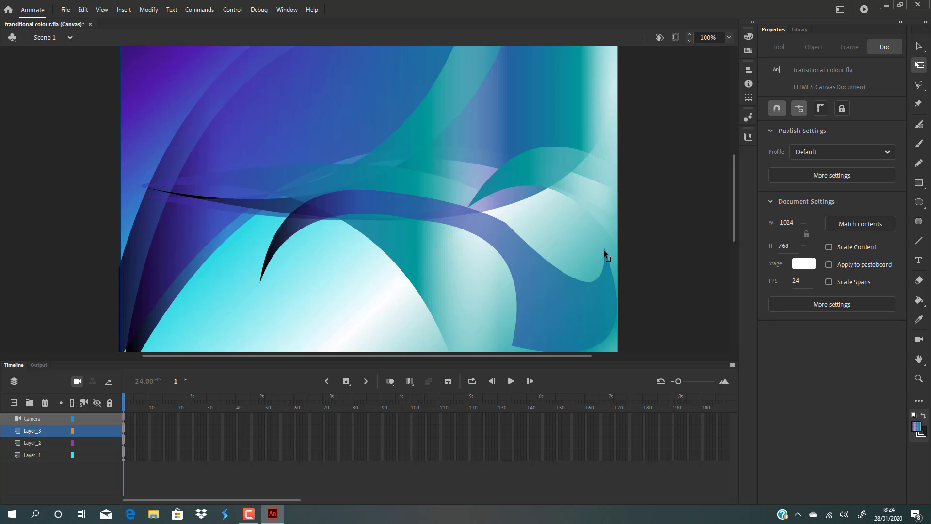
left_click_drag(604, 249, 601, 220)
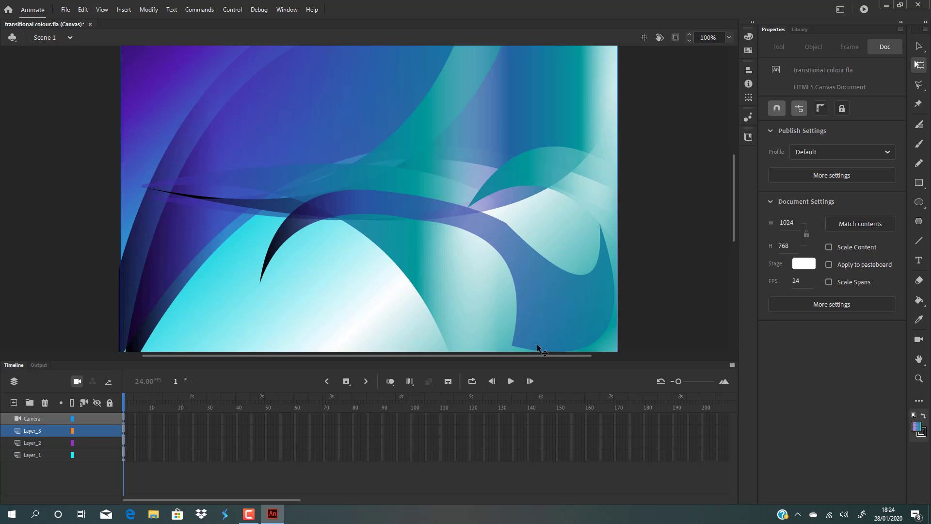
Delete the reshaped wave shape and the leftover teal arch piece on Layer_3.
left_click(536, 276)
key("Delete")
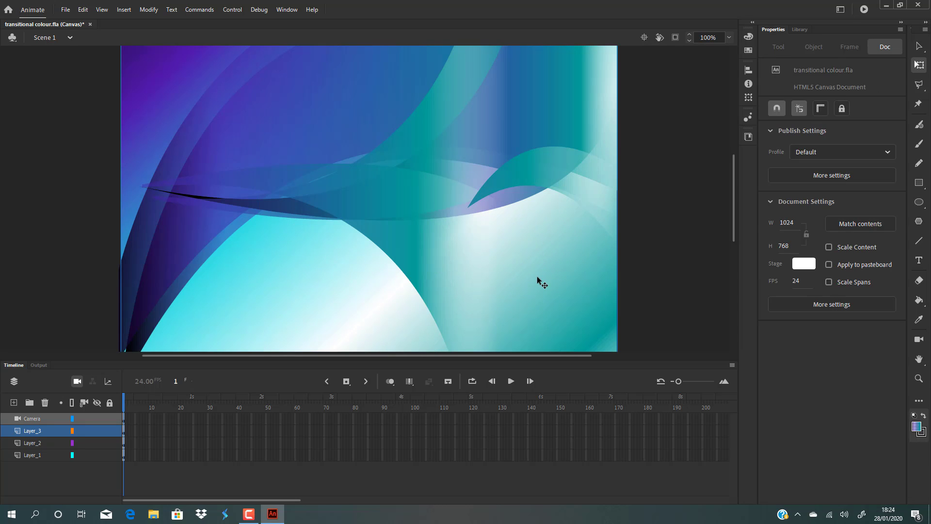
left_click(565, 173)
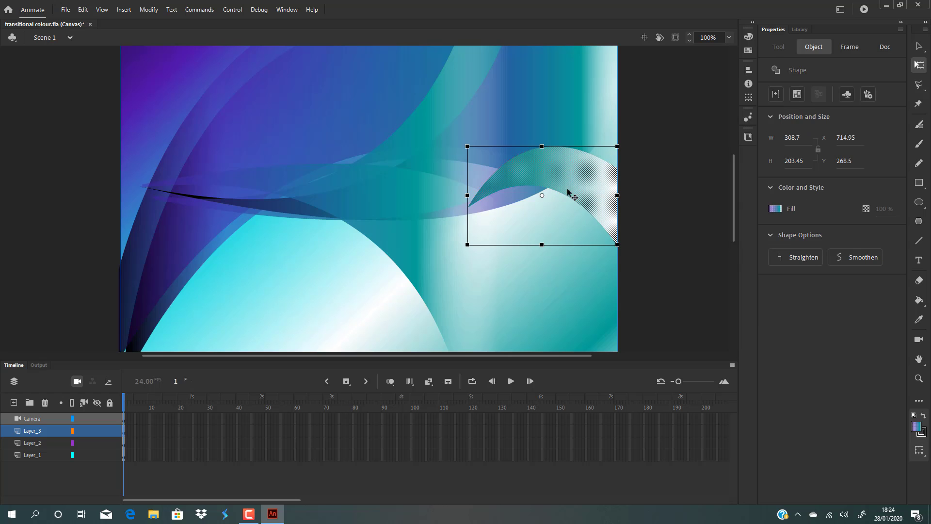
left_click_drag(571, 191, 428, 304)
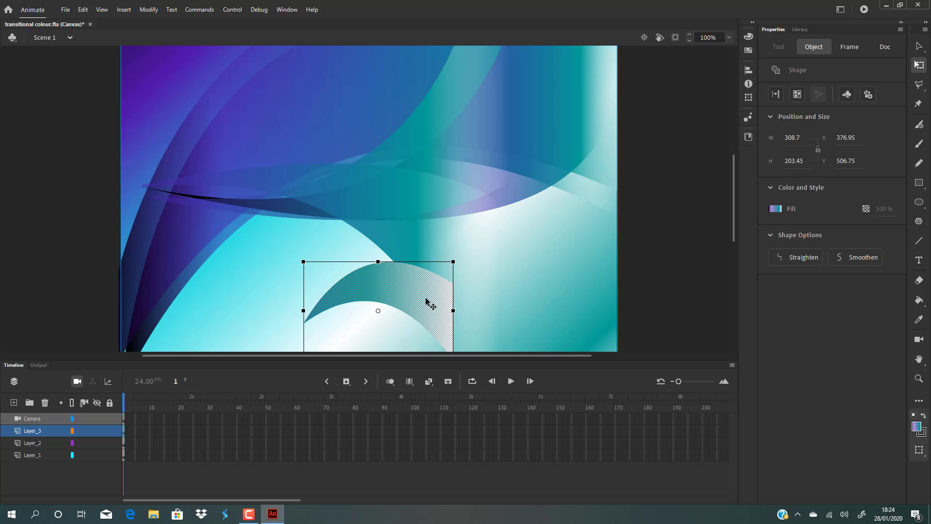
left_click(642, 265)
scroll(538, 248, "up", 2)
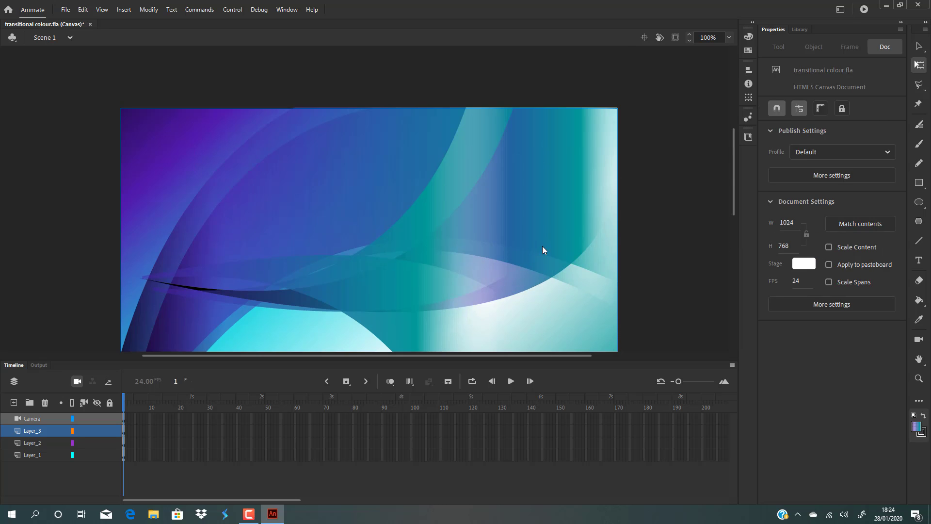
scroll(437, 209, "down", 4)
left_click(364, 190)
key("Delete")
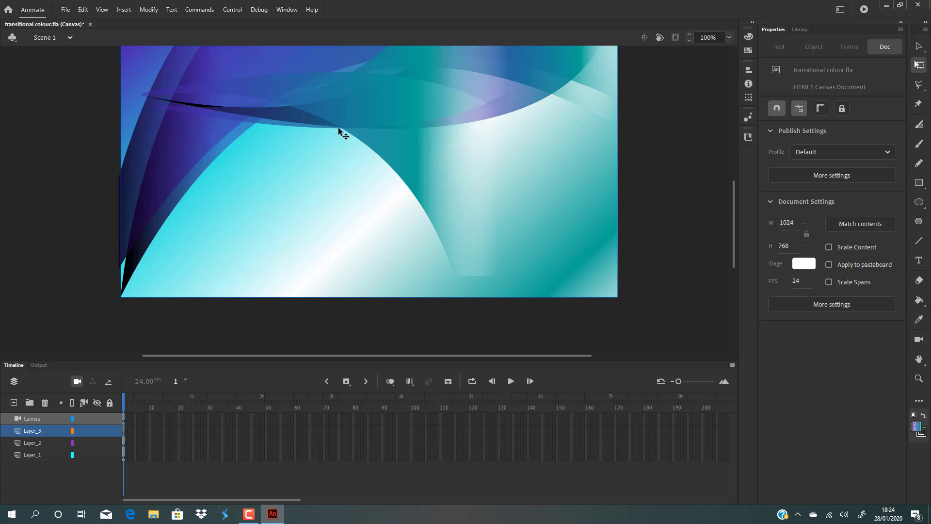
Try to bend the spike's upper edge far downward inside its symbol and undo the change.
scroll(341, 132, "up", 4)
scroll(341, 135, "down", 2)
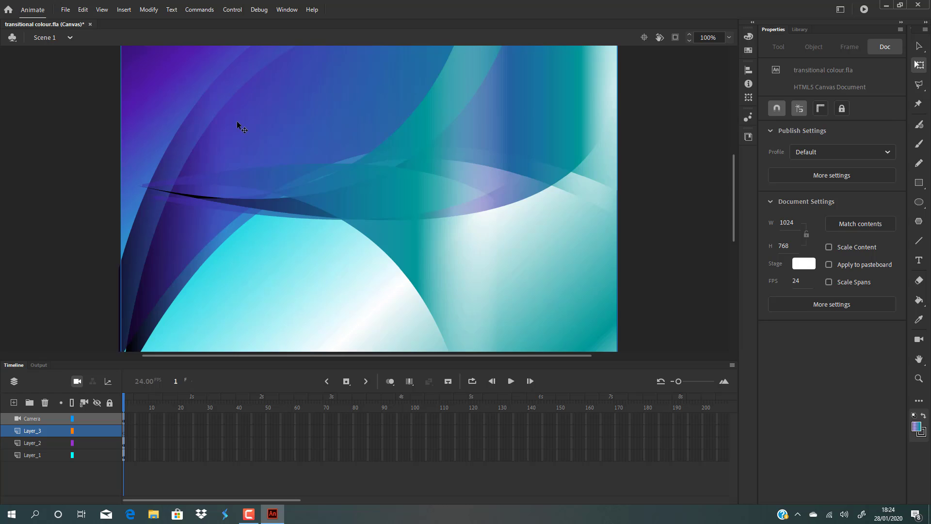
left_click(291, 173)
double_click(290, 173)
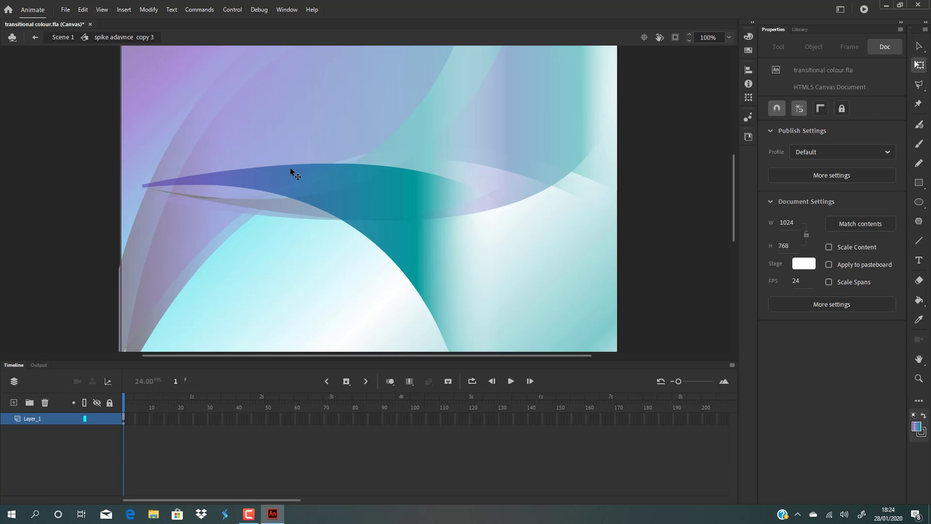
left_click_drag(296, 163, 251, 355)
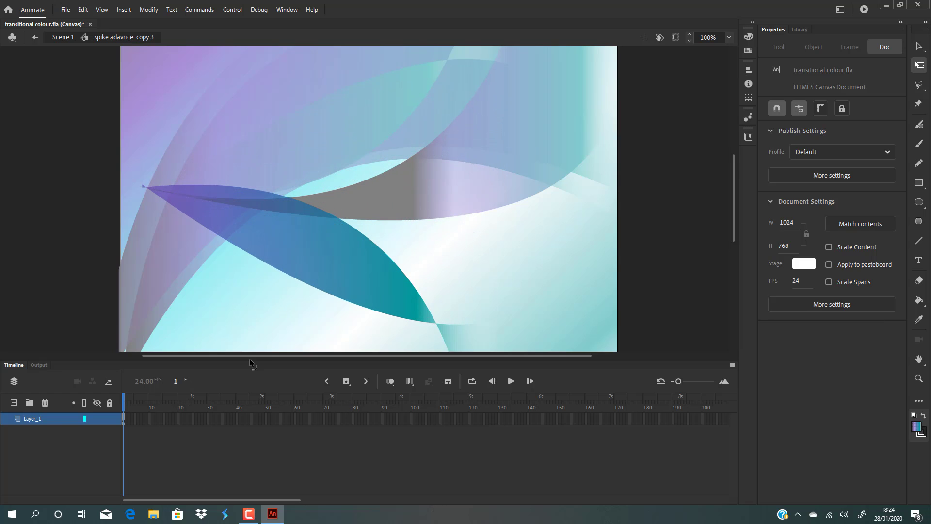
double_click(649, 187)
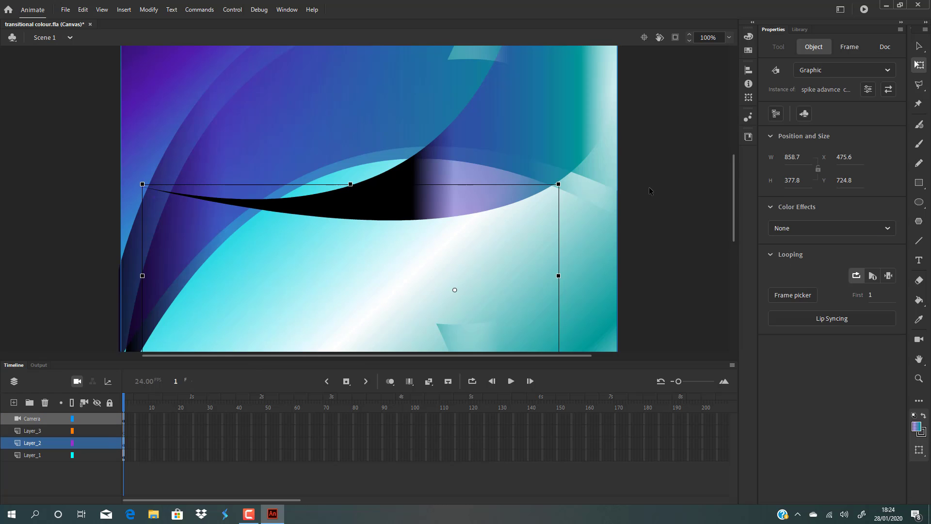
left_click(649, 187)
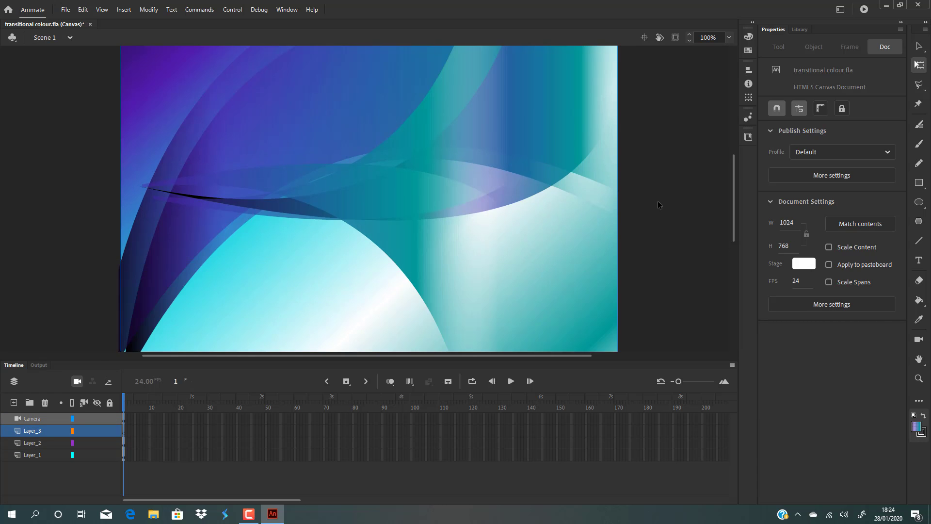
Move the downward-arching spike instance on Layer_2 to the right so its lower end sits near the stage's bottom-right corner.
scroll(658, 201, "up", 3)
scroll(658, 200, "down", 7)
scroll(659, 202, "up", 4)
scroll(659, 202, "down", 3)
left_click_drag(462, 188, 582, 202)
left_click(700, 143)
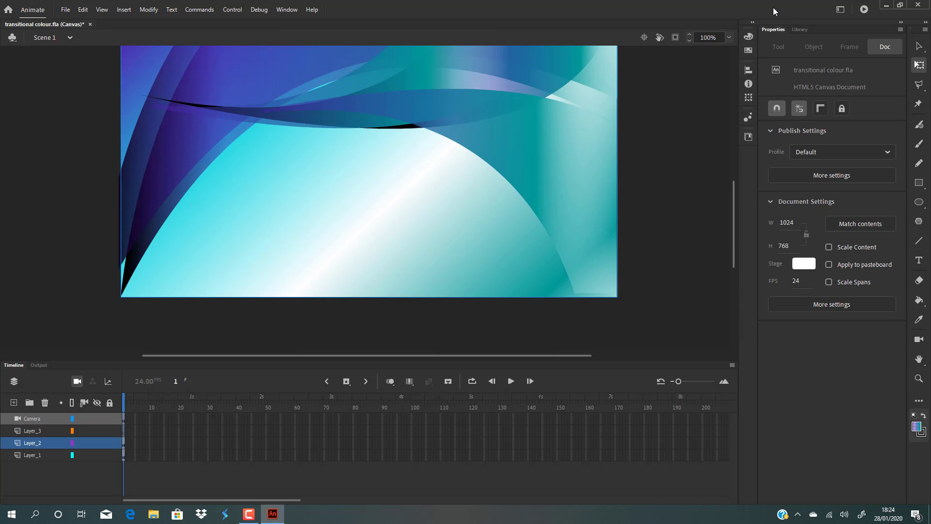
scroll(380, 209, "up", 7)
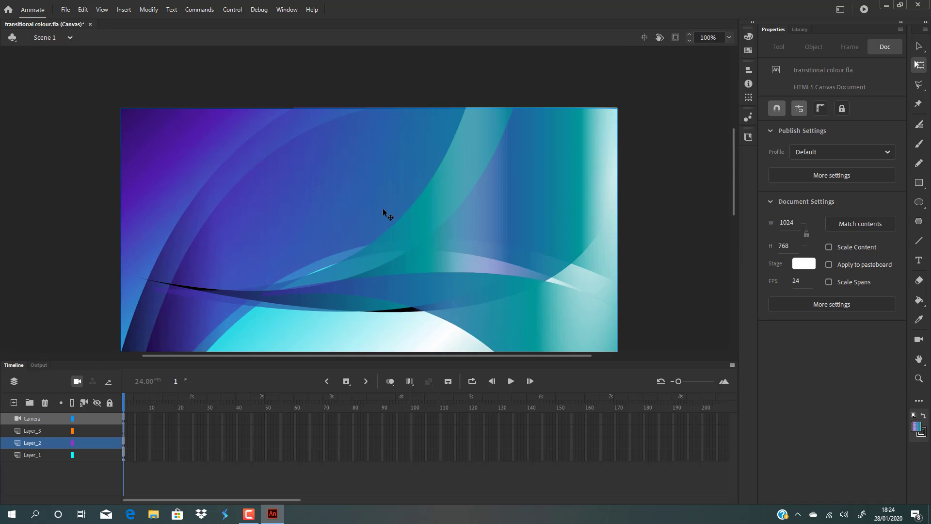
scroll(384, 212, "down", 3)
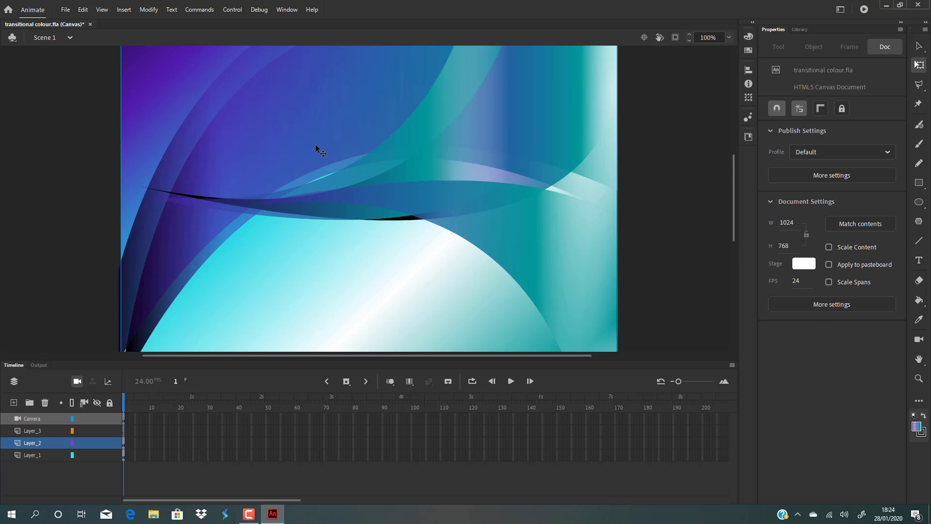
Shift the large spike instance behind the stage's upper area slightly down and to the left.
mouse_move(315, 145)
left_mouse_down()
mouse_move(301, 129)
mouse_move(312, 150)
mouse_move(302, 152)
left_mouse_up()
scroll(664, 153, "up", 5)
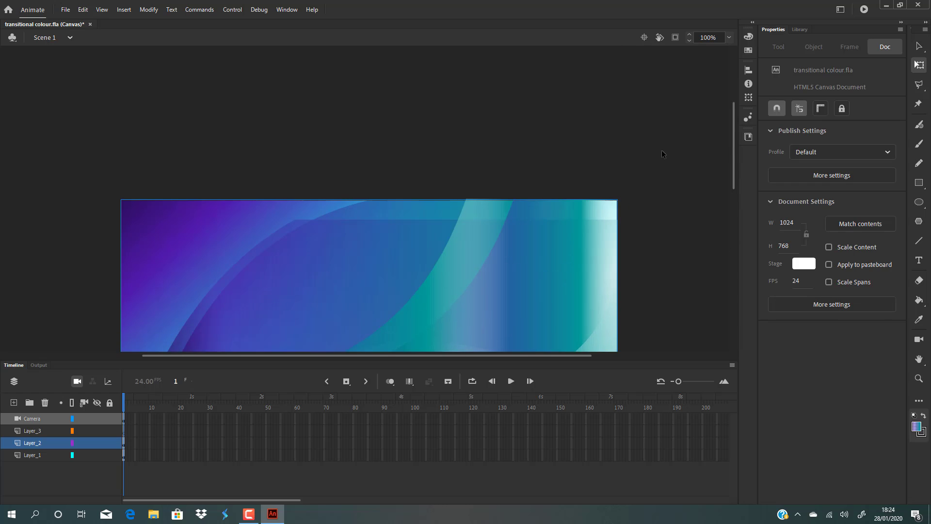
scroll(664, 151, "down", 5)
scroll(628, 152, "up", 3)
Inside the large spike's symbol, extend both upper corners to the stage's top edge, then return to Scene 1.
double_click(521, 175)
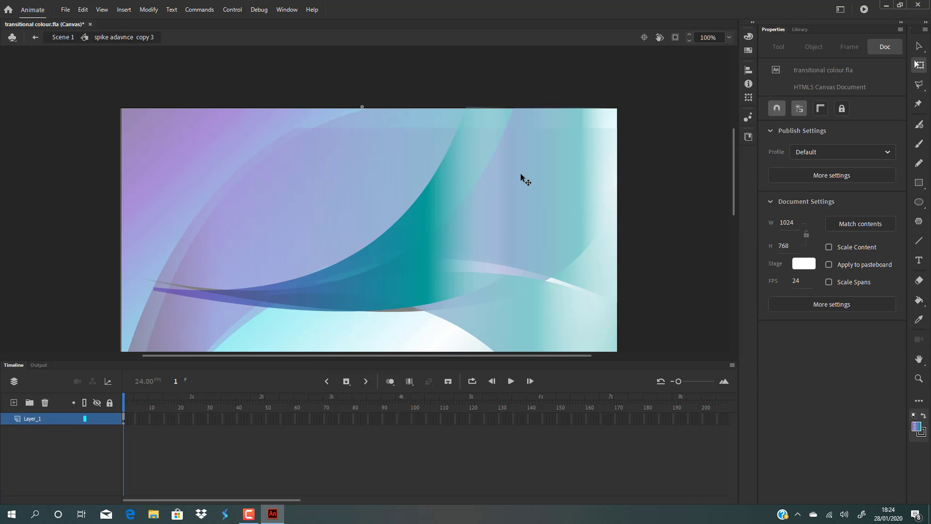
double_click(676, 170)
left_click(291, 160)
double_click(291, 161)
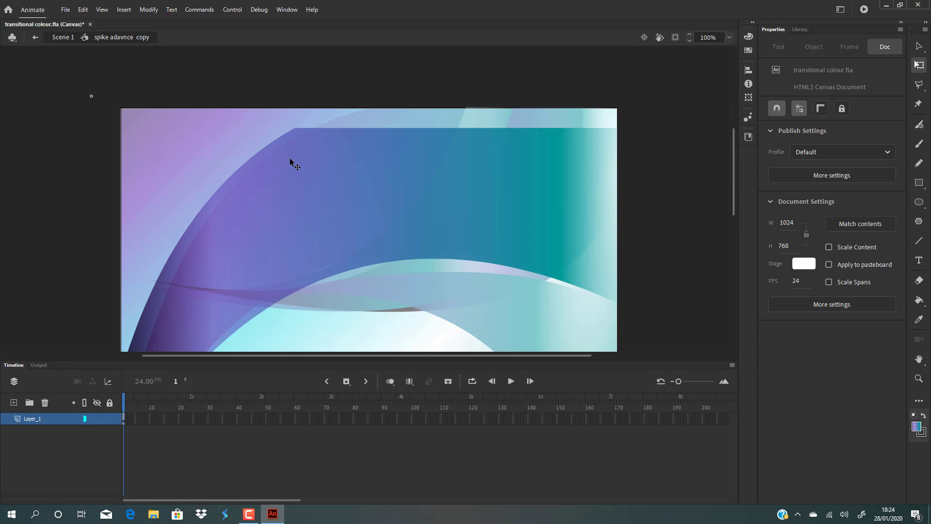
left_click_drag(296, 127, 301, 109)
left_click_drag(616, 119, 617, 108)
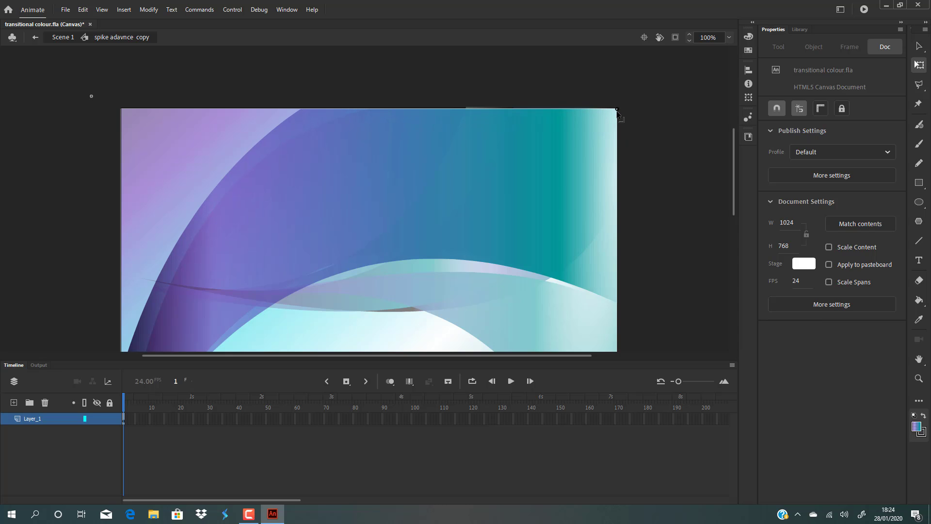
double_click(646, 117)
left_click(647, 116)
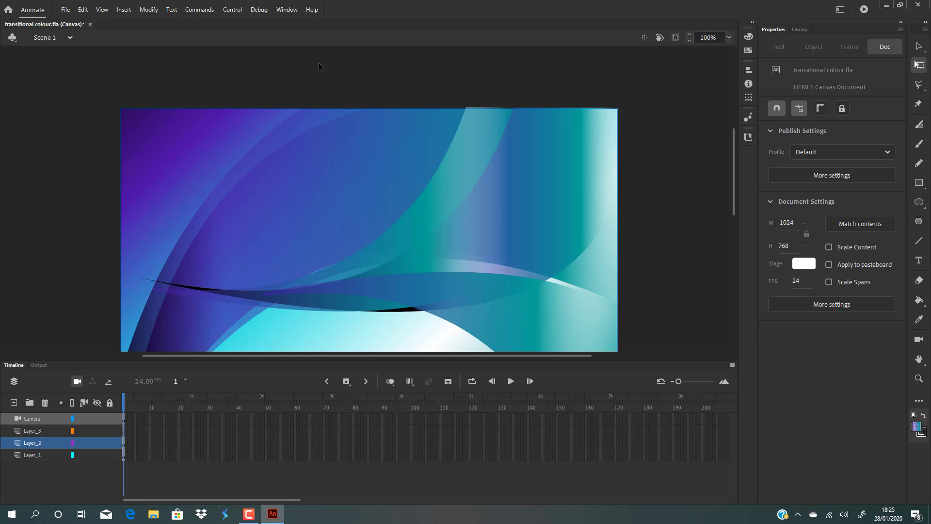
Save the document as a new Animate file named "transitional colour 2" in the swf wallpapers folder.
left_click(59, 10)
left_click(91, 104)
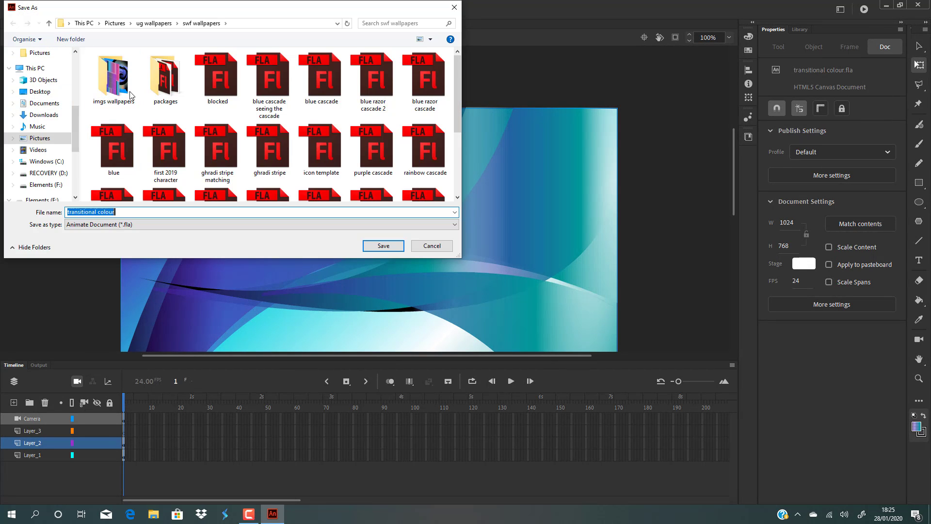
left_click(129, 212)
type("2")
key("Return")
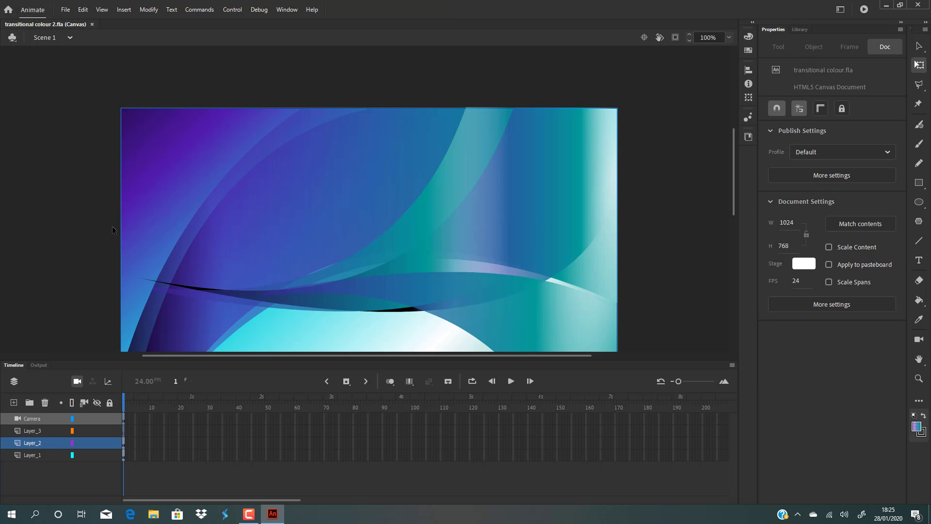
Export the artwork as a PNG-24 image named transitional-colour-2 into the cascade collection folder under imgs wallpapers.
left_click(65, 10)
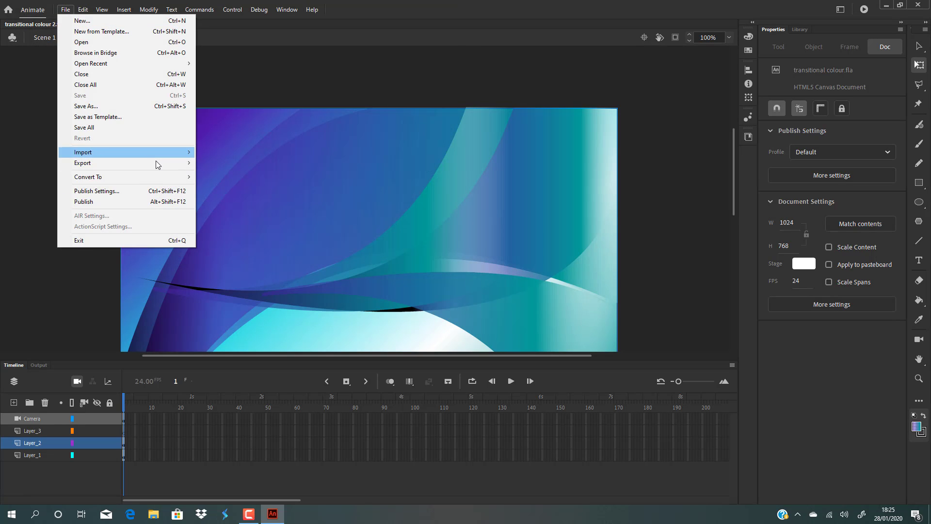
mouse_move(155, 166)
left_click(216, 164)
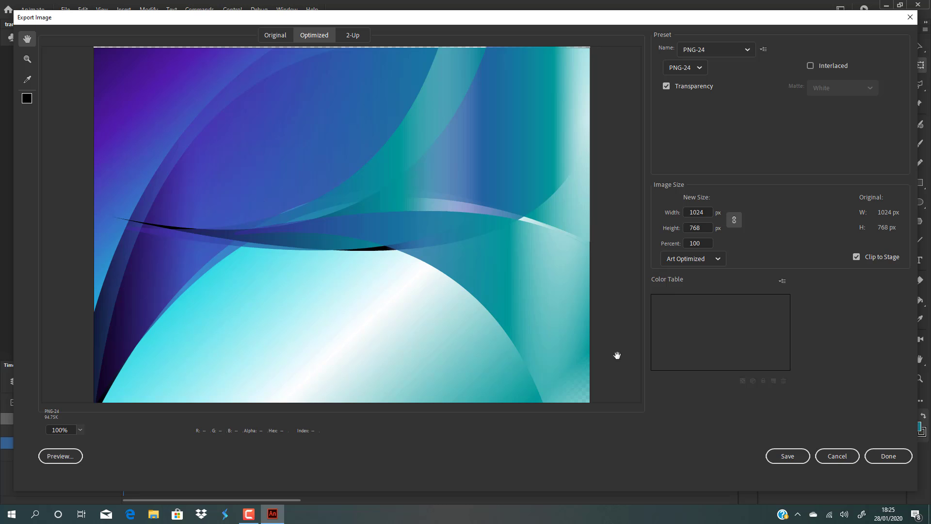
left_click(787, 455)
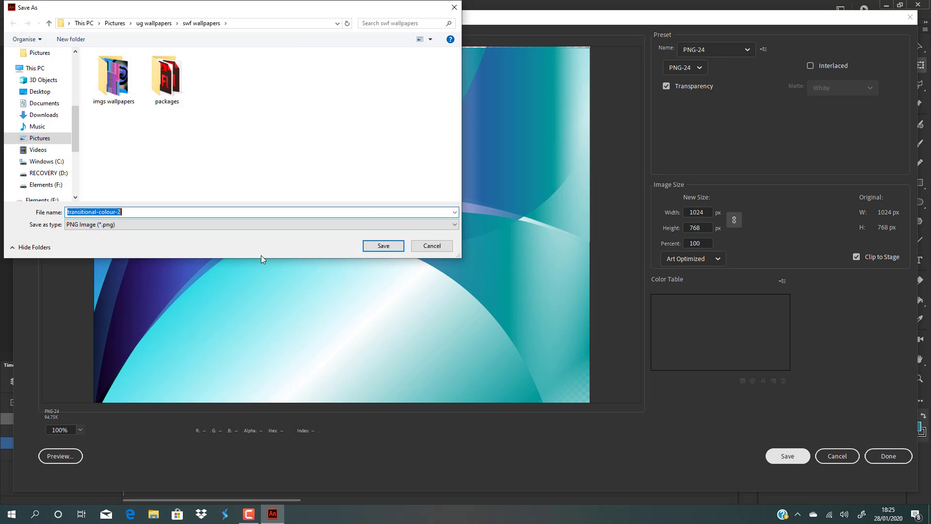
double_click(109, 78)
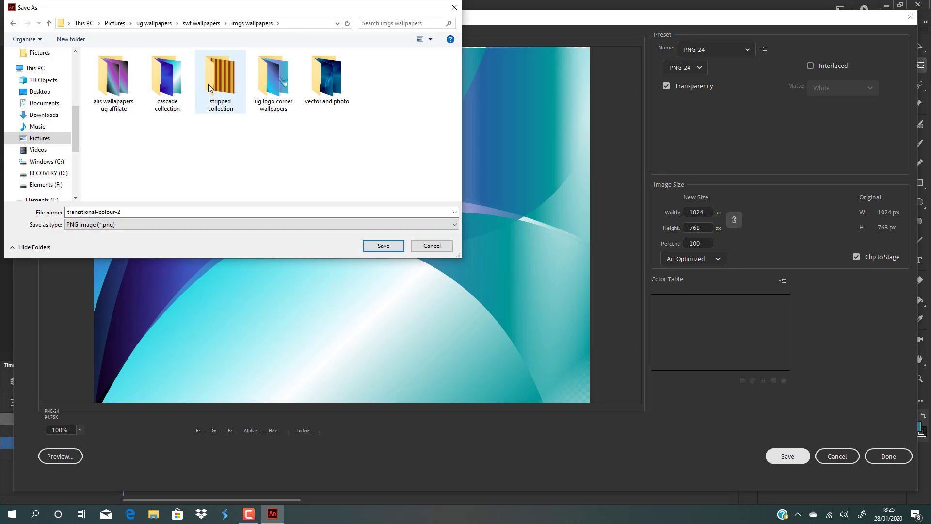
double_click(176, 83)
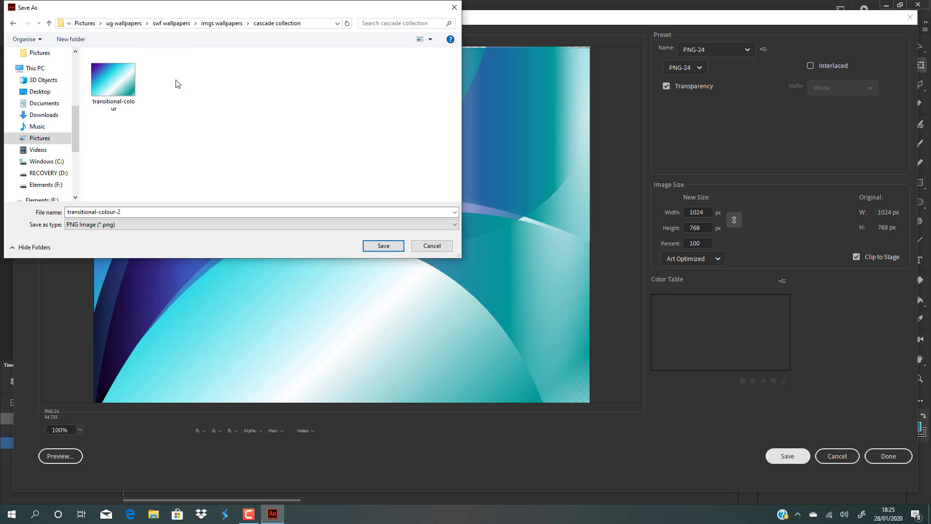
left_click(377, 245)
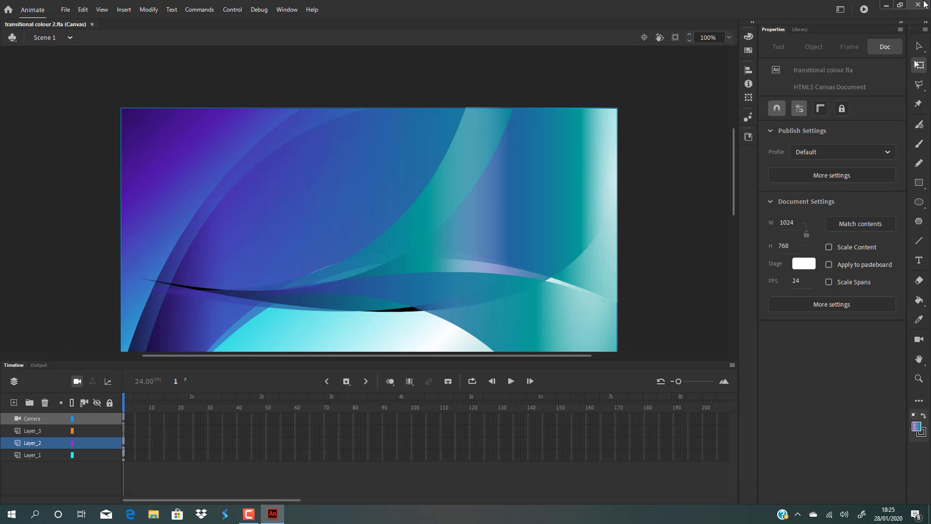
Close Animate and set transitional-colour-2 from the cascade collection folder as the Windows desktop background picture.
left_click(921, 5)
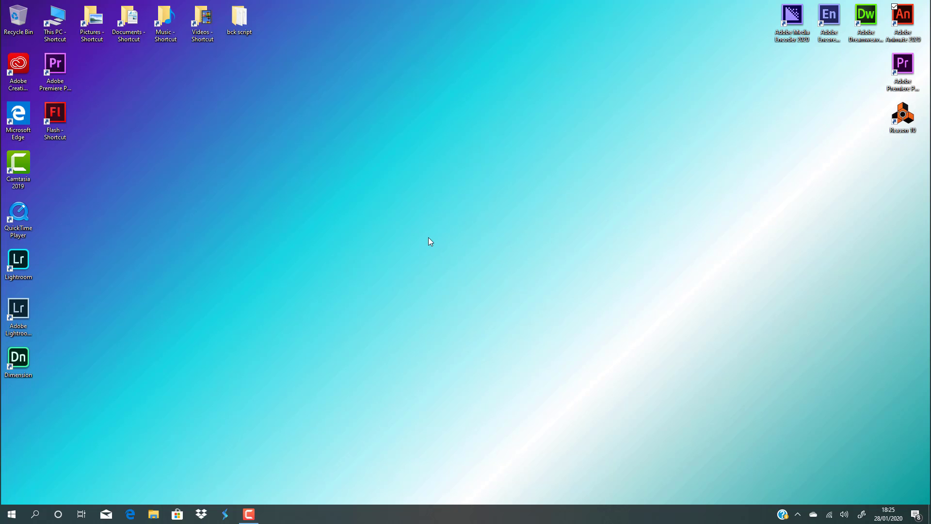
right_click(417, 376)
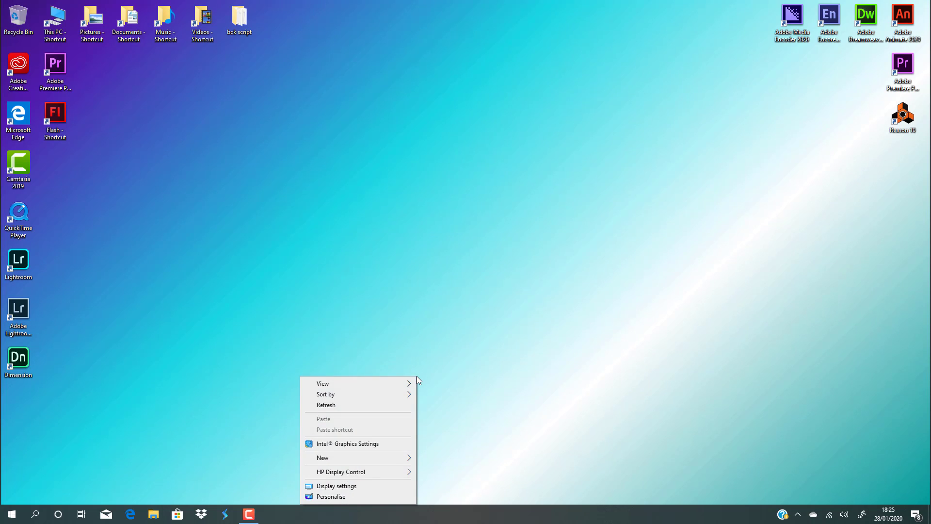
left_click(346, 496)
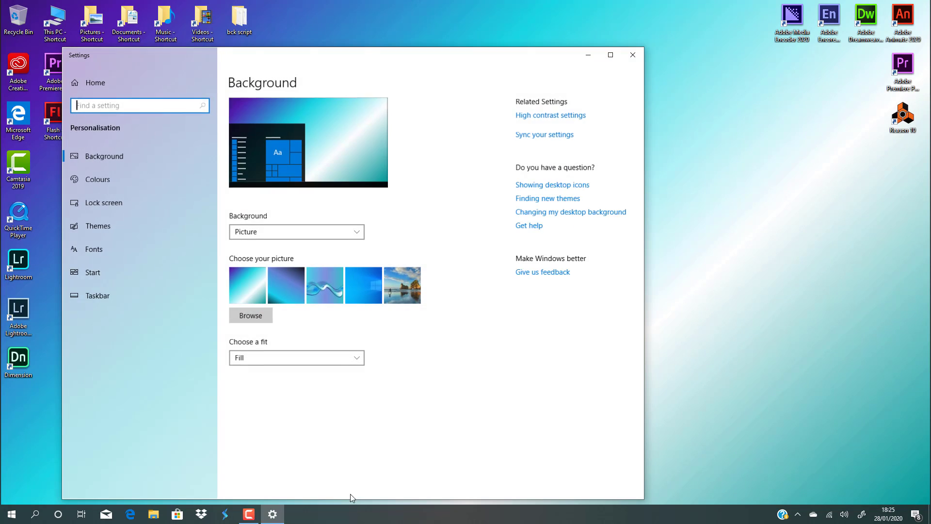
left_click(255, 319)
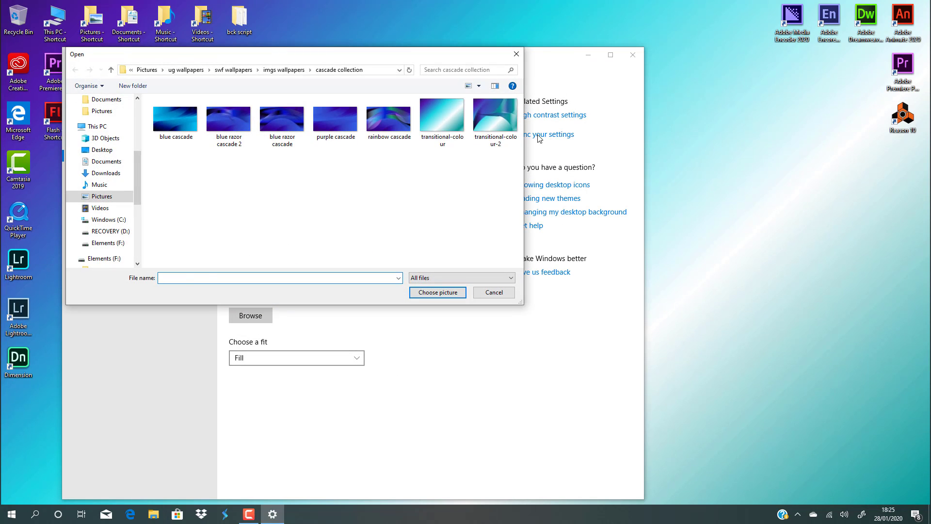
left_click(499, 116)
left_click(442, 293)
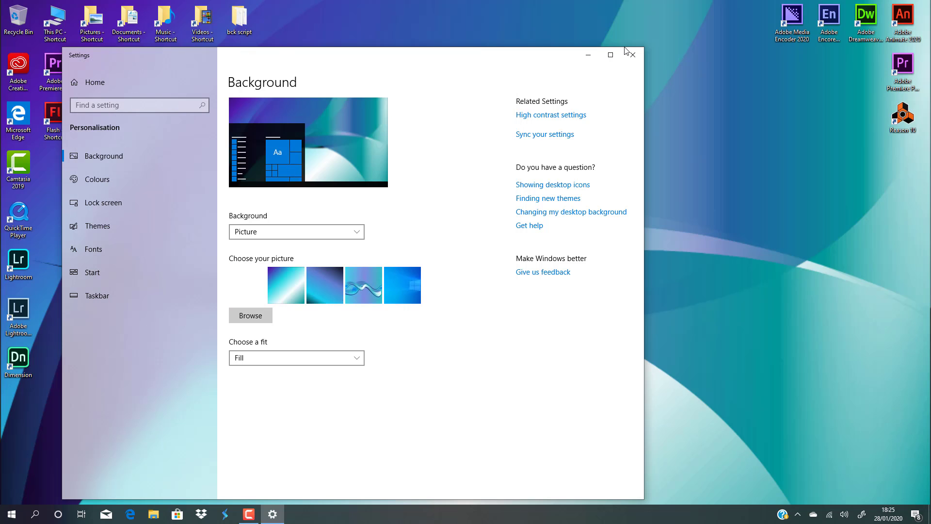
left_click(632, 55)
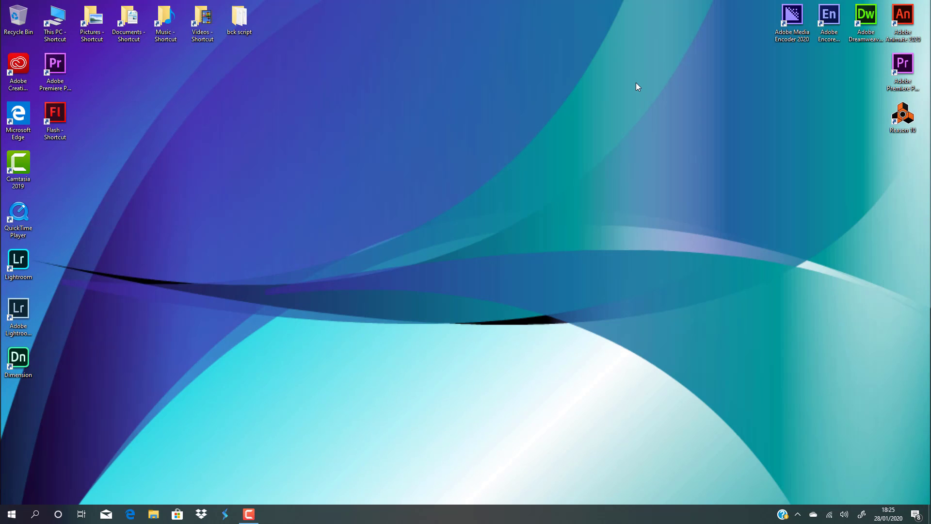